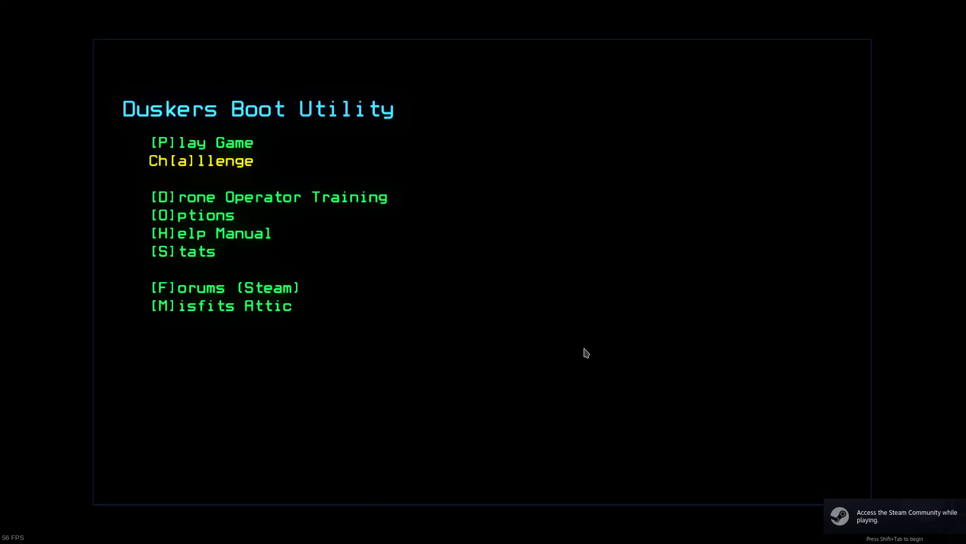
- Choose Challenge on the boot menu to reach the weekly, daily and modded daily options
key("Down")
key("Up")
key("Return")
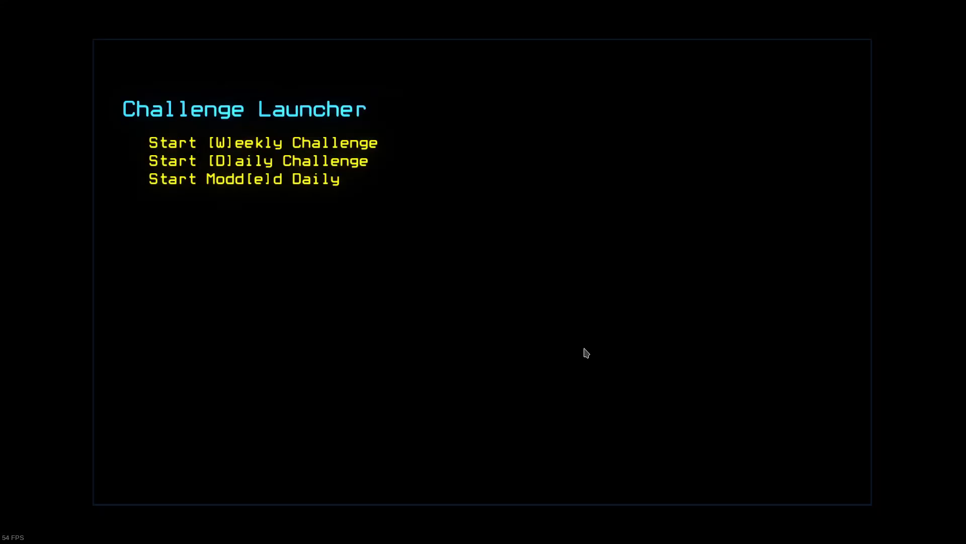
- Start the daily challenge and run 'status': Barge A, poor hull, 147 scrap capacity
key("Down")
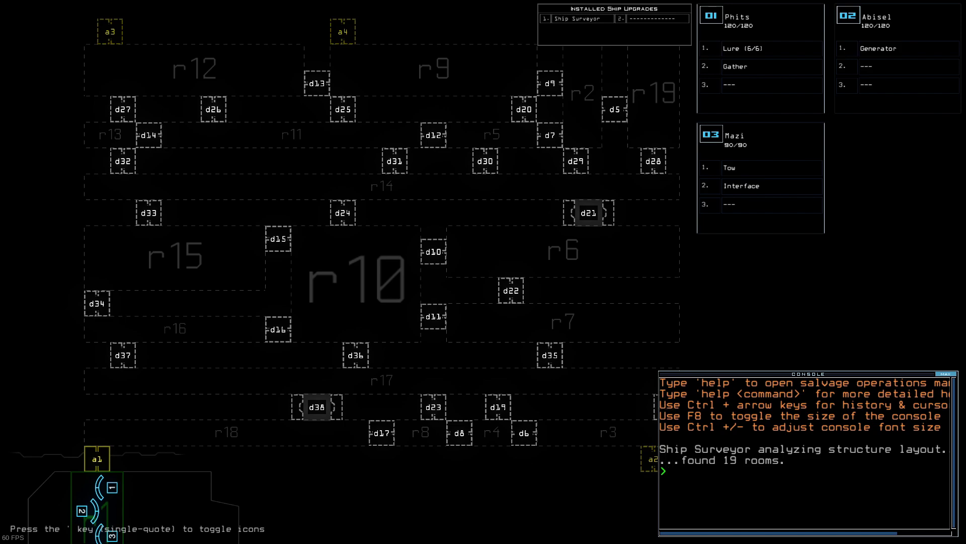
type("air")
key("Return")
type("status")
key("Return")
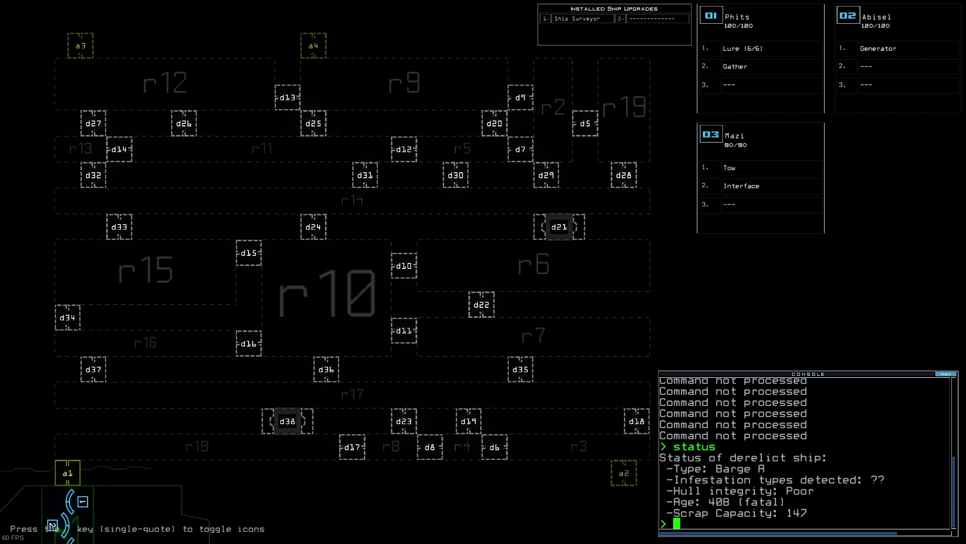
type("ready a3")
- Load gather and the lure onto drone 3 with 'ready 3', then recheck the derelict's status
key("Return")
type("eady 3")
key("Return")
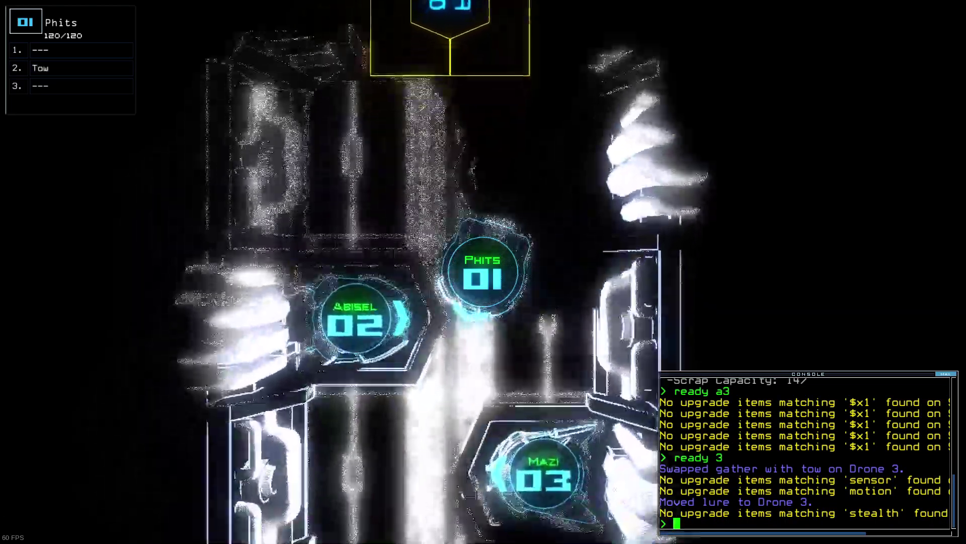
key("ctrl+3")
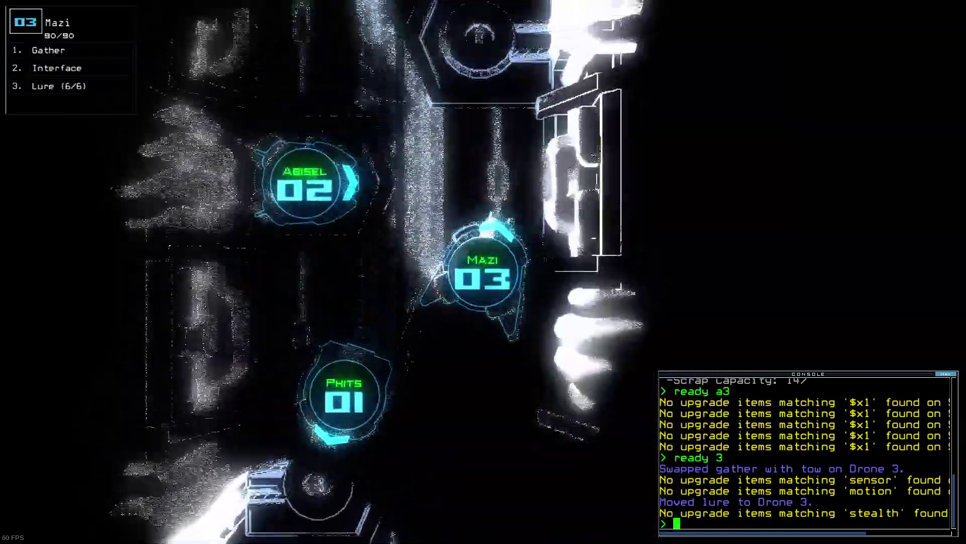
type("status")
key("Return")
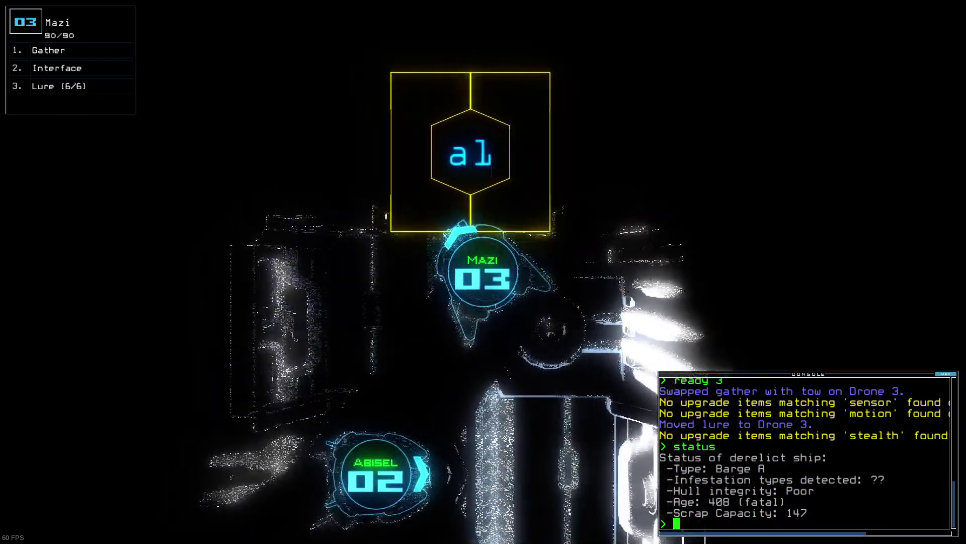
type("begin")
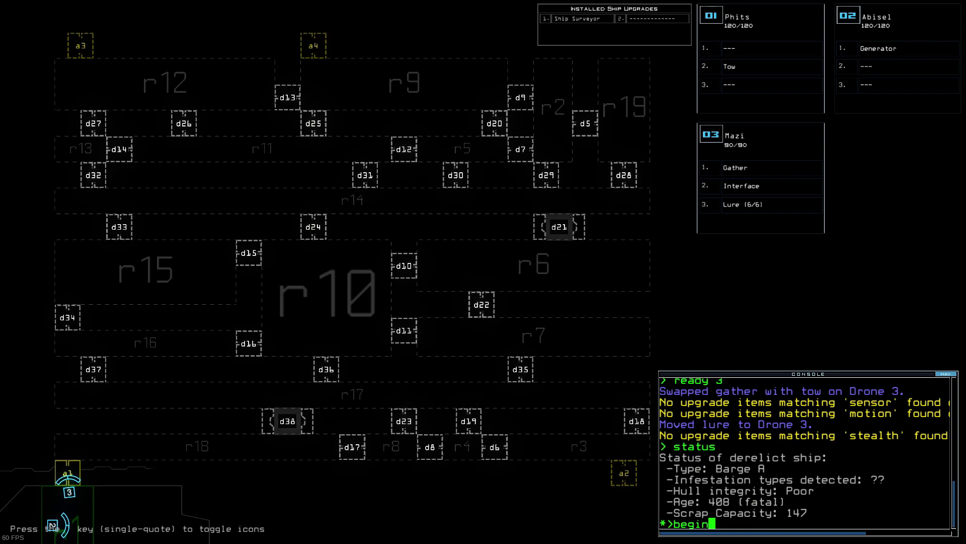
- Re-dock the boarding ship at airlock a2, then at airlock a1
key("Return")
key("Return")
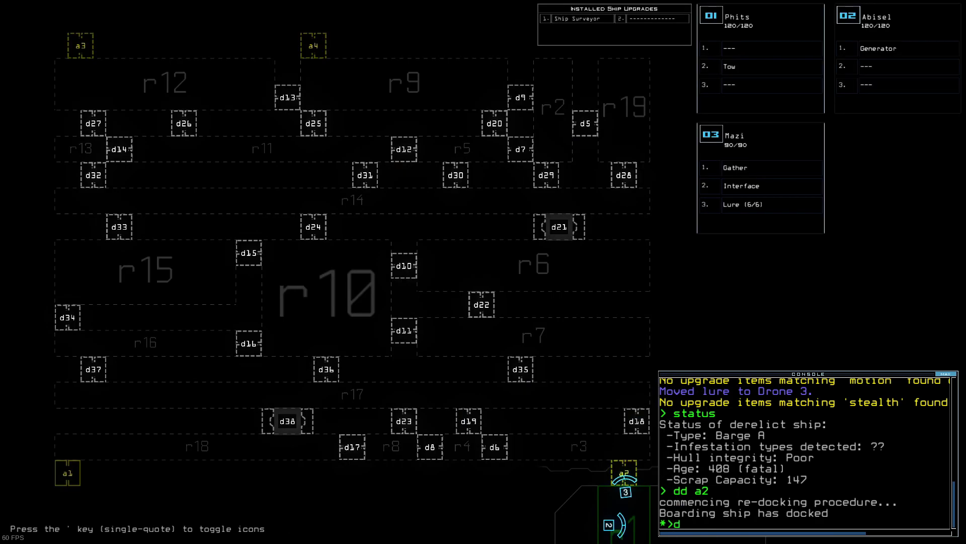
type("dd a1")
key("Return")
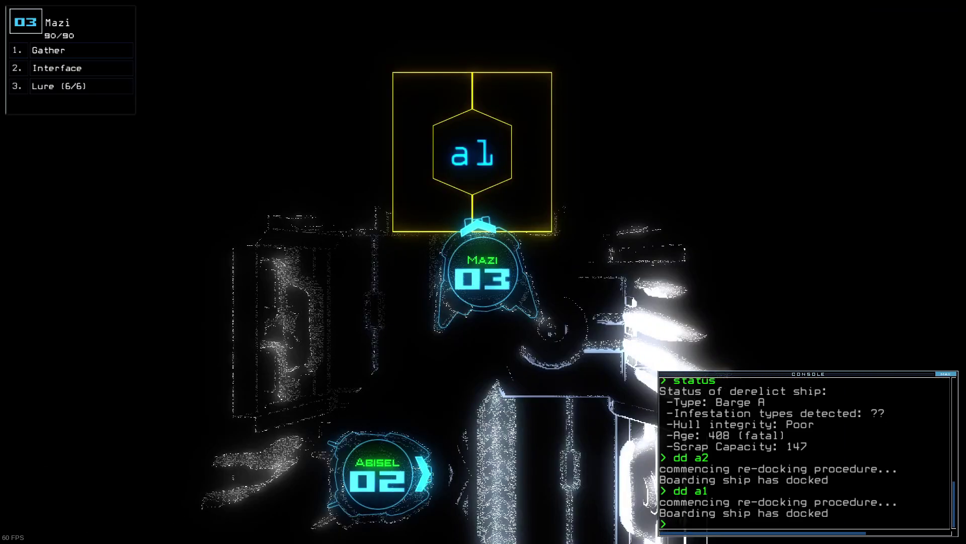
type("begin")
- Begin the mission and have drone 3 gather scrap three times
key("Return")
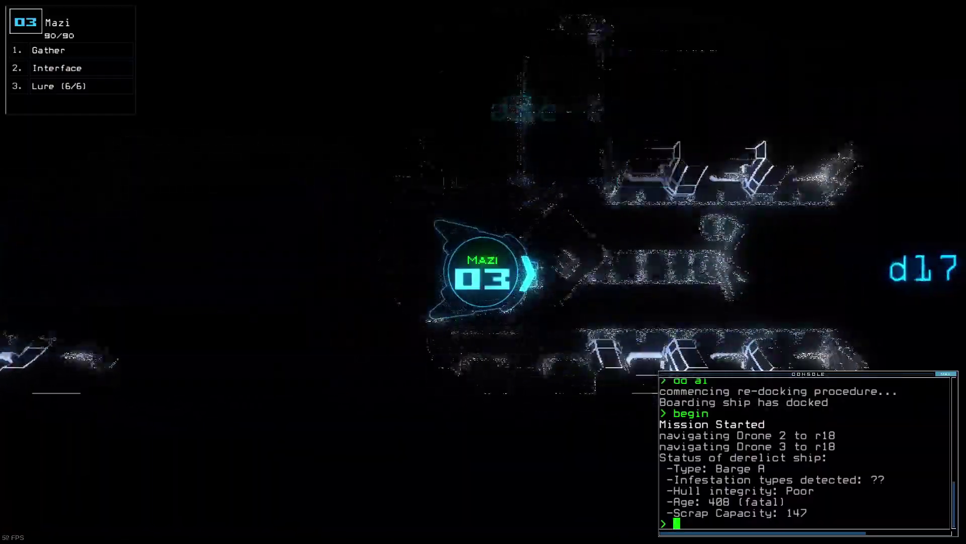
key("Tab")
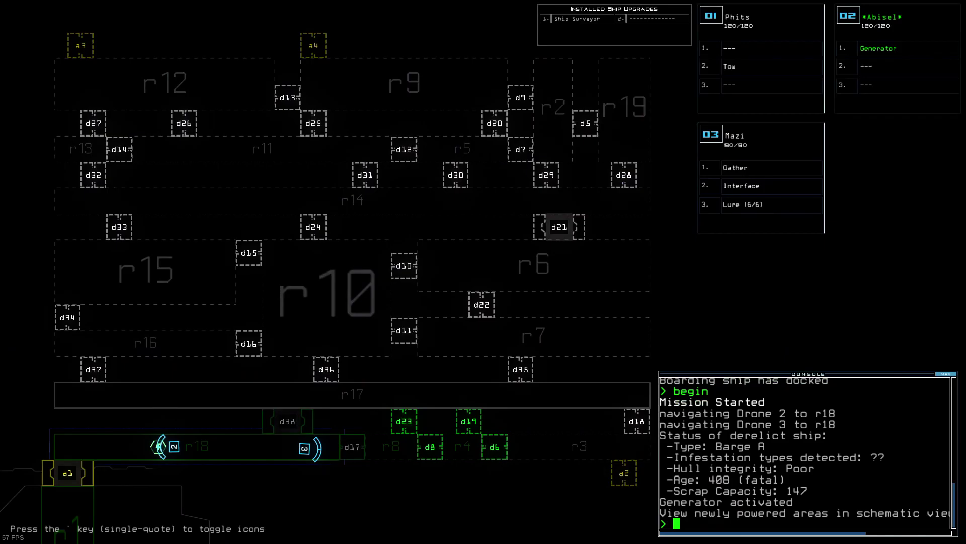
key("Tab")
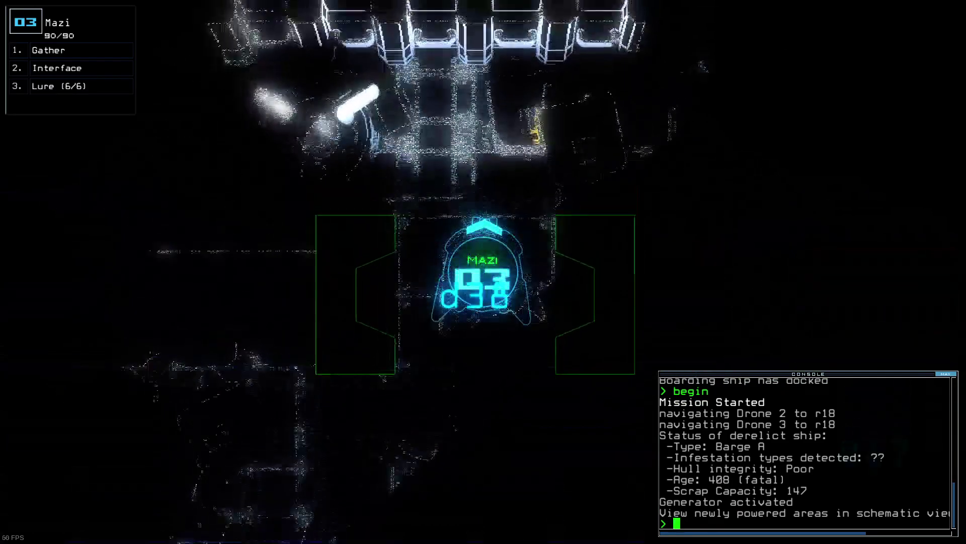
type("g")
key("Return")
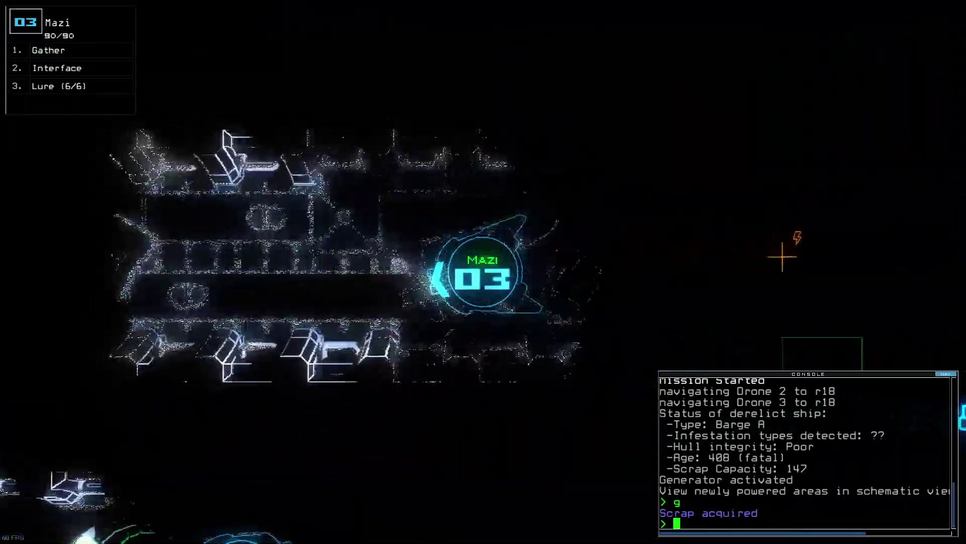
type("g")
key("Return")
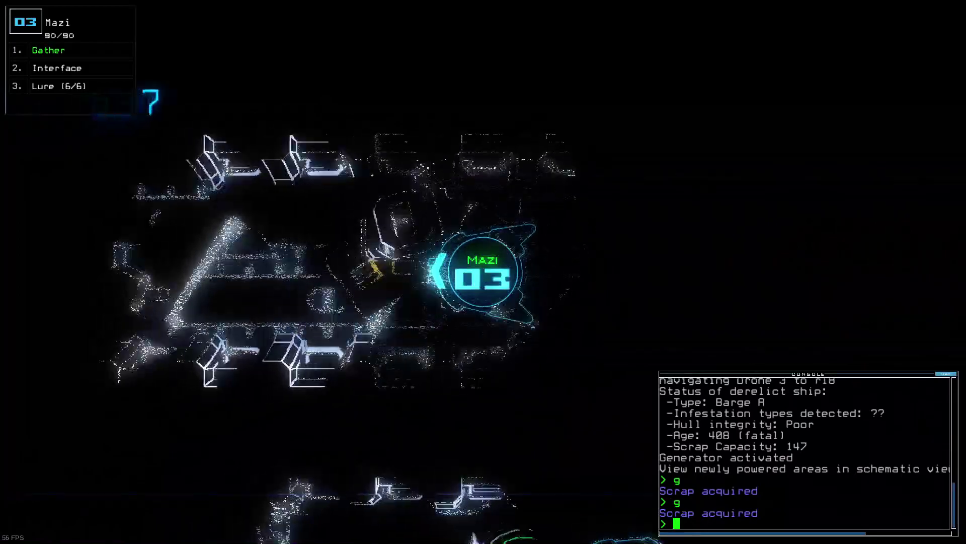
type("g")
key("Return")
type("caa 1 32")
- Send drone 1 to drone 3's room, r17, with 'caa 1 3'
key("Return")
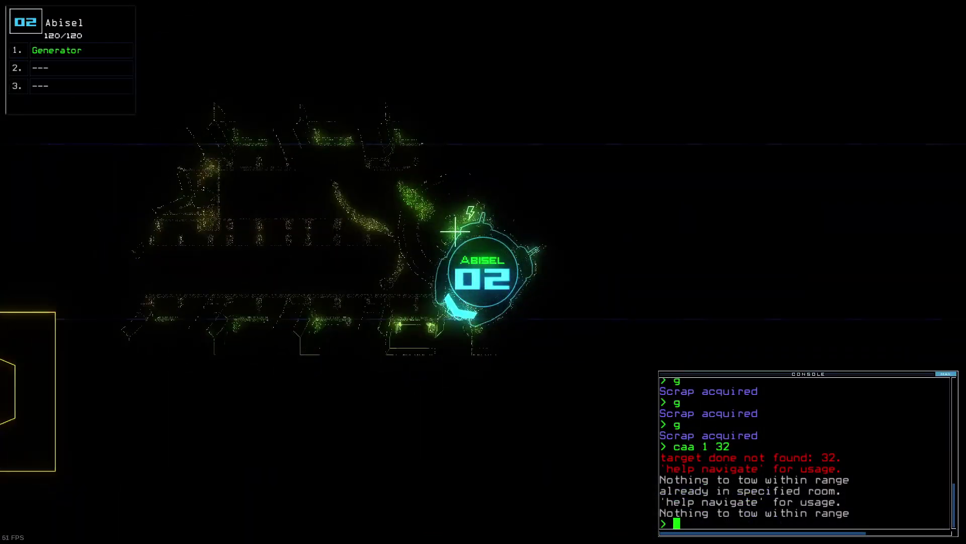
key("ctrl+3")
type("caa 1")
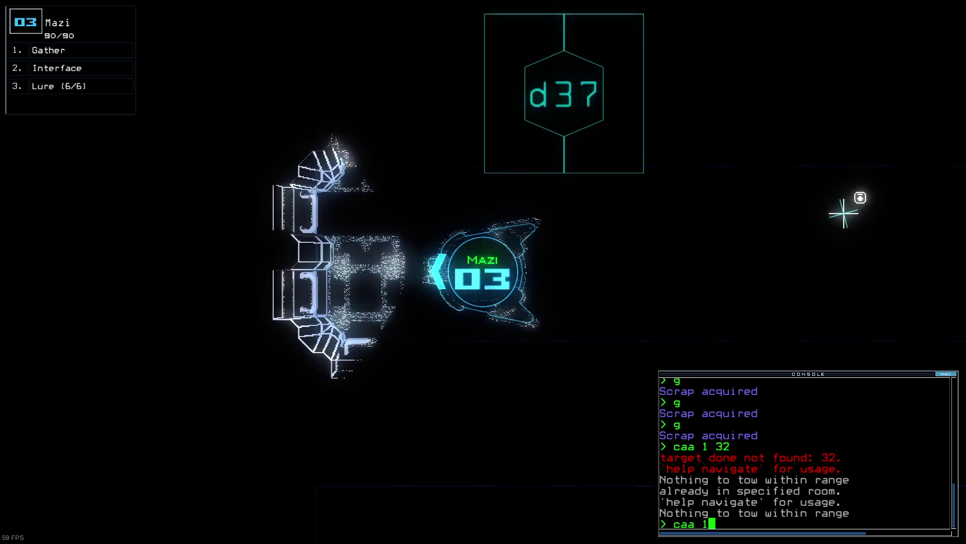
type("3")
key("Return")
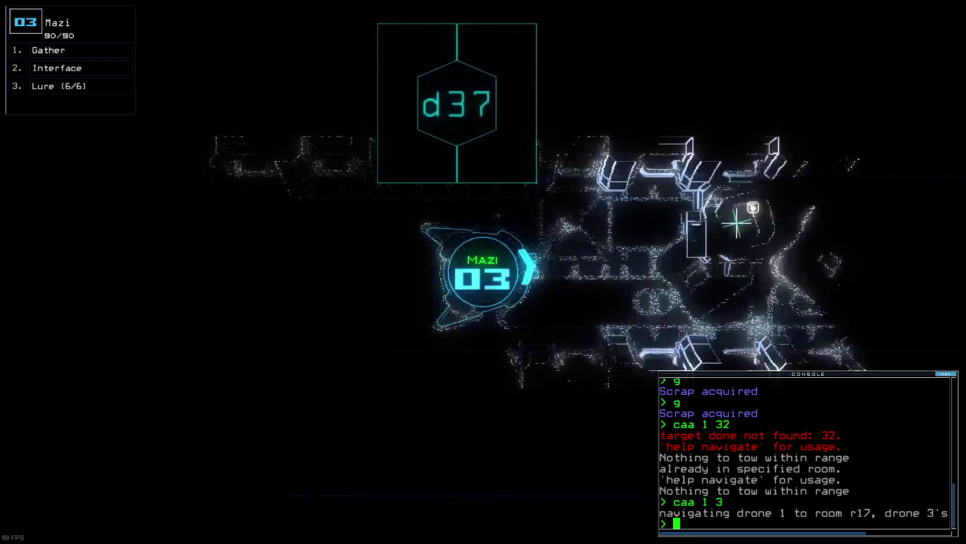
type("i")
- List r17's items, gather scrap twice with drone 3, then pause and resume the game
key("Return")
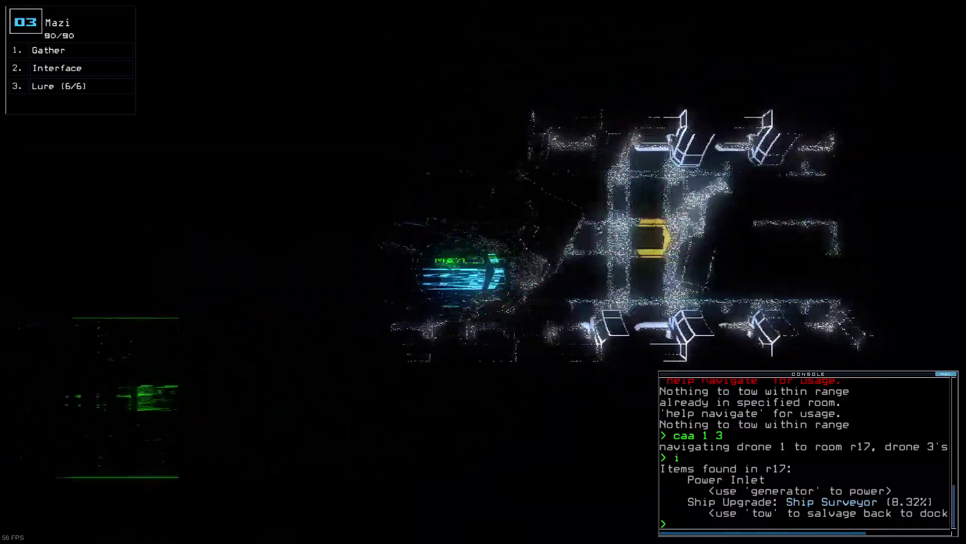
type("g")
key("Return")
key("F1")
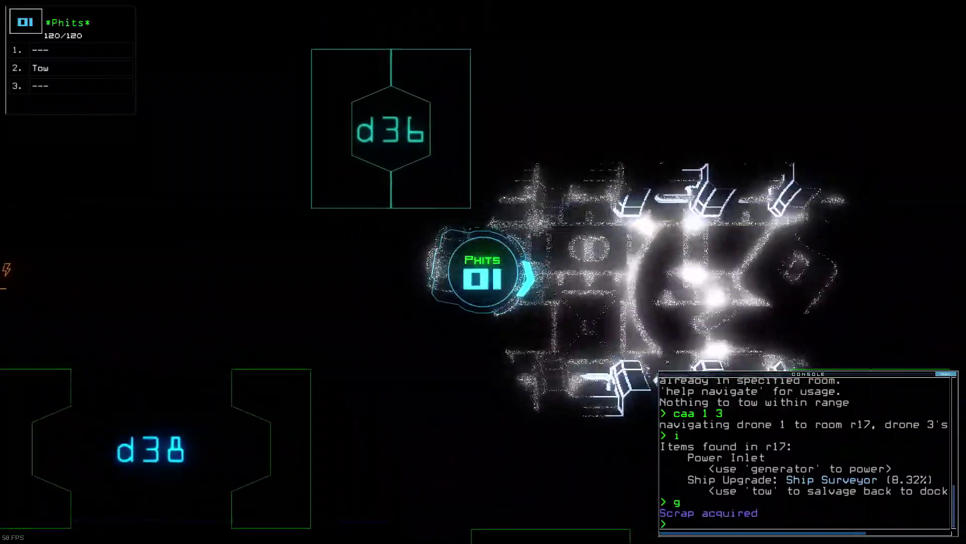
key("F3")
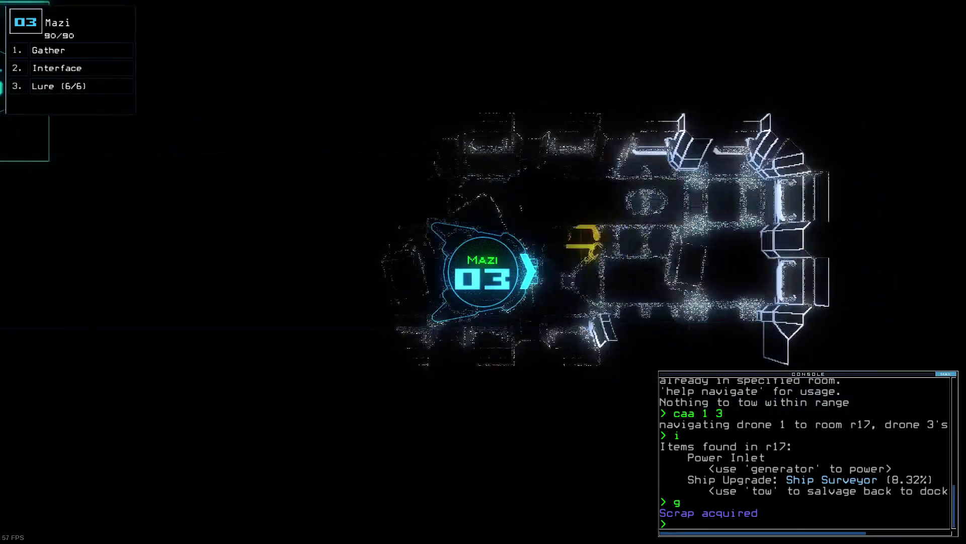
type("g")
key("Return")
key("Escape")
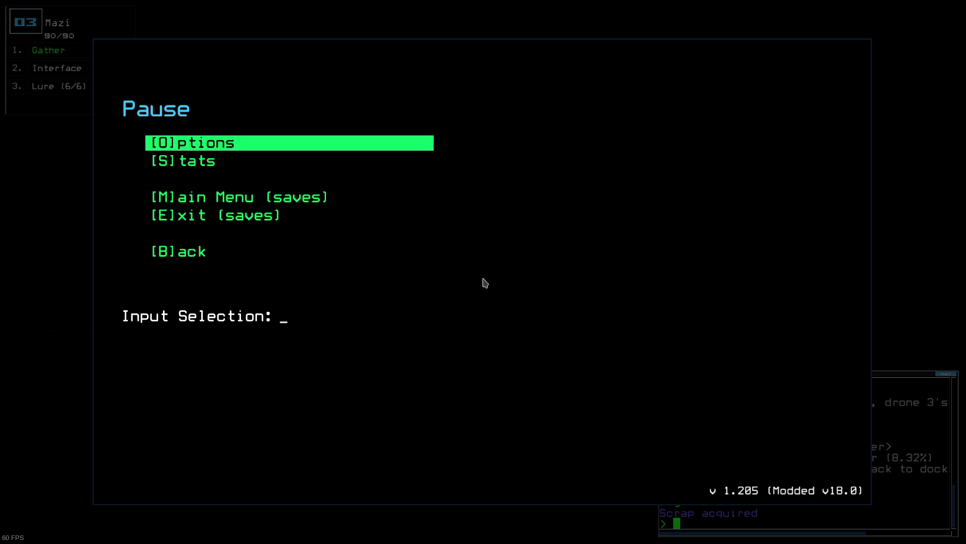
key("Escape")
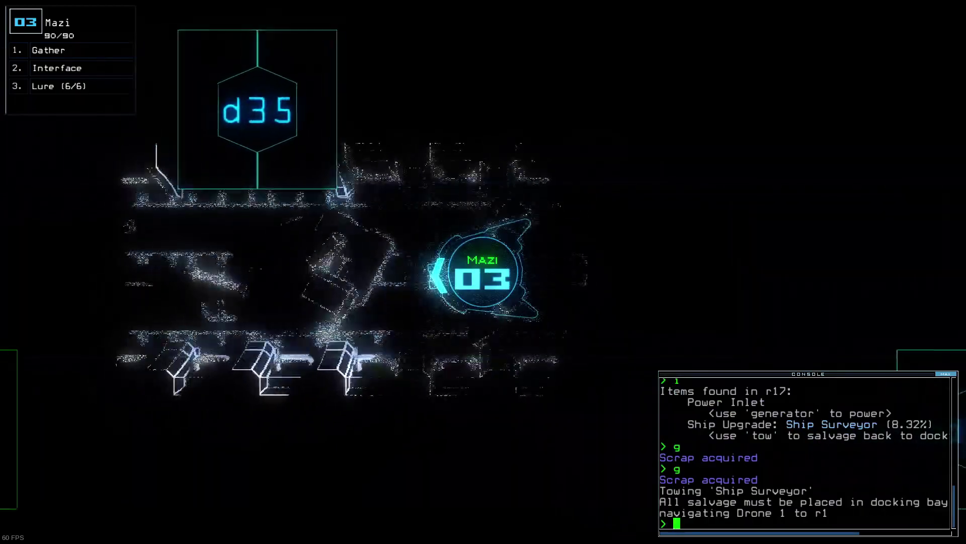
type("l")
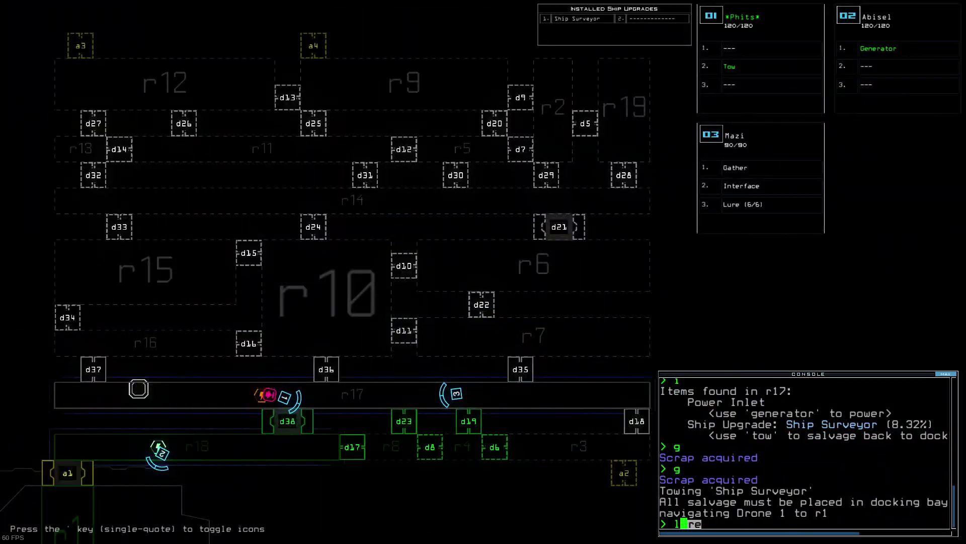
type("ure")
- Drop a lure from drone 3, open door d23 and close the surrounding doors
key("Return")
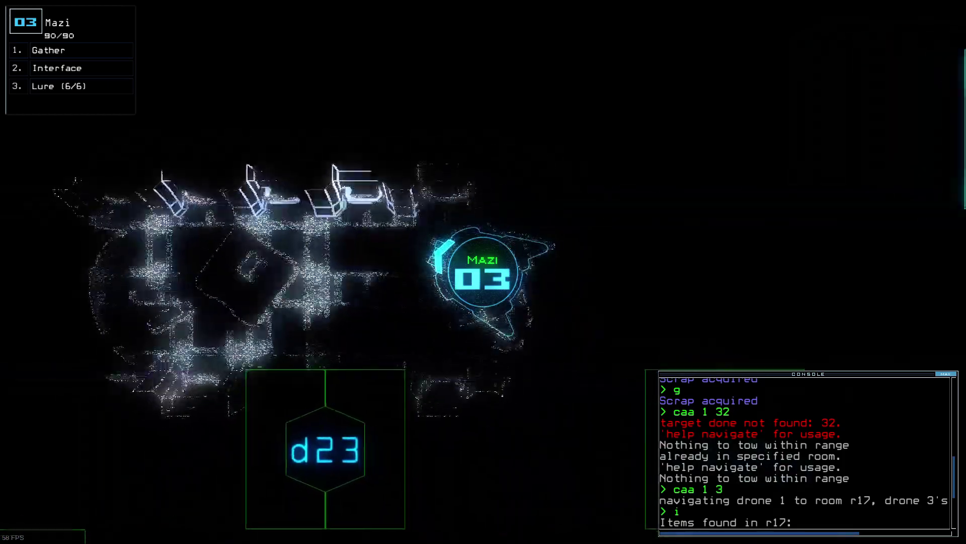
type("d23")
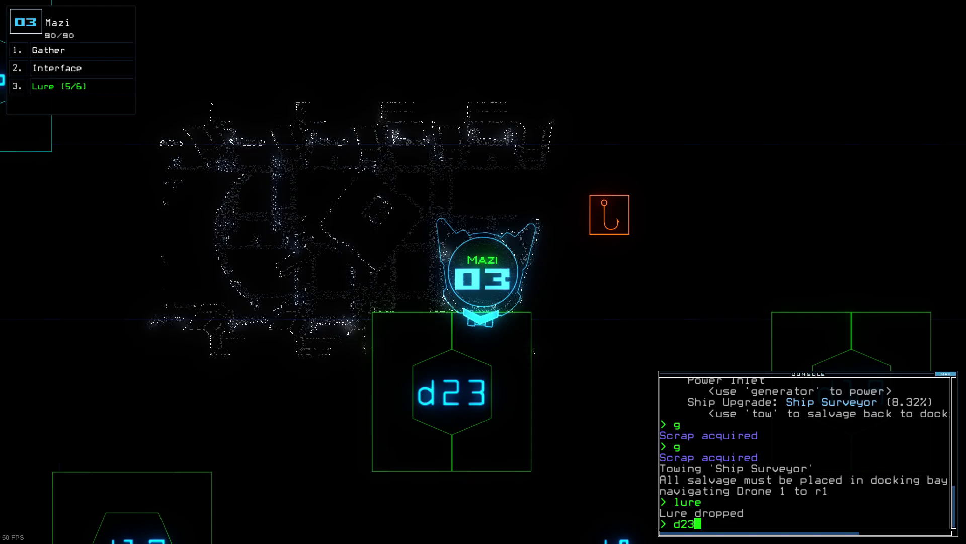
key("Return")
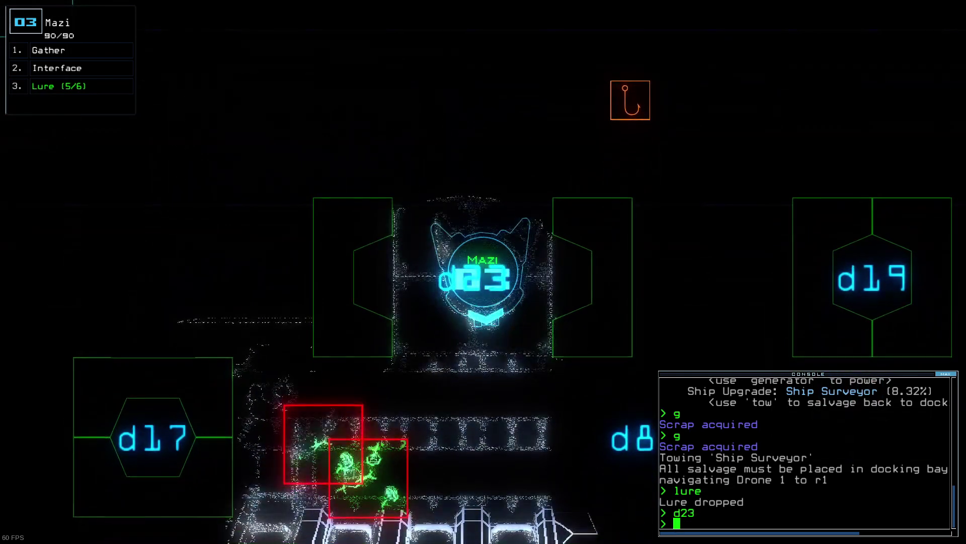
type("cc")
key("Return")
key("Tab")
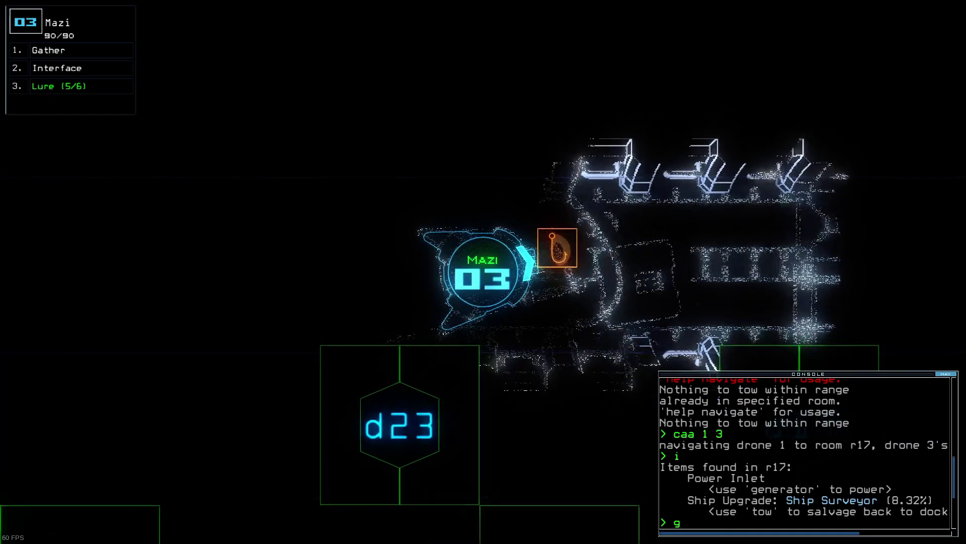
type("d19")
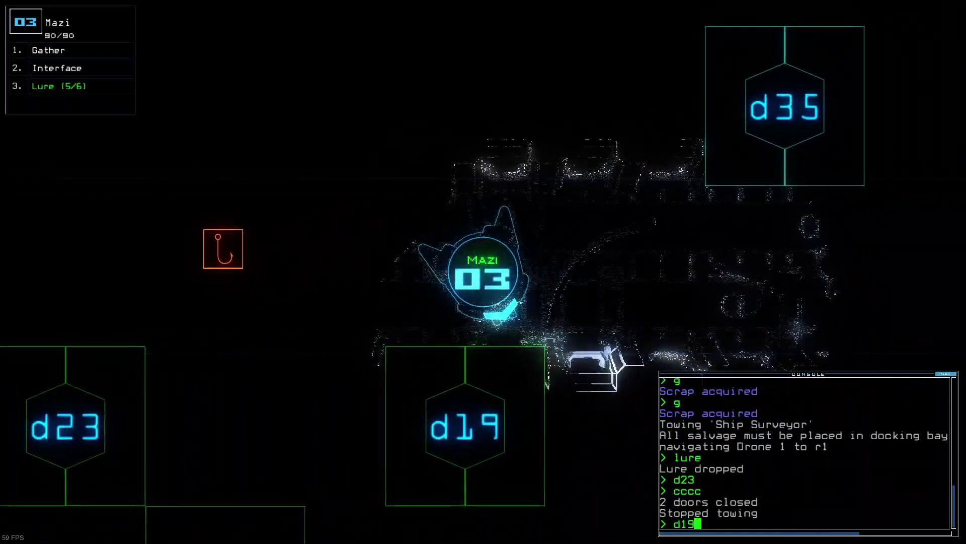
key("Tab")
key("Tab")
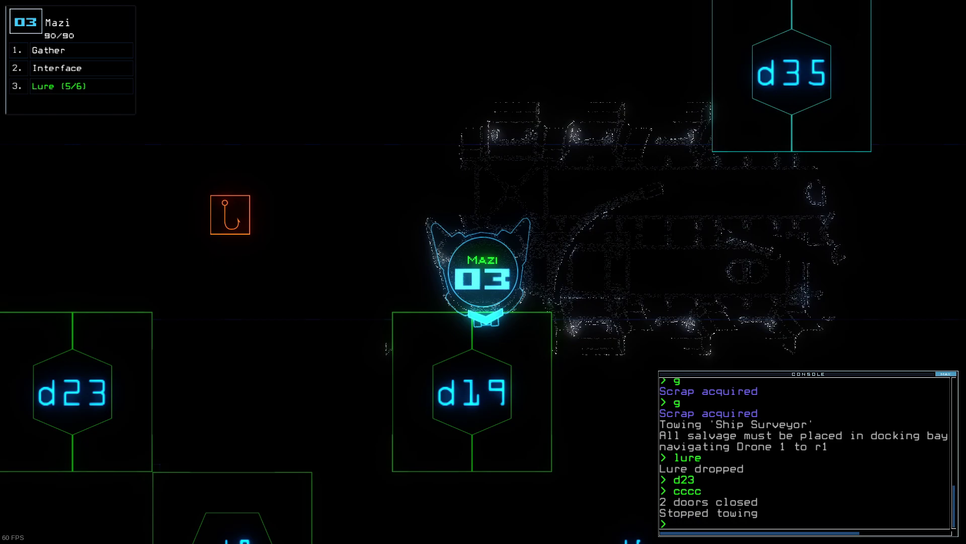
type("me")
- Check the mission time, pick up the nearby lure, and drop it again in the room
key("Return")
key("Left")
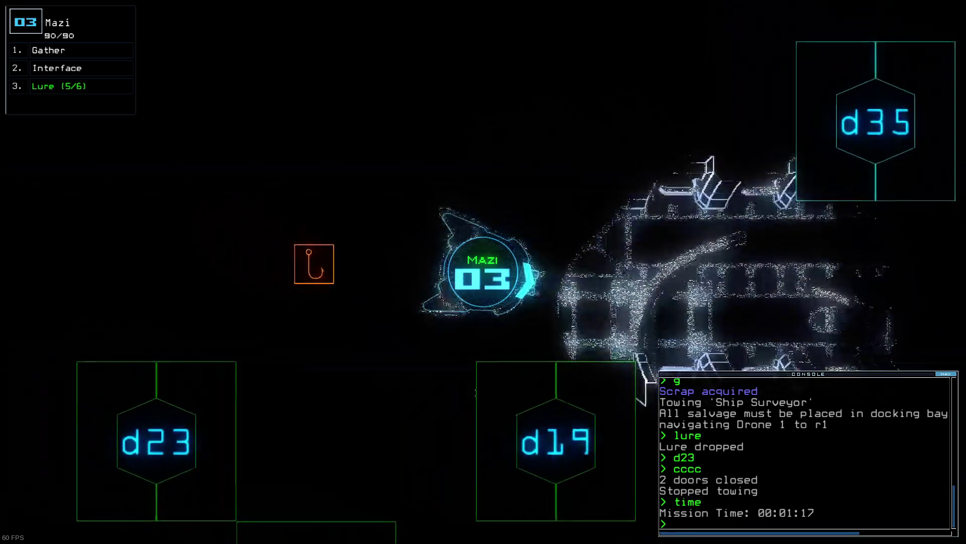
type("pickup")
key("Return")
key("Right")
type("lure")
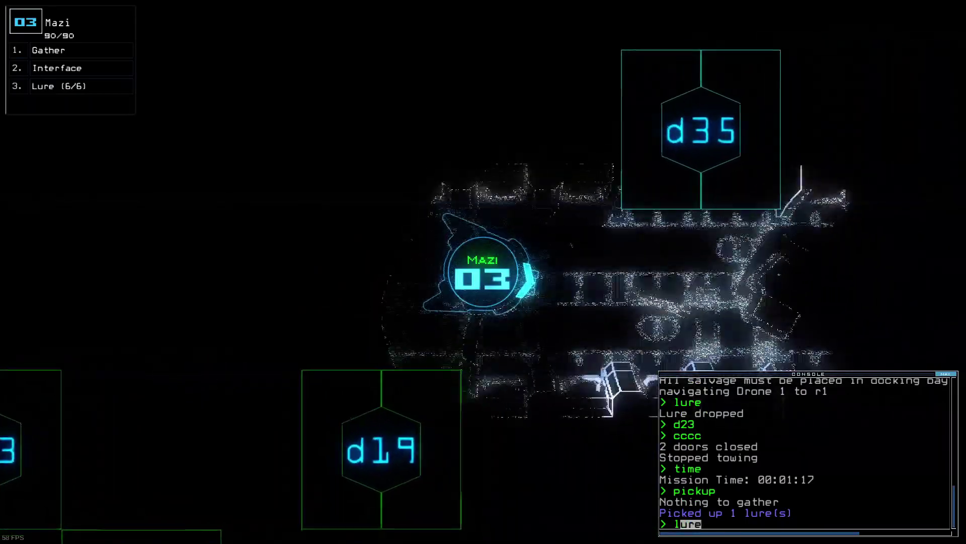
key("Return")
- Steer drone 03 back to door d19 and close it behind the drone
key("Left")
type("d19")
key("Tab")
key("Tab")
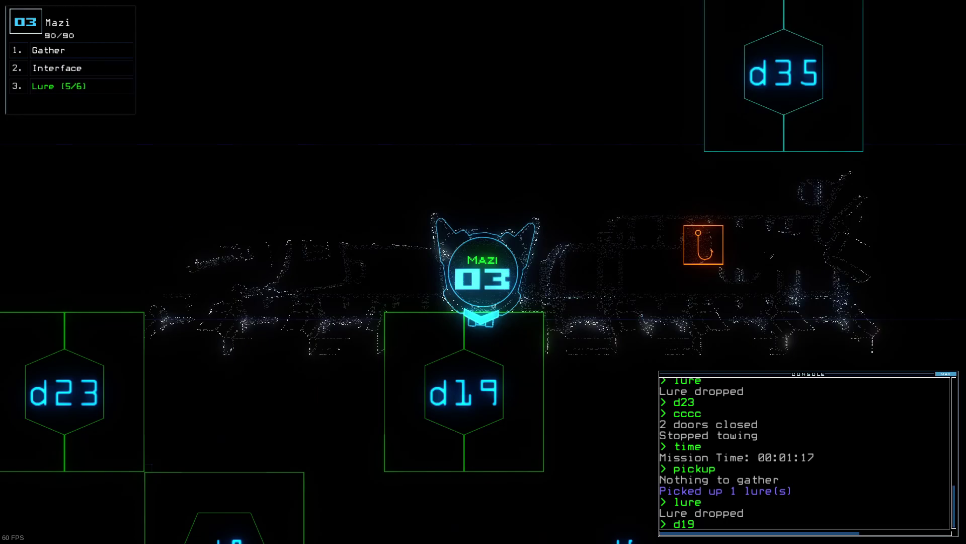
key("Return")
type("cccc")
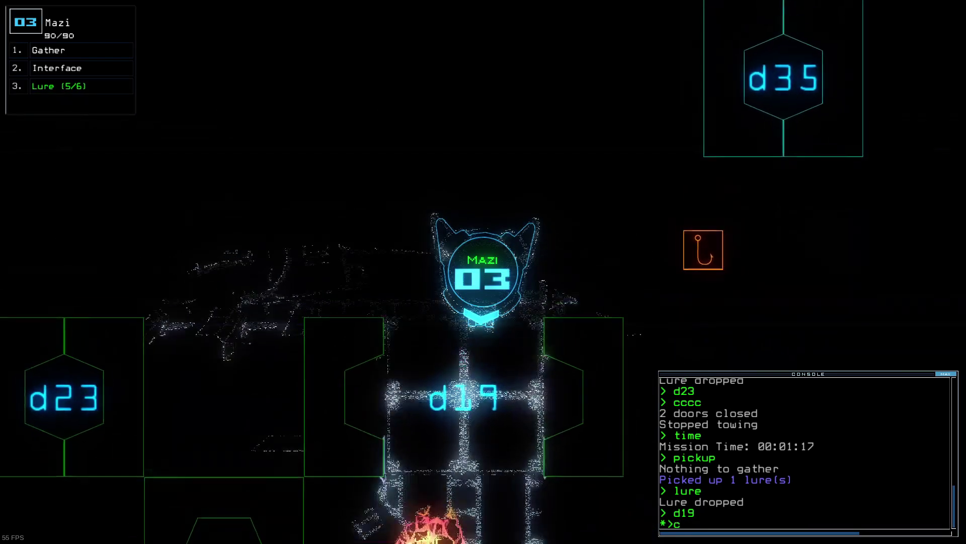
key("Return")
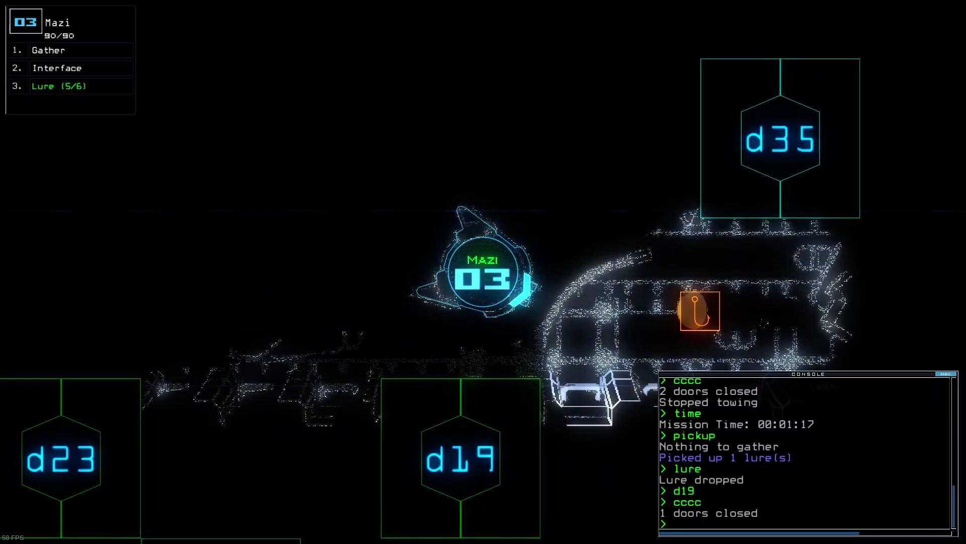
type("time")
- Check the mission time and move drone 03 toward door d23
key("Return")
key("Tab")
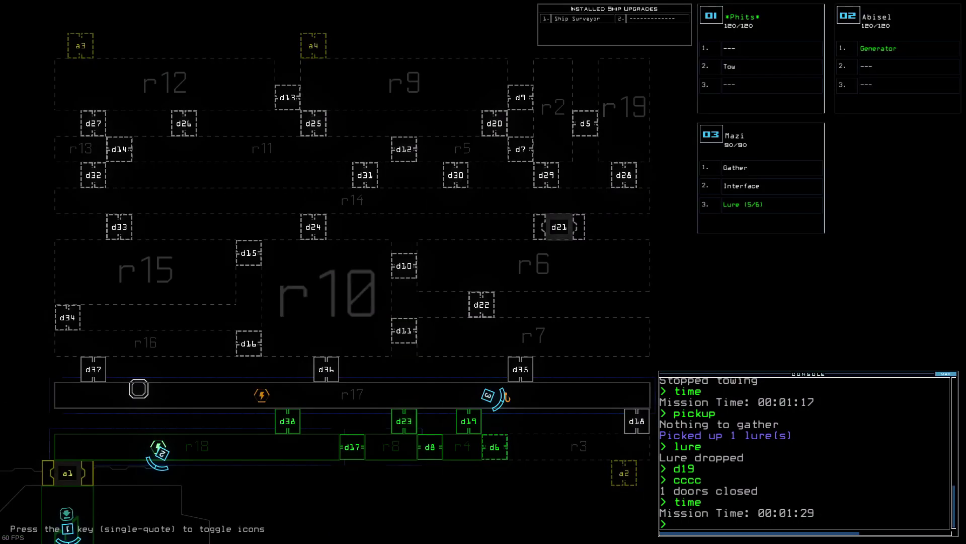
key("Tab")
key("Left")
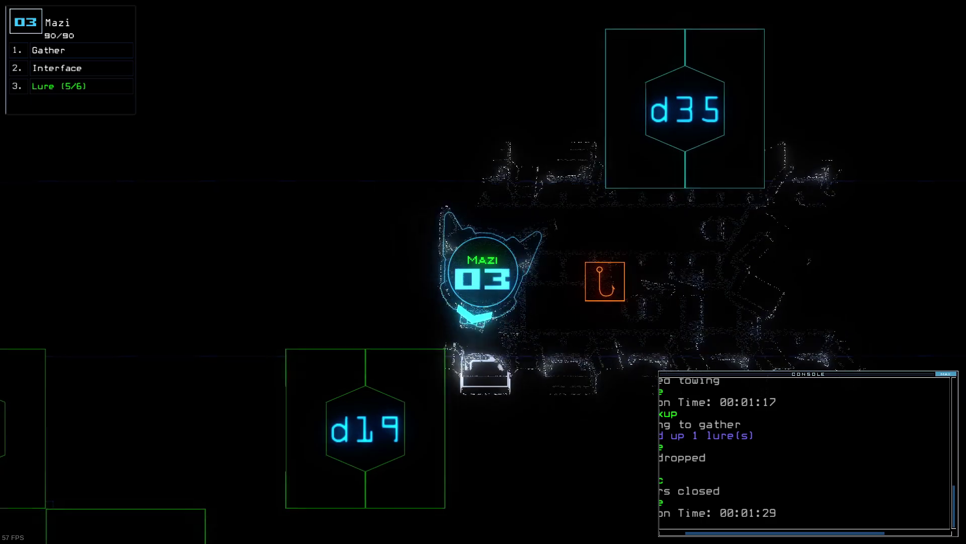
type("time")
key("Return")
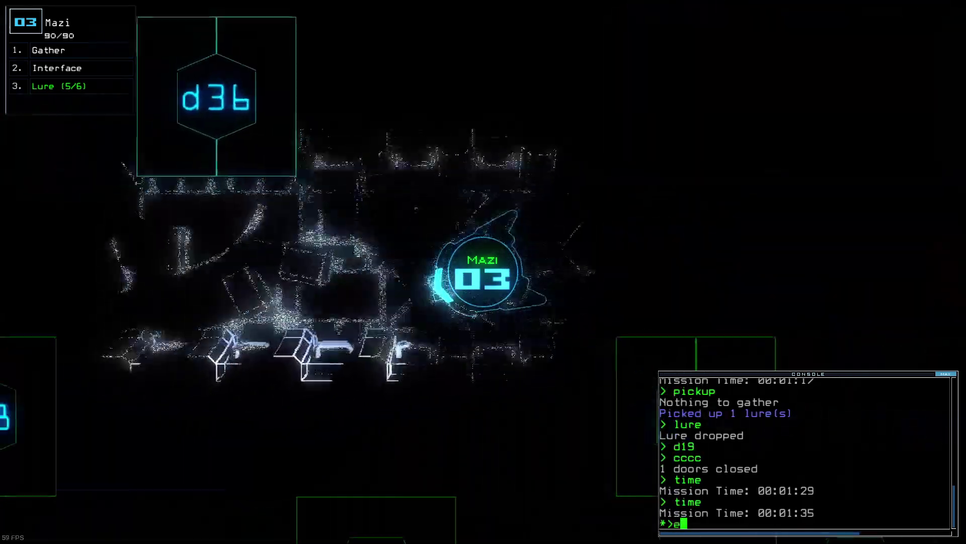
type("end")
- Open door d38 and recall drones 2 and 3 to r1 with 'end'
key("BackSpace")
key("BackSpace")
key("BackSpace")
key("Tab")
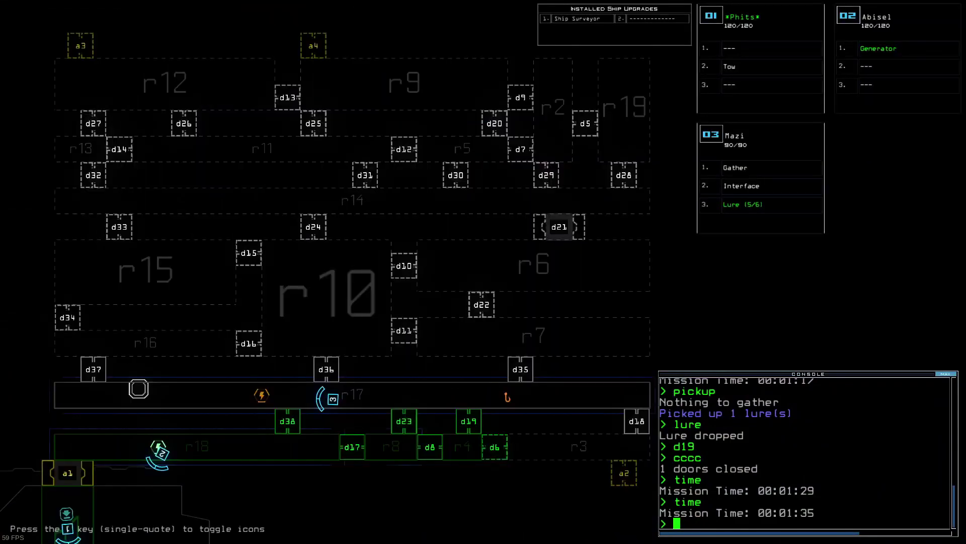
type("8")
key("Return")
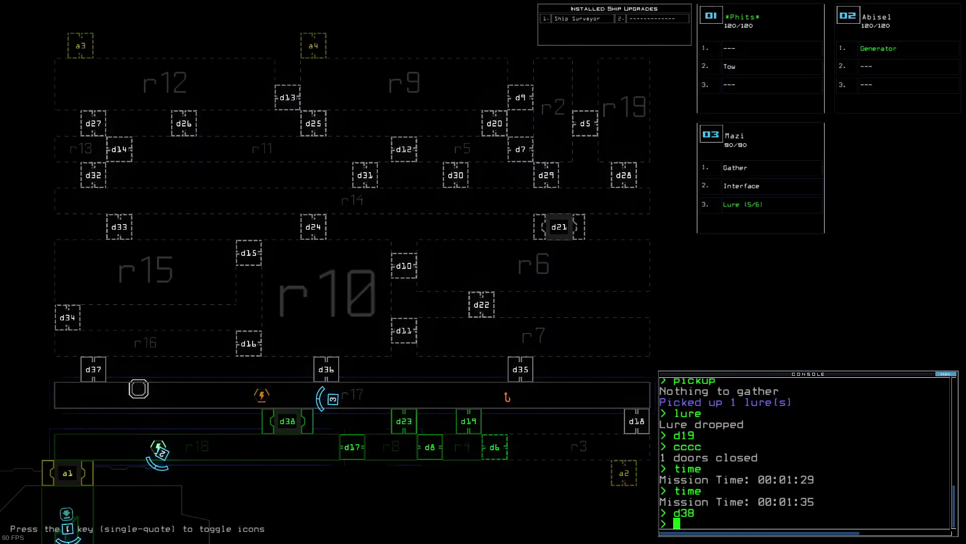
type("end")
key("Return")
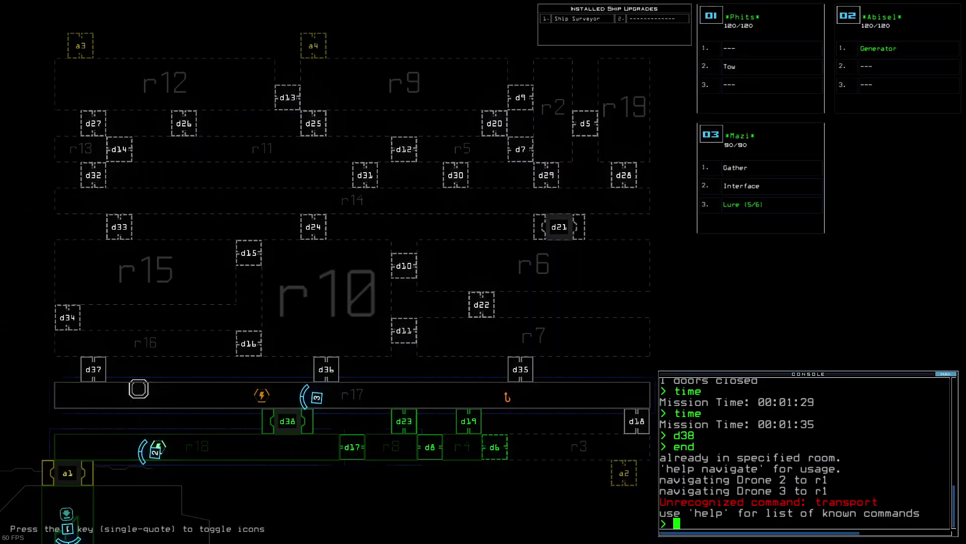
key("Tab")
- Mark rooms r8 and r4 with 'f r8 r4' and check the mission time
key("2")
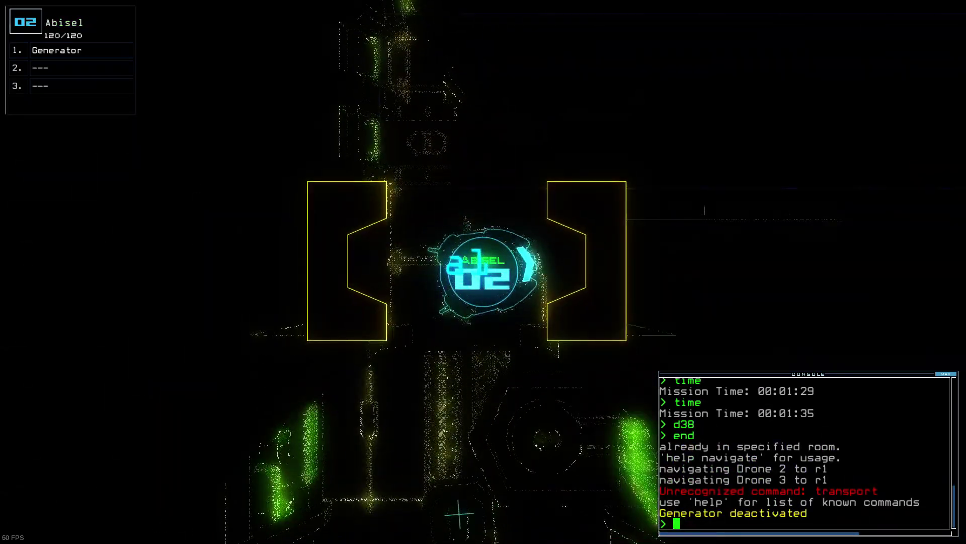
key("Tab")
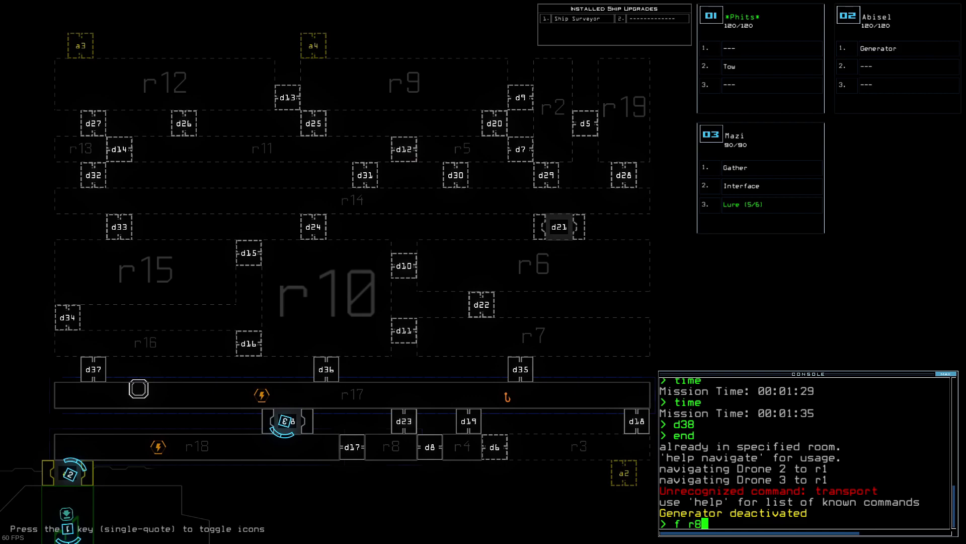
type("8 r4")
key("Return")
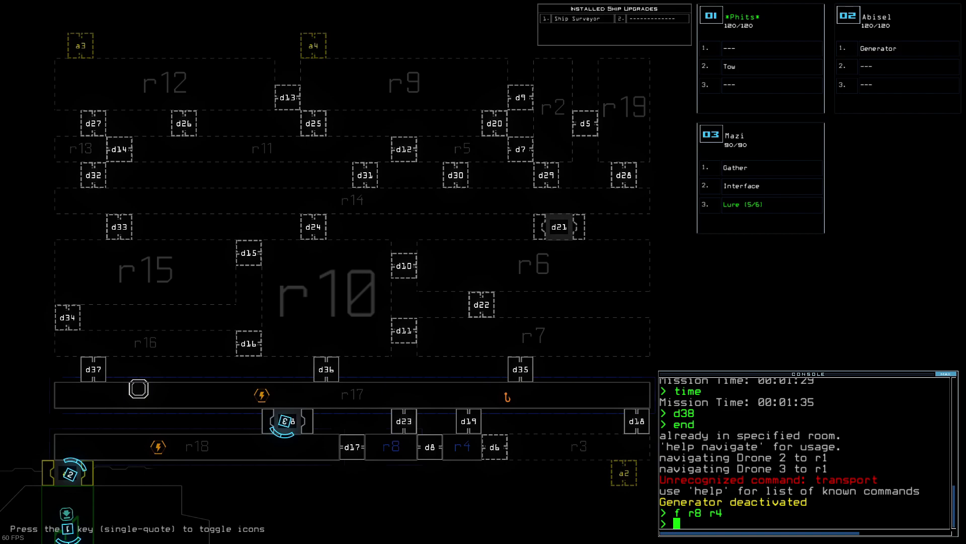
type("time")
key("Return")
- Drive drone 02 past airlock a1 to the generator and activate it
key("Tab")
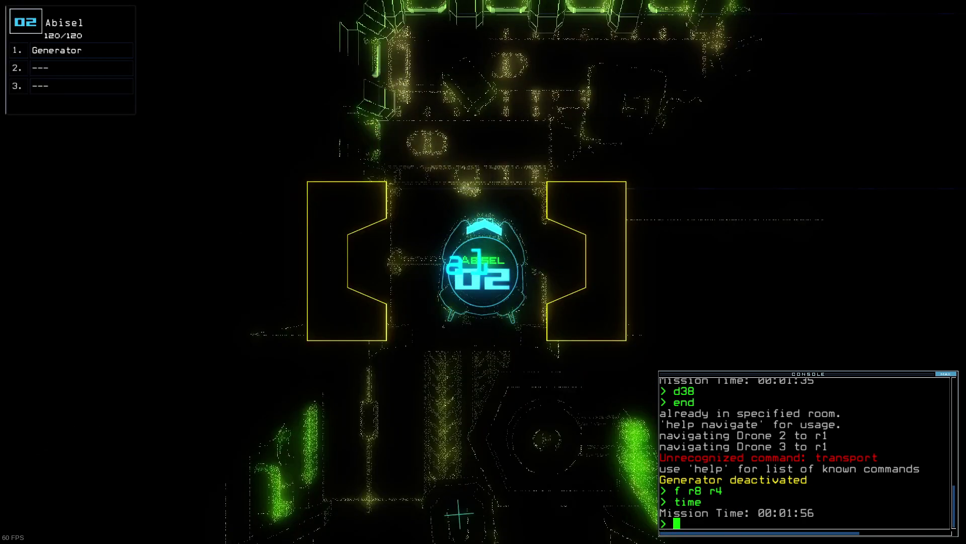
type("time")
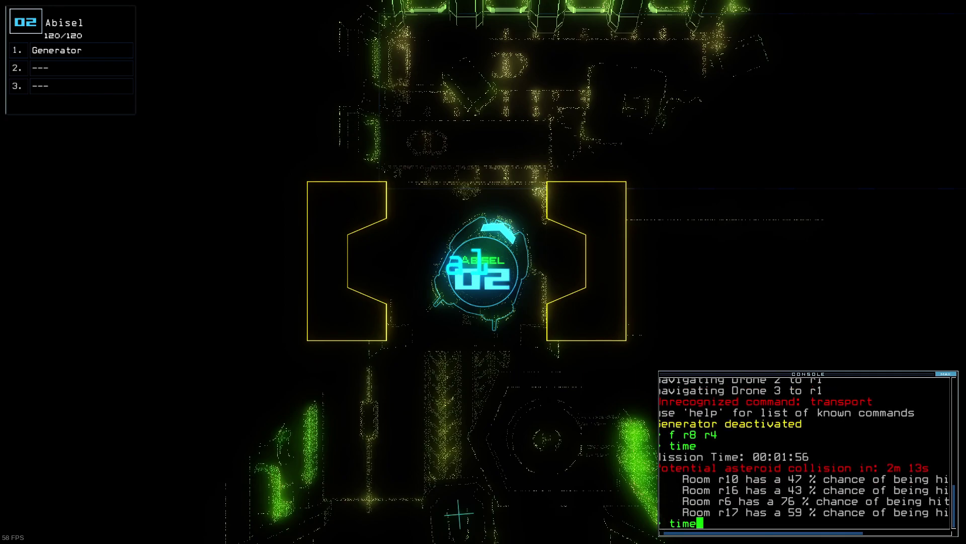
key("Return")
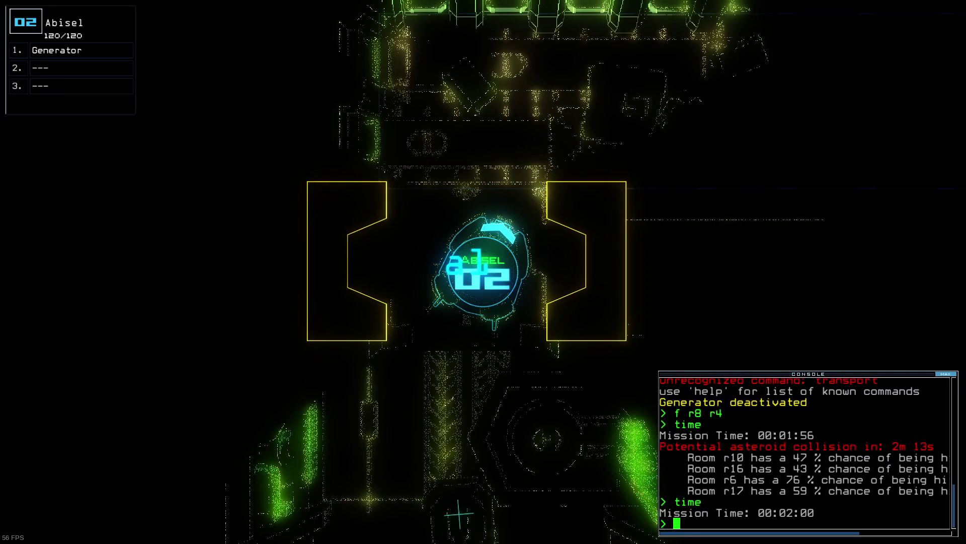
key("Up")
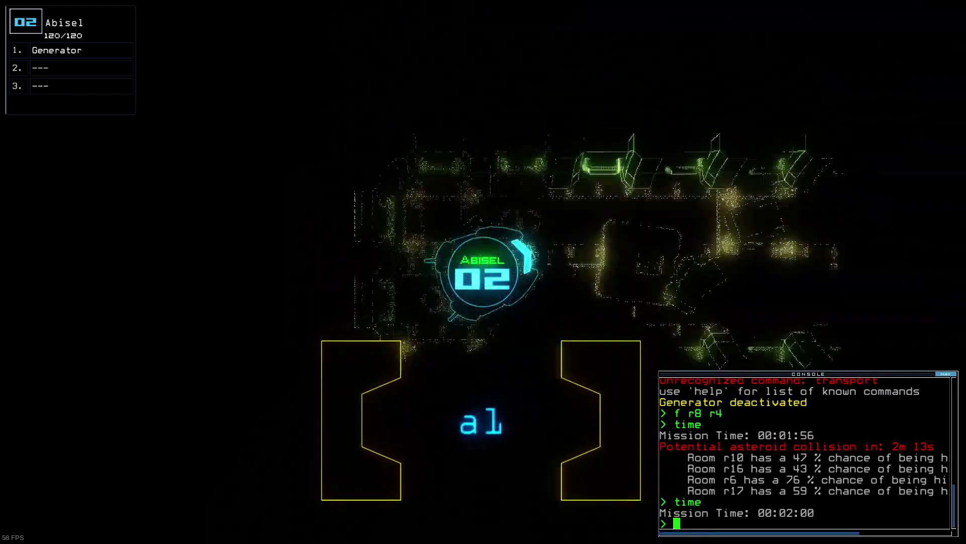
key("Right")
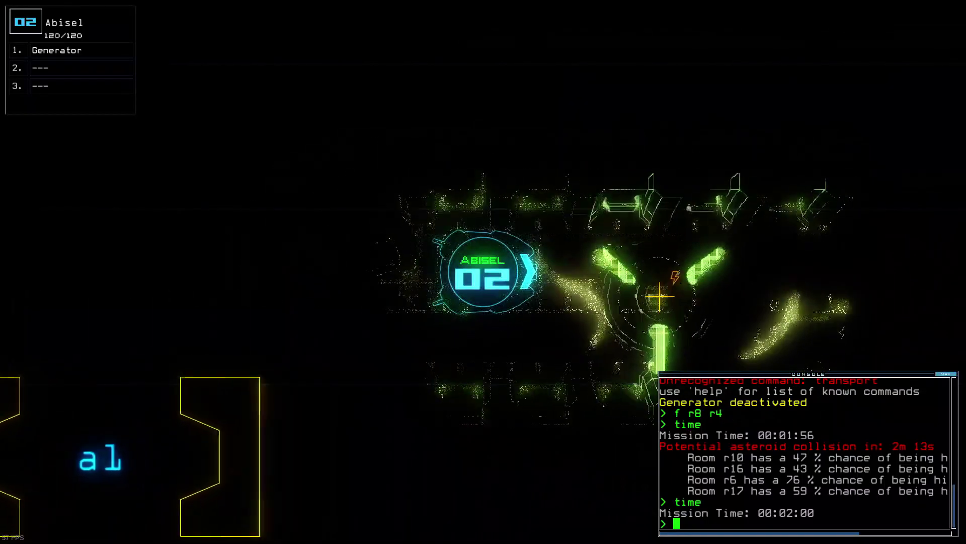
type("g")
key("Return")
key("Tab")
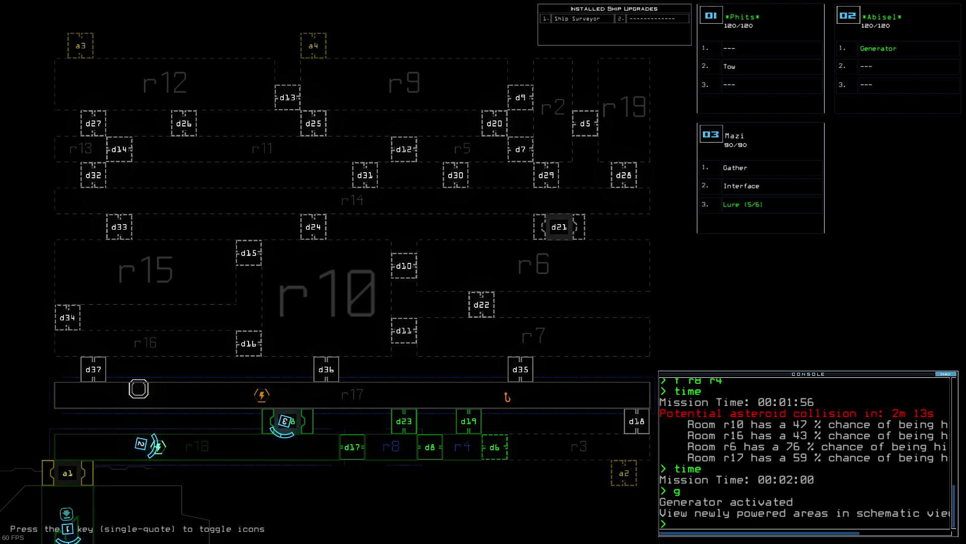
type("time")
- Check the mission time and have drone 03 drive over and pick up the lure
key("Return")
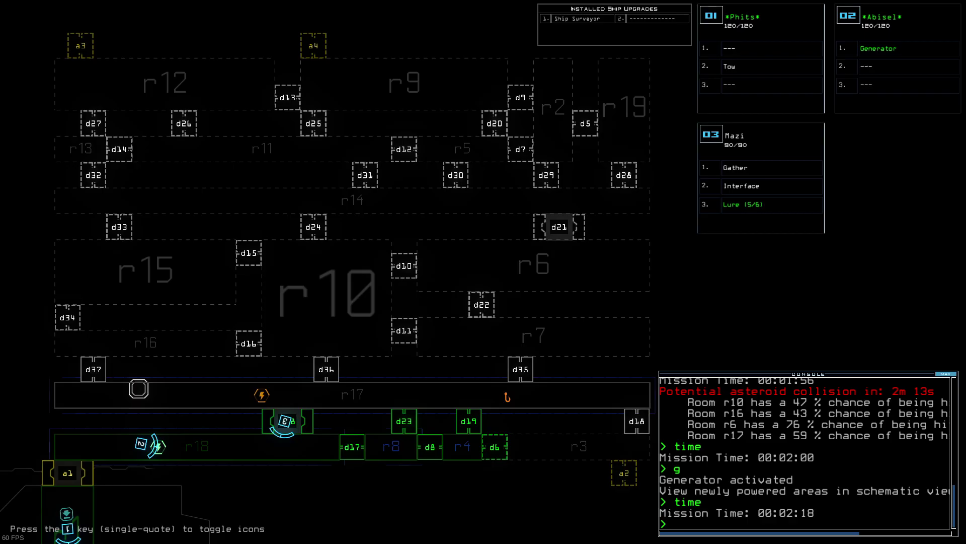
key("Tab")
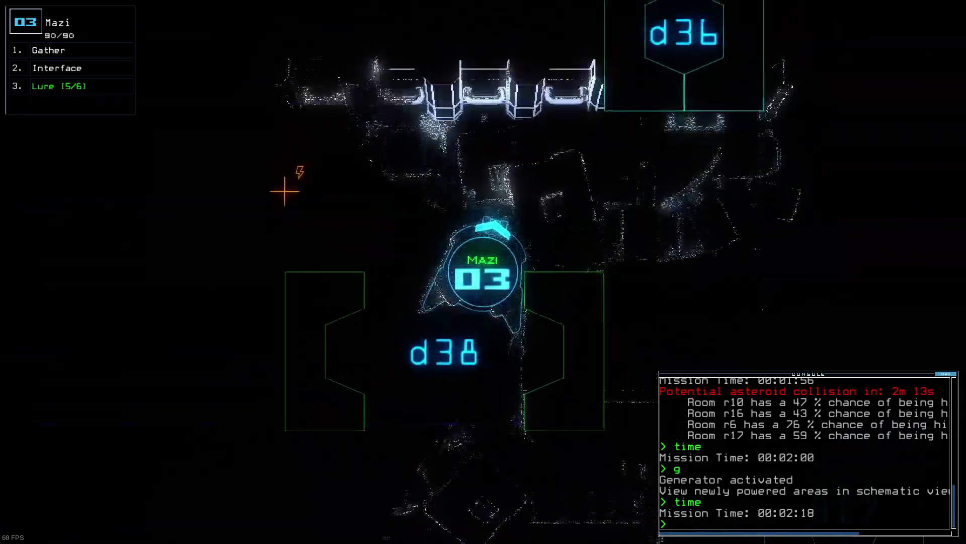
key("Right")
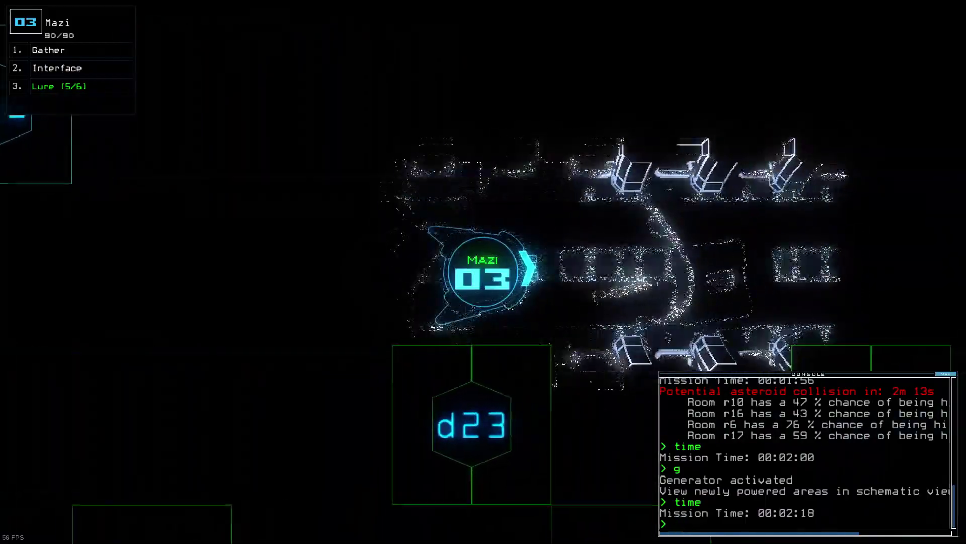
type("pickup")
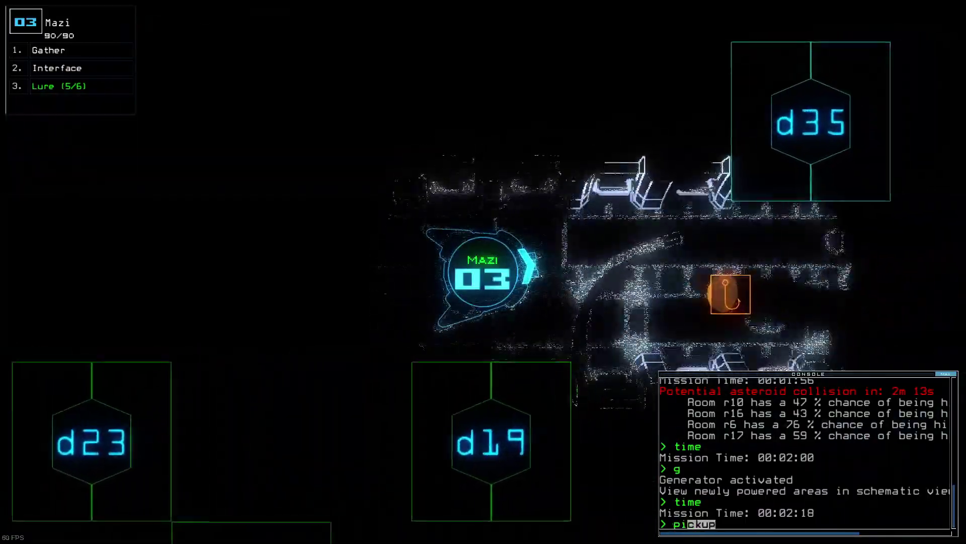
key("Return")
type("pickup")
key("Return")
- Move drone 03 through doors d23 and d8, then close the three nearby doors
key("Tab")
key("Tab")
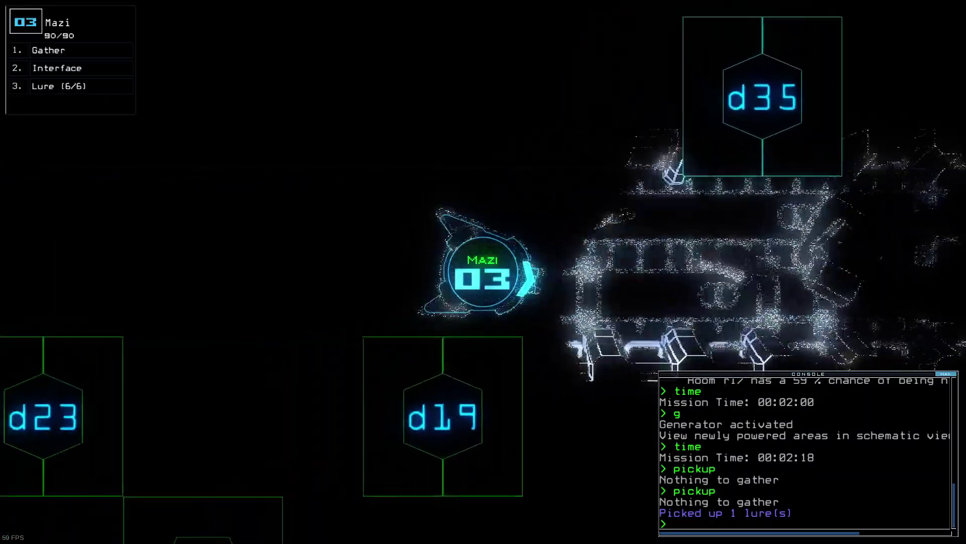
type("d23")
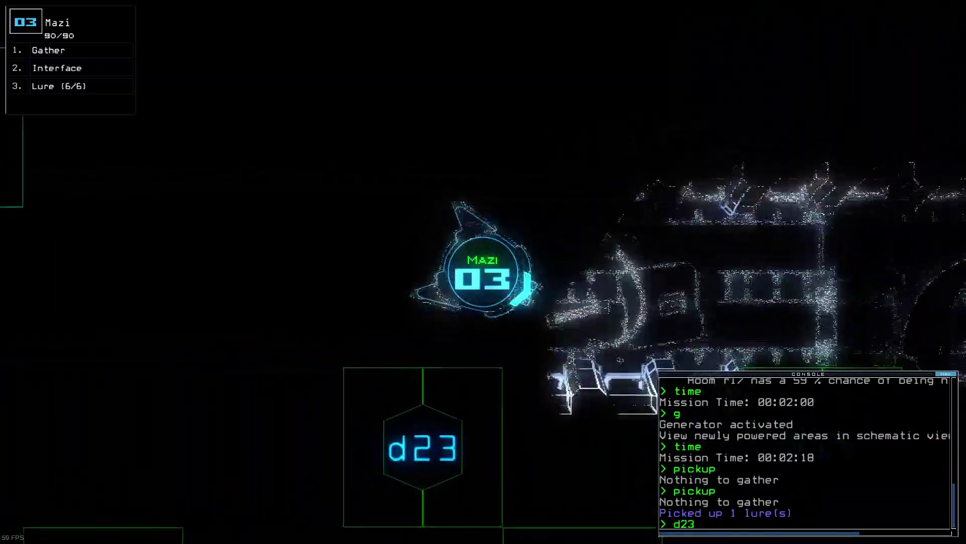
key("Tab")
key("Tab")
key("Return")
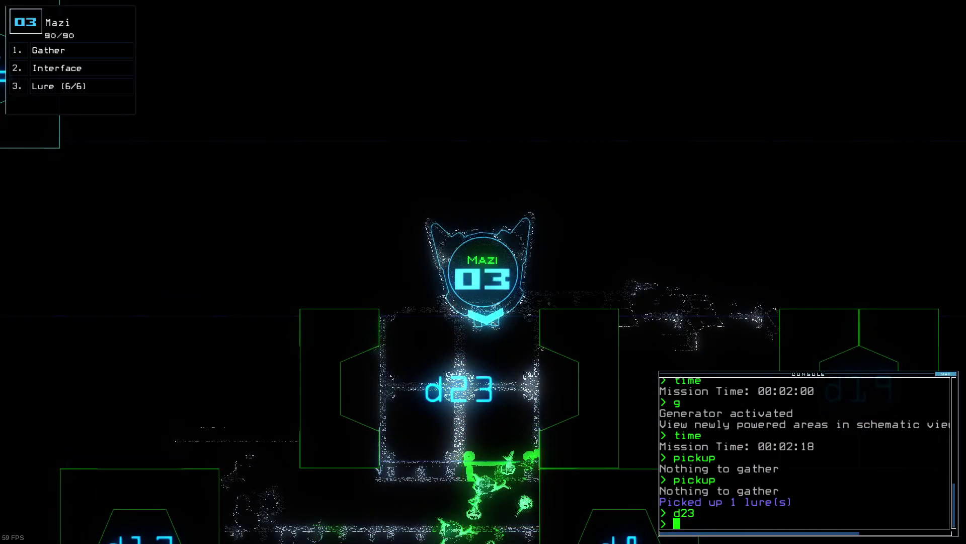
type("d8")
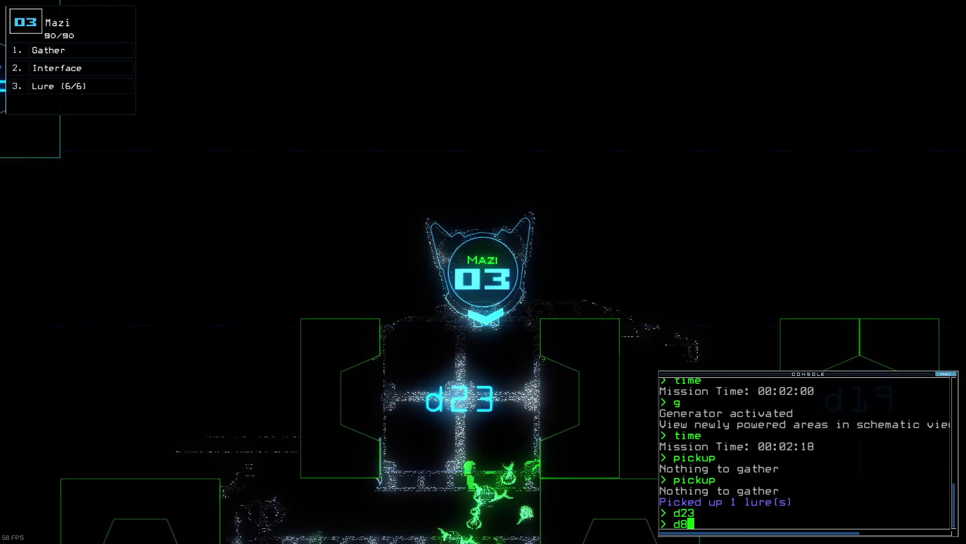
key("Return")
type("cc")
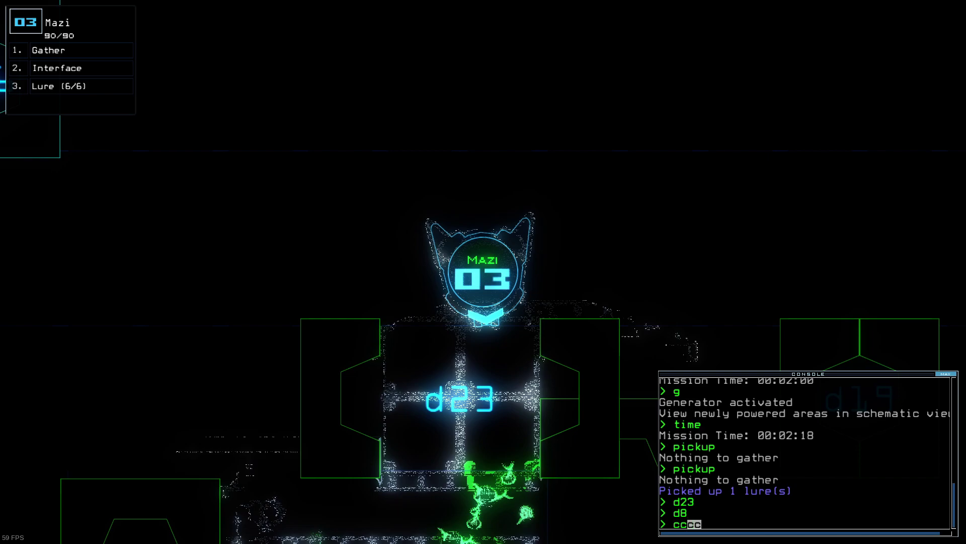
key("Return")
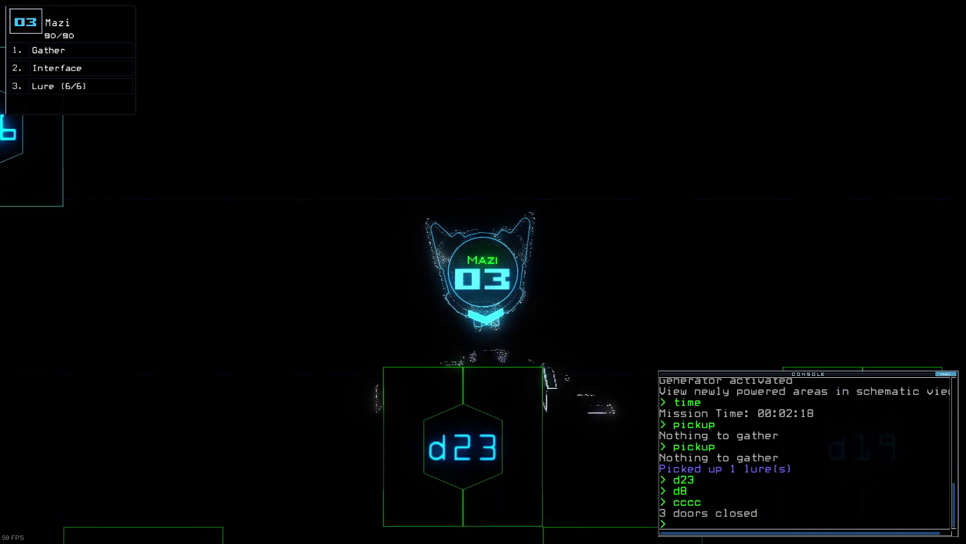
type("time")
- Drop a lure beside drone 03, send it to door d19, and drop another lure there
key("Return")
key("Tab")
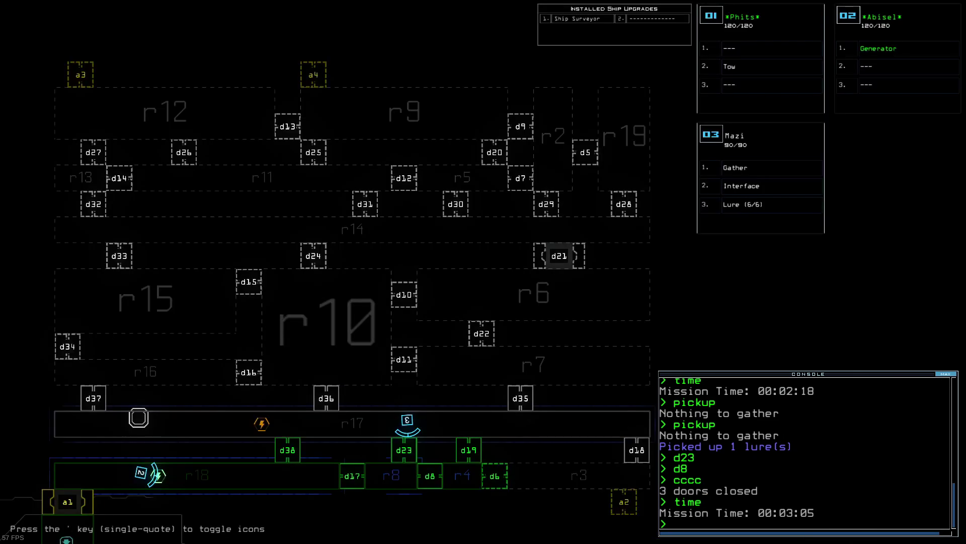
key("Tab")
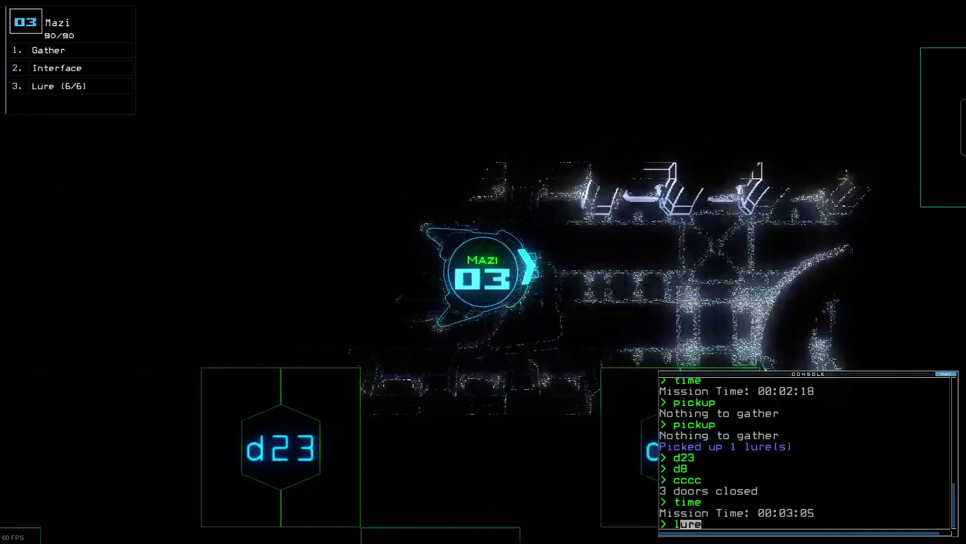
type("lure")
key("Return")
type("d19")
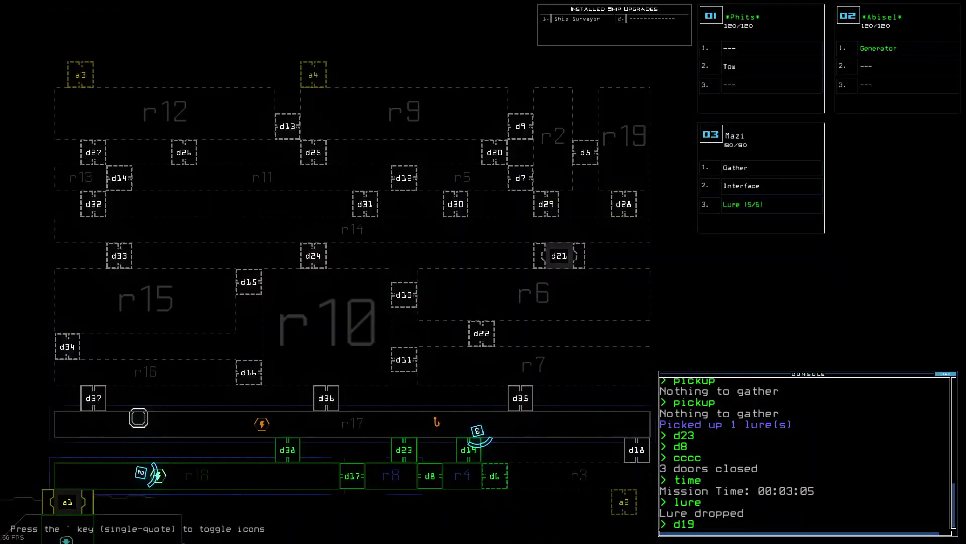
key("Return")
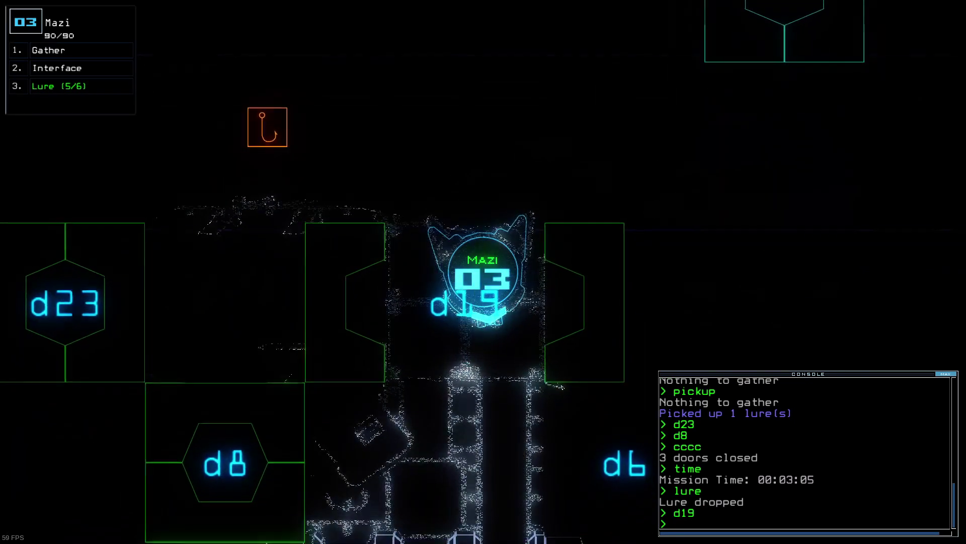
type("lure")
key("Return")
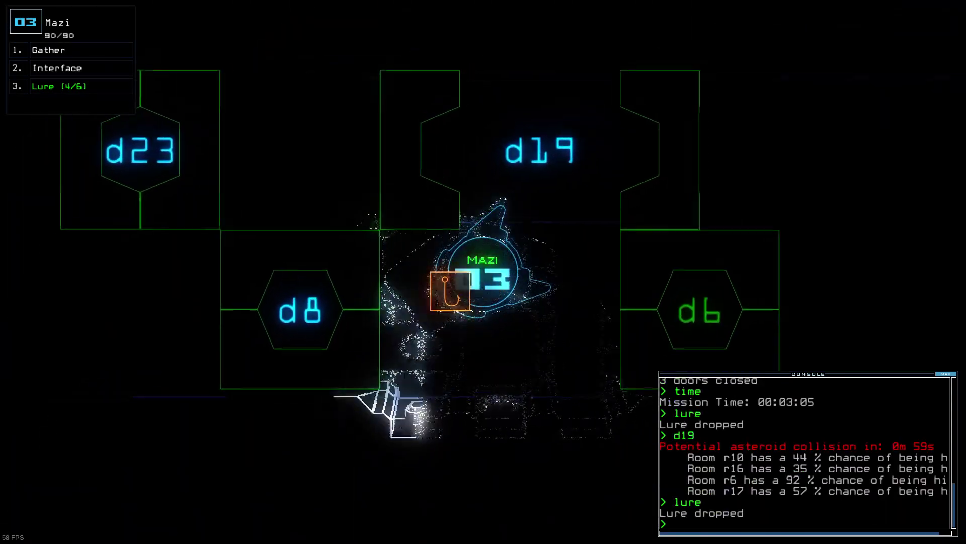
type("pickup")
- Pick up two lures, close the doors near d19 and d38, and recall the drones to r1
key("Return")
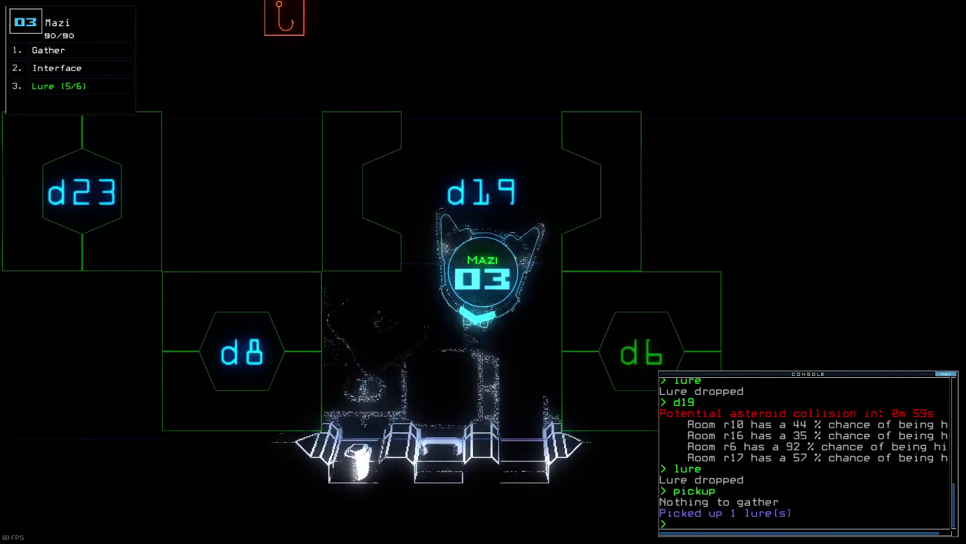
type("pickup")
key("Return")
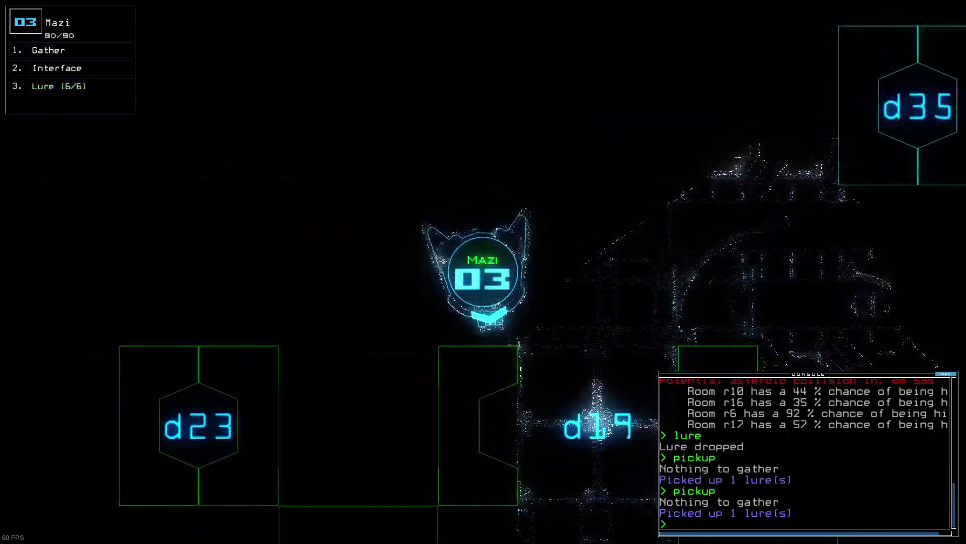
type("time")
key("Return")
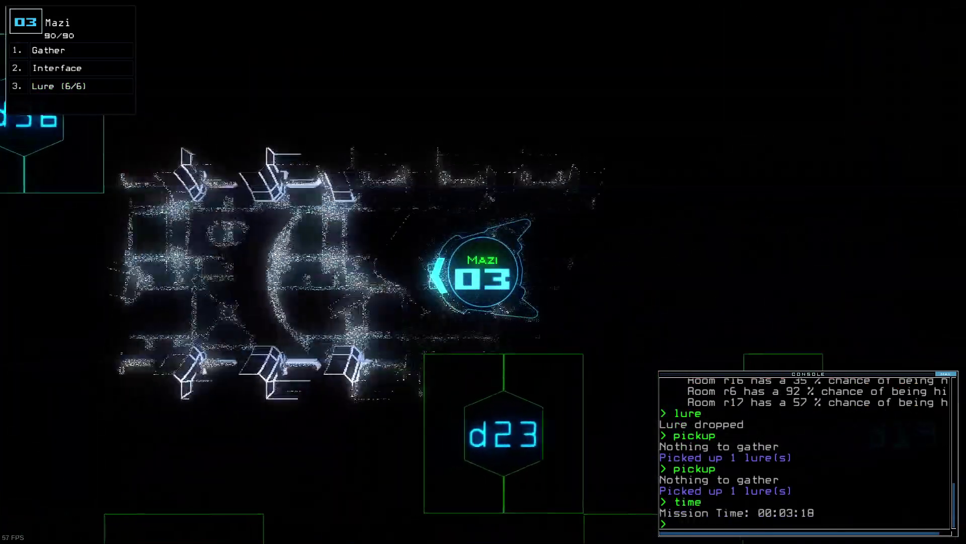
type("cccc")
key("Return")
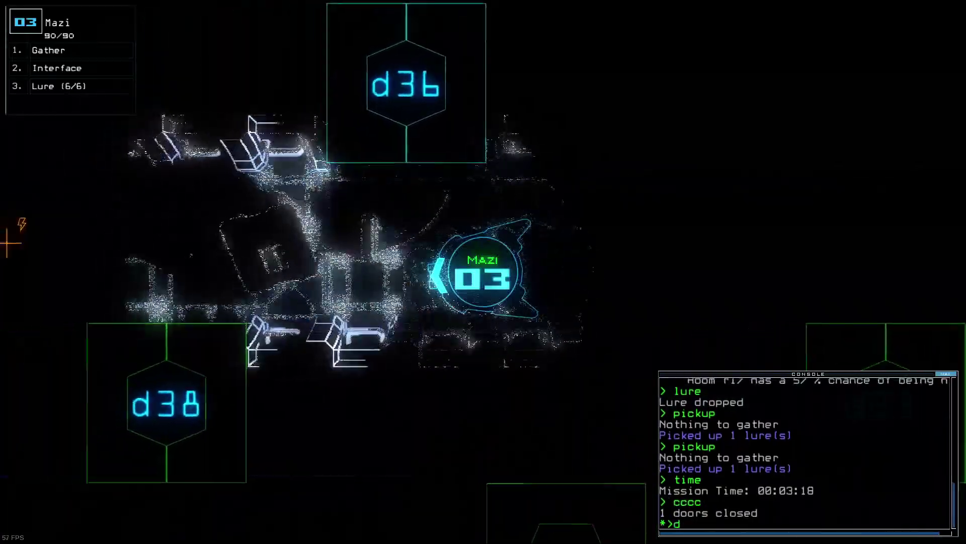
type("d39")
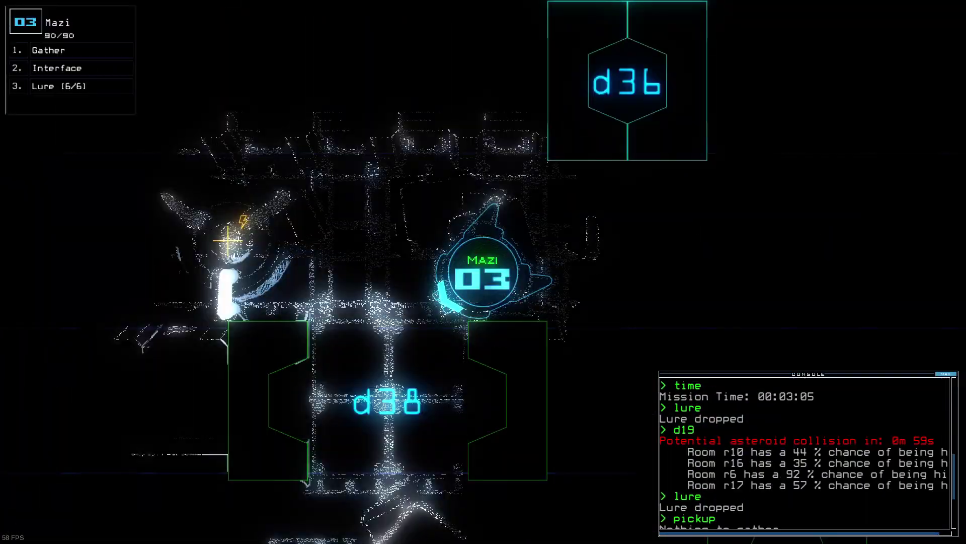
type("cccc")
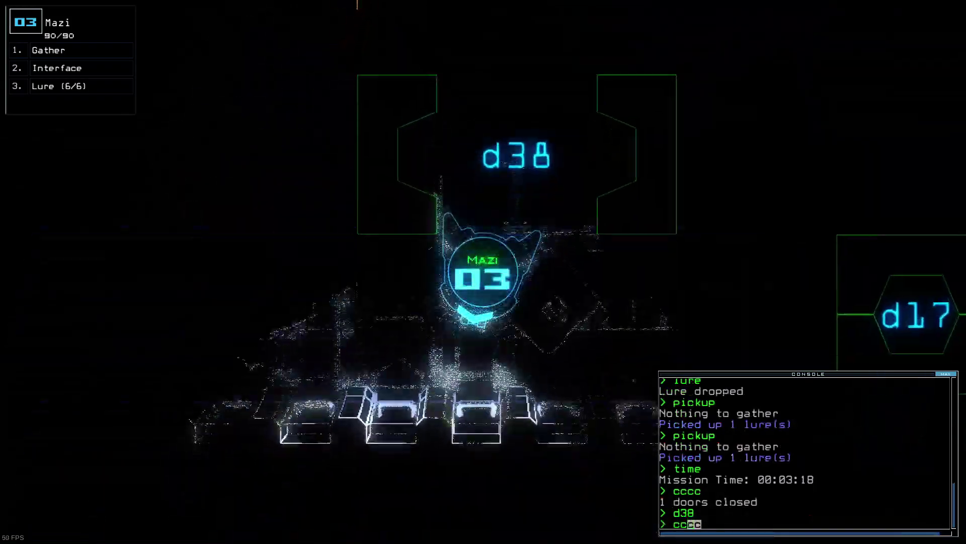
key("Return")
type("end")
key("Return")
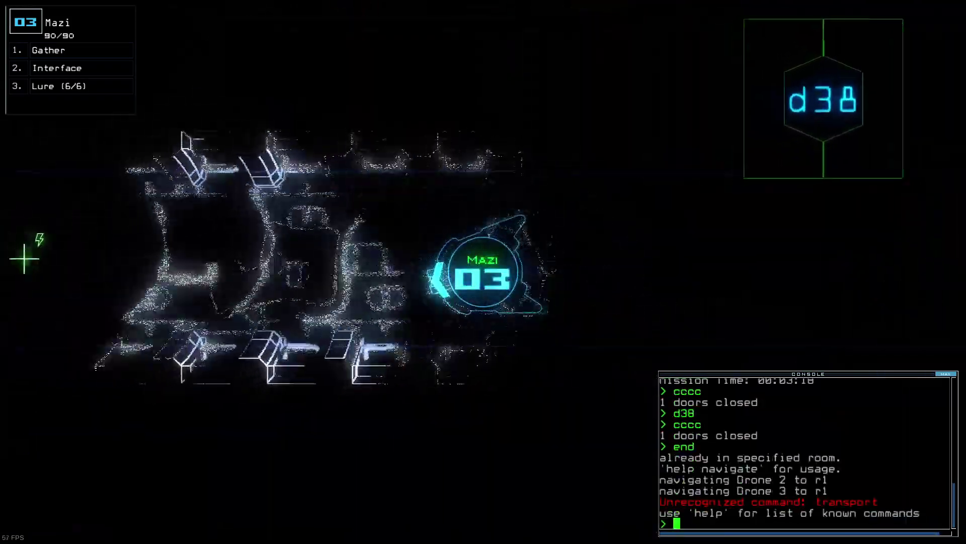
type("time")
key("Return")
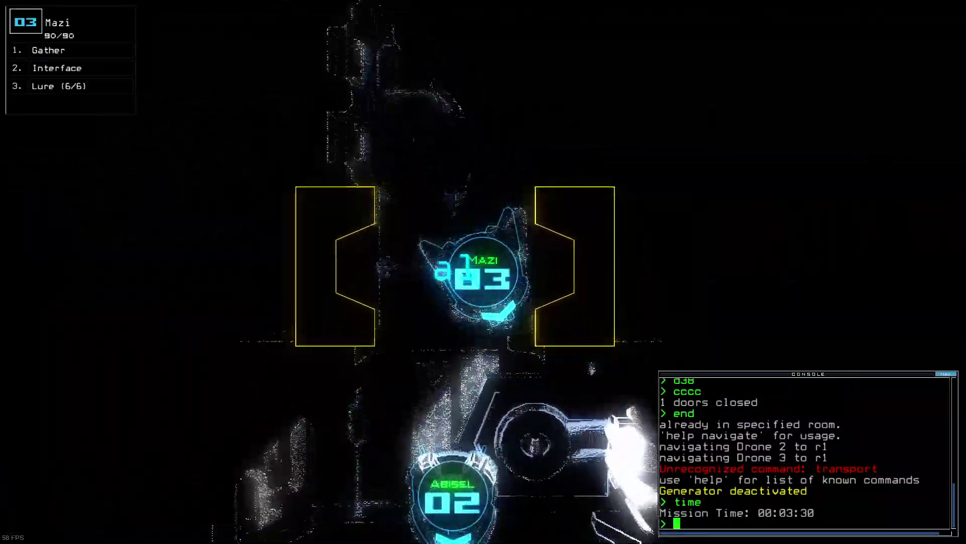
type("rrrr")
- Seal the doors to r1 and watch the schematic map, checking the clock at 4:30
key("Return")
key("Tab")
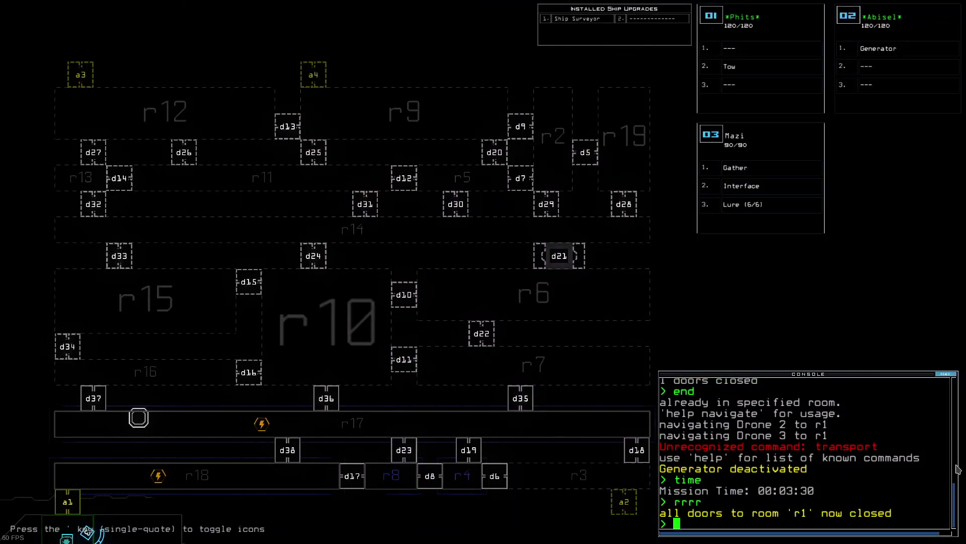
scroll(956, 460, "up", 5)
scroll(955, 453, "up", 5)
scroll(951, 442, "up", 5)
scroll(951, 442, "up", 1)
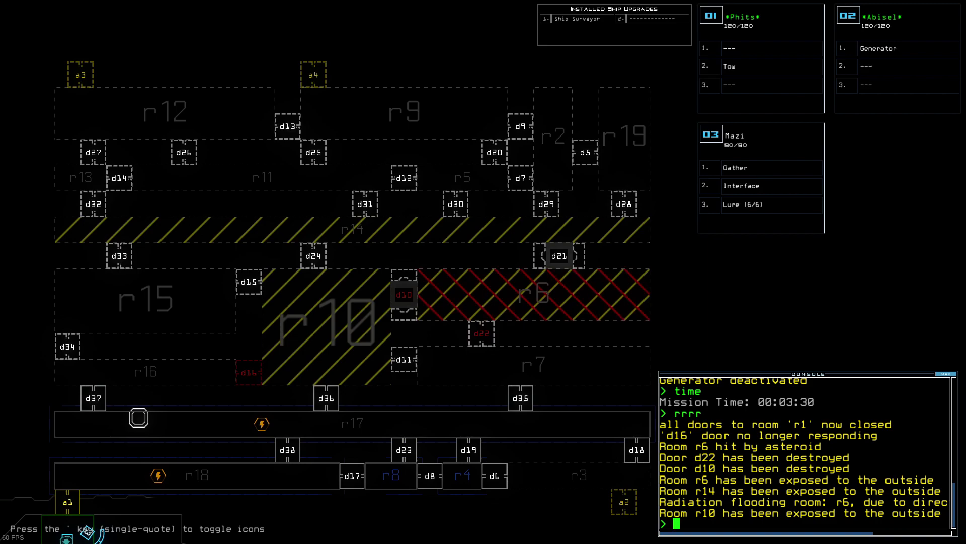
type("time")
key("Return")
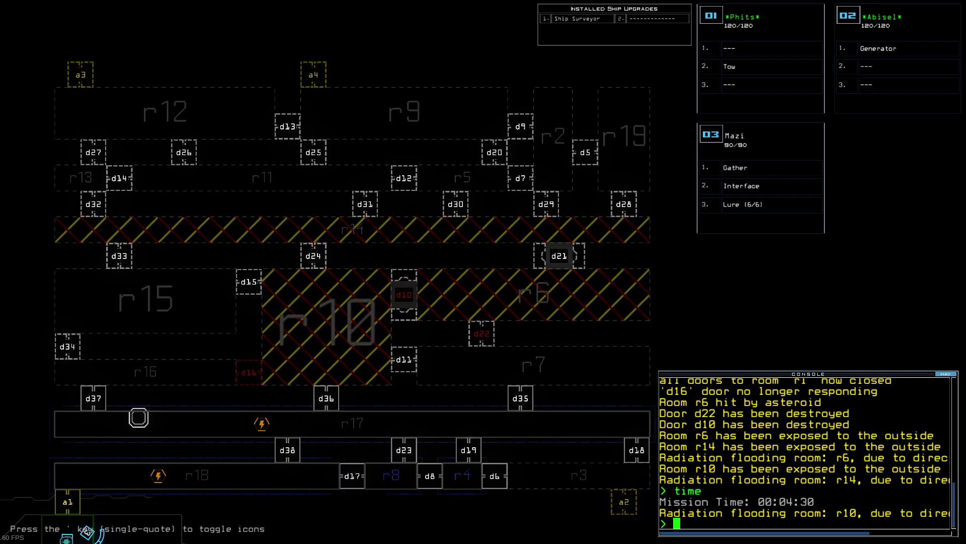
- Reopen all doors to r1 and have drone 02 activate the generator
key("2")
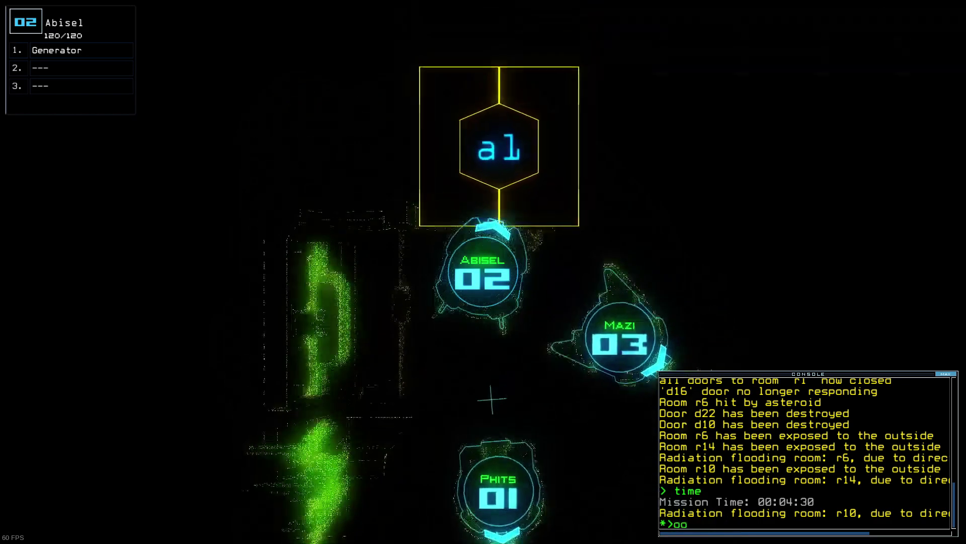
key("Tab")
key("Return")
key("Tab")
key("Page_Up")
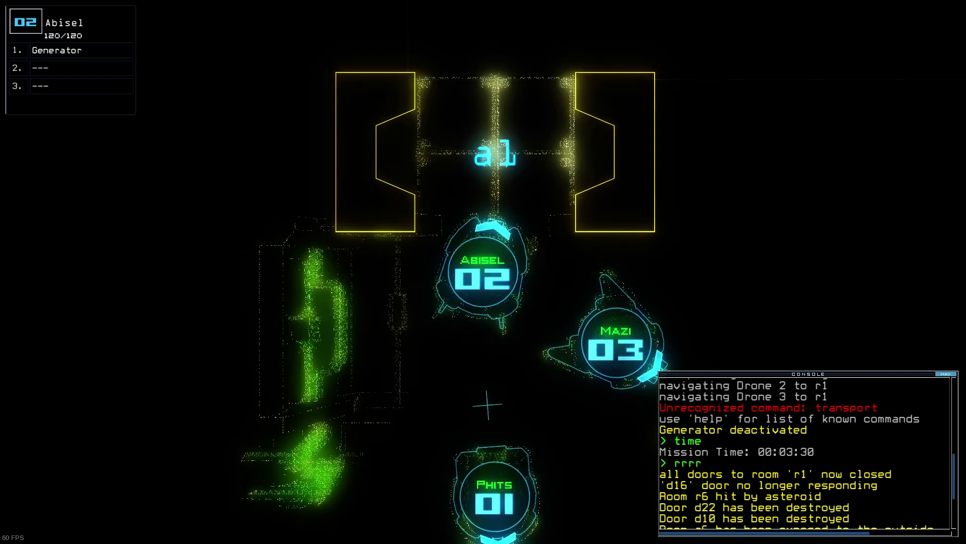
key("Tab")
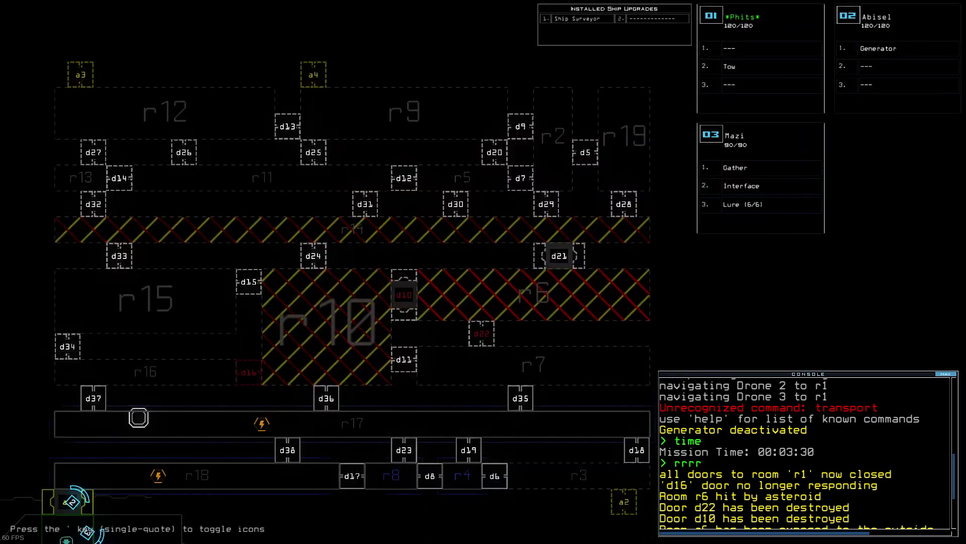
key("Tab")
type("time")
key("Return")
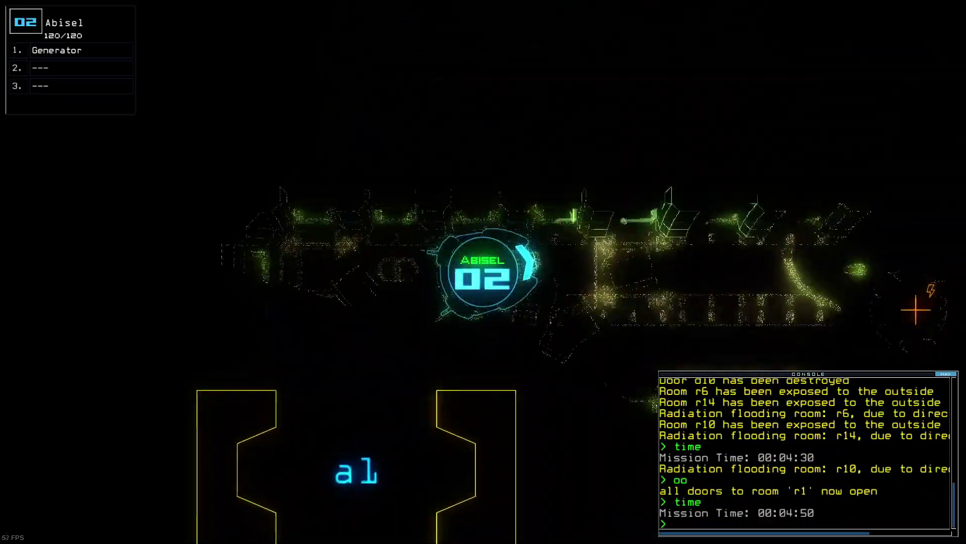
key("Right")
type("g")
key("Return")
- Drive drone 03 through door d38 and close the door behind it
key("3")
key("Up")
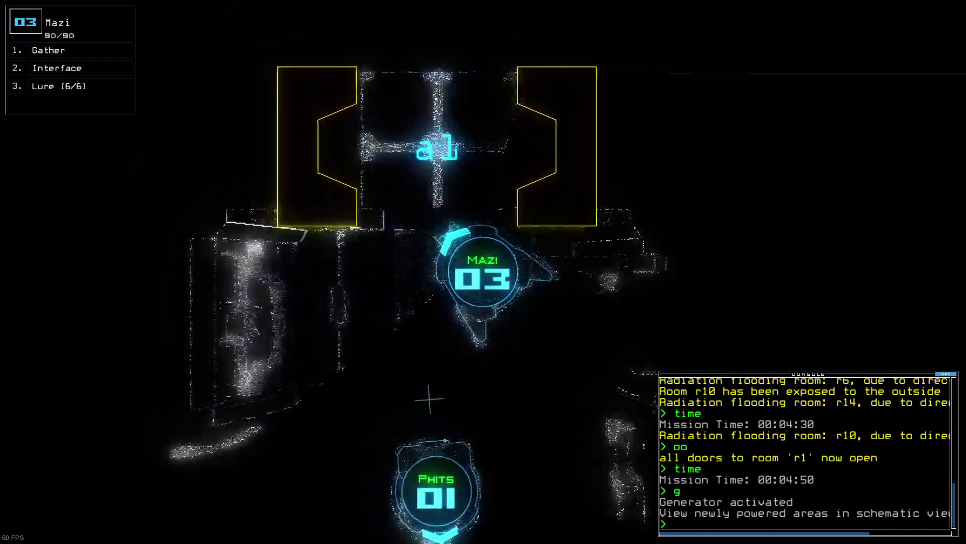
key("Right")
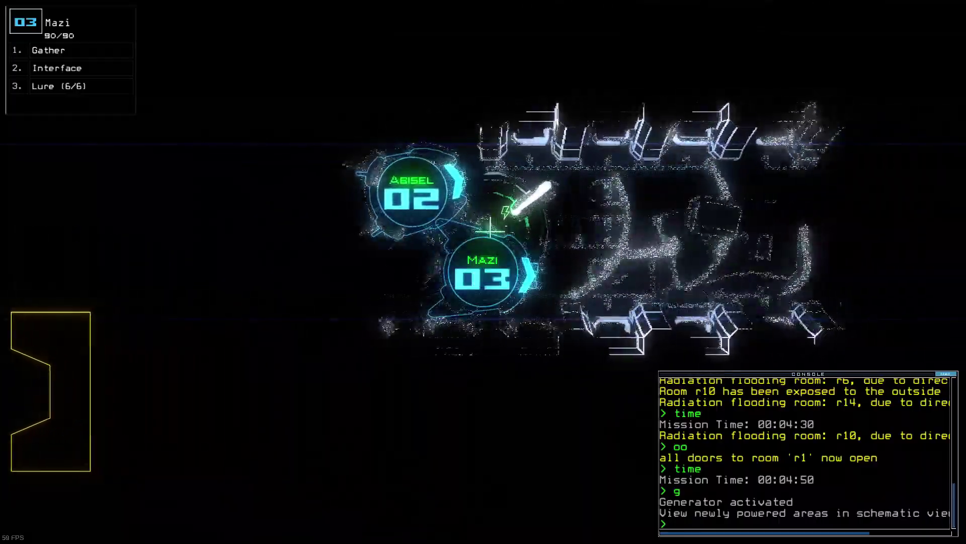
key("Tab")
key("Tab")
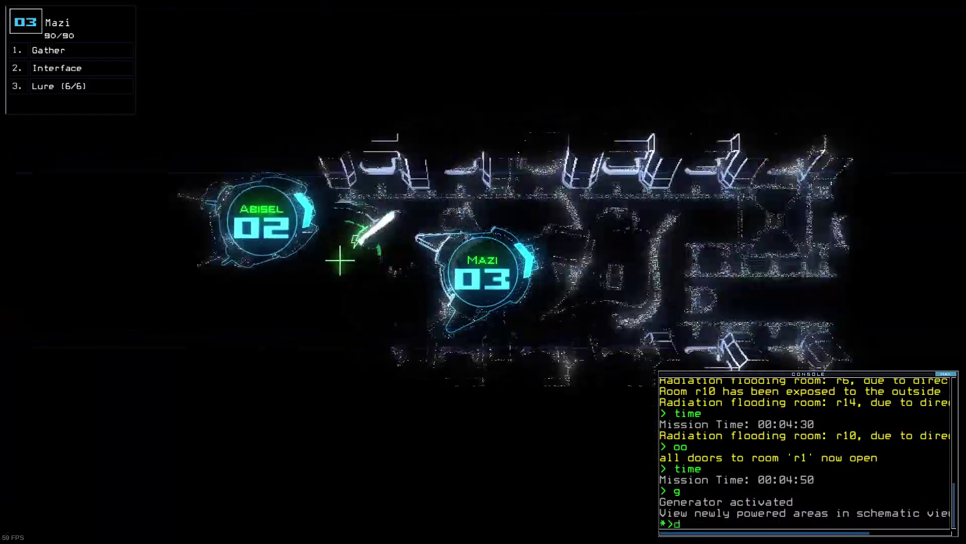
type("d38")
key("Return")
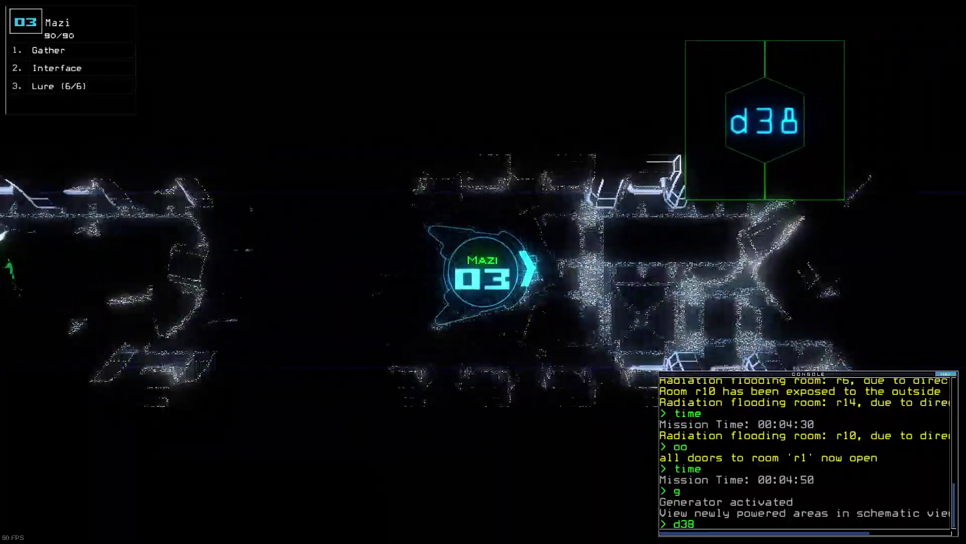
key("Up")
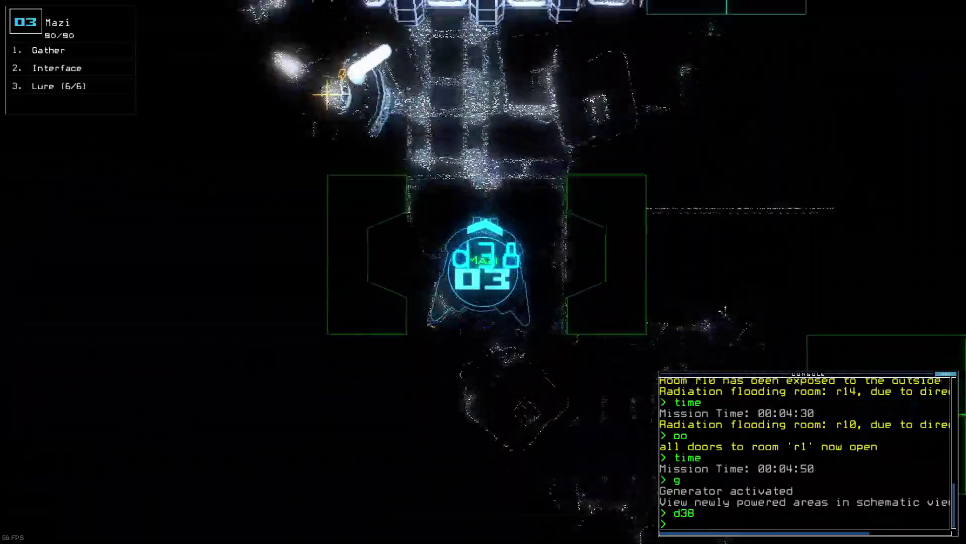
type("cccc")
key("Return")
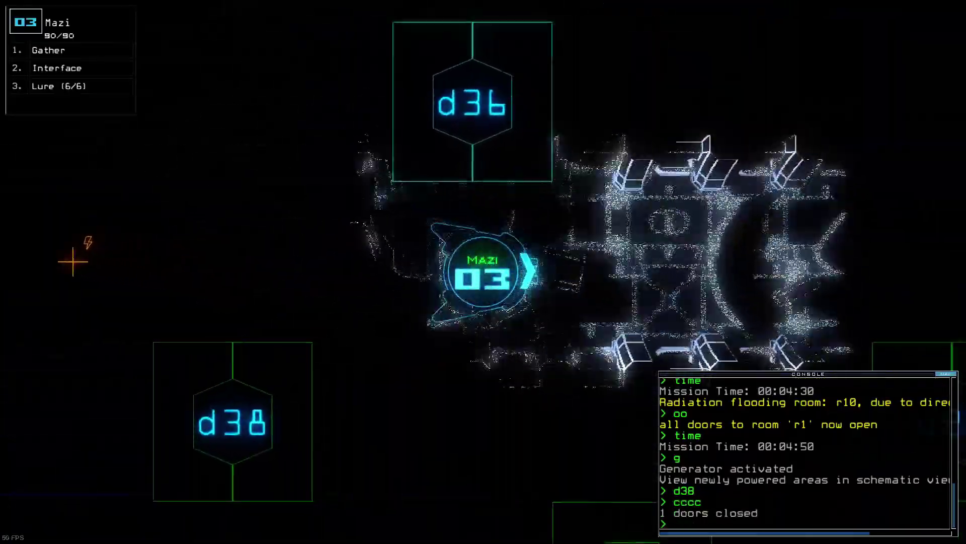
type("lure")
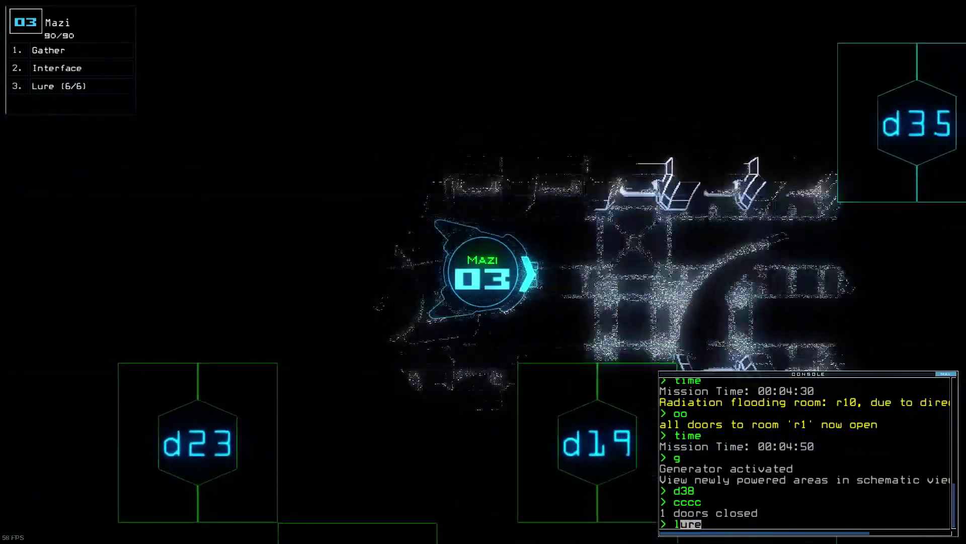
- Drop a lure near d19 with Mazi, open d6, then close the doors around Mazi
key("Tab")
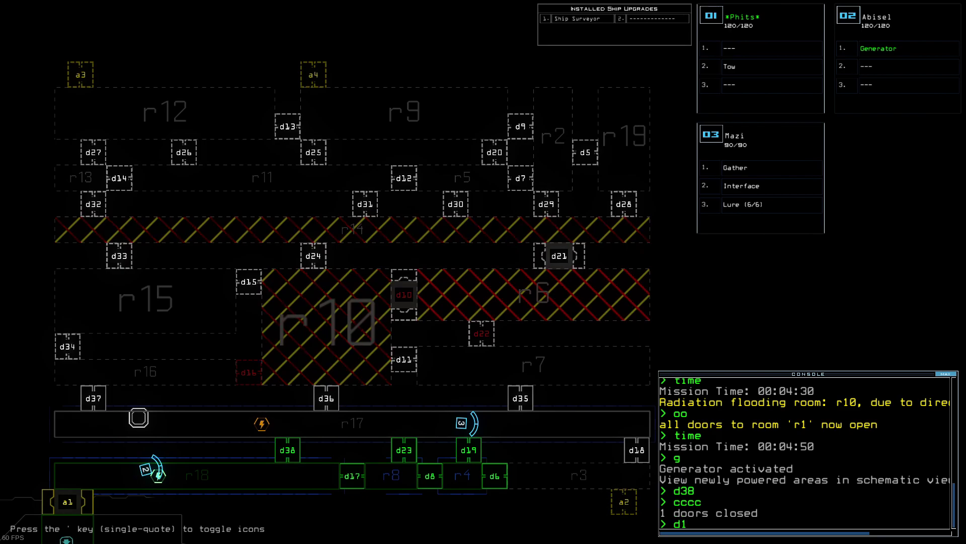
key("Tab")
key("Return")
type("lure")
key("Return")
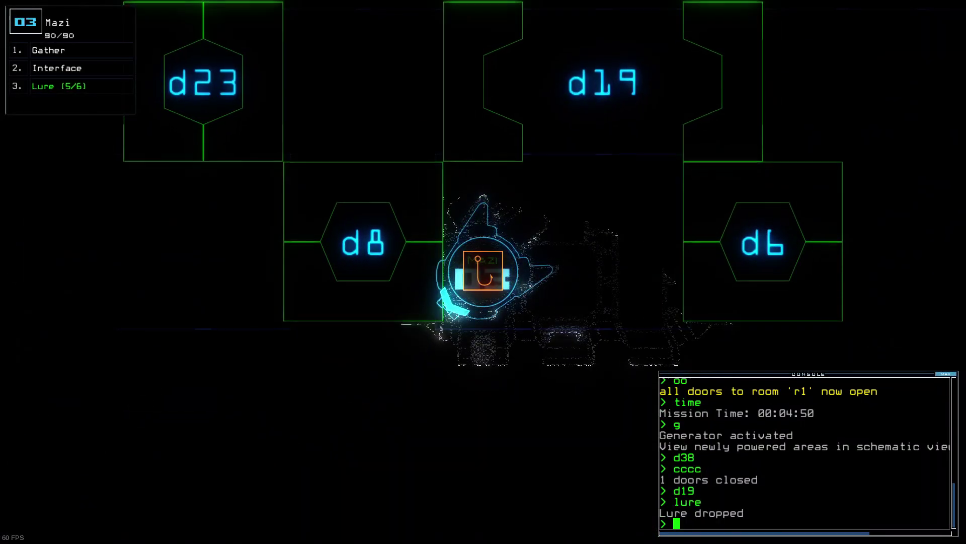
key("Up")
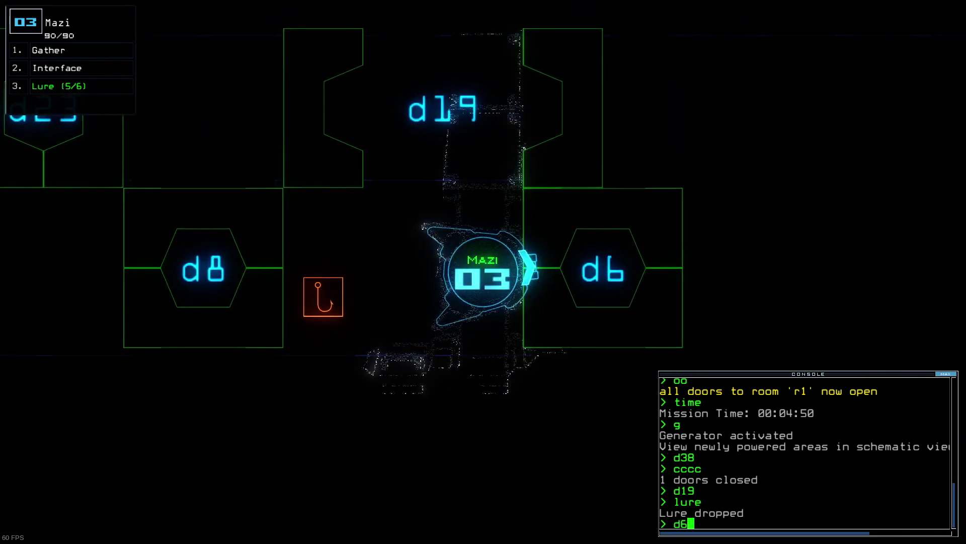
key("Tab")
key("Tab")
key("Return")
type("cccc")
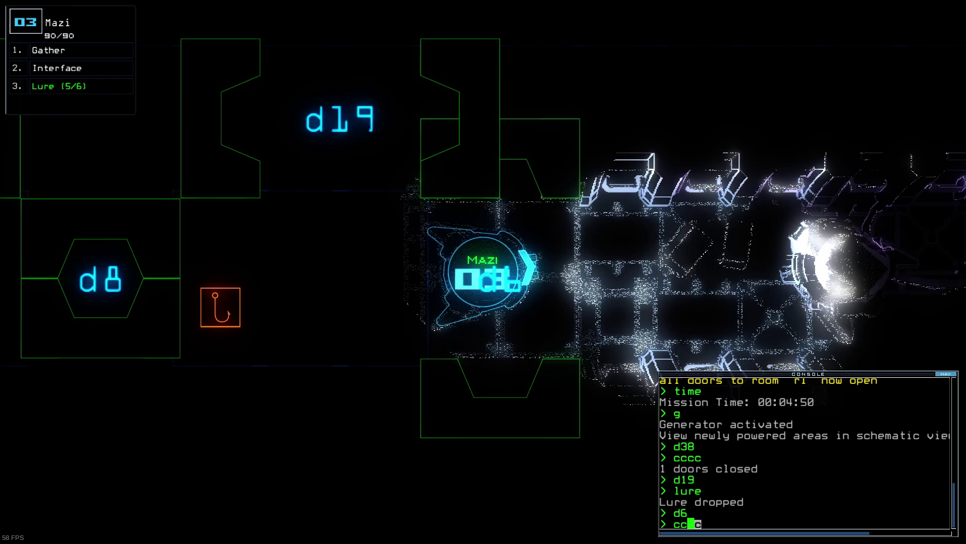
key("Left")
key("Up")
type("c")
key("Return")
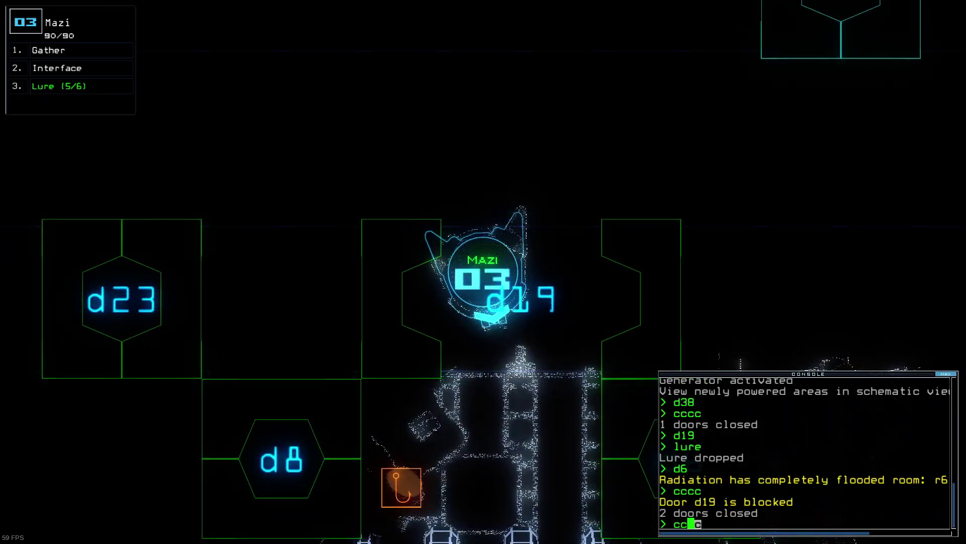
- Pick up Mazi's dropped lure and open door d6 again
key("Down")
type("pickup")
key("Return")
key("Up")
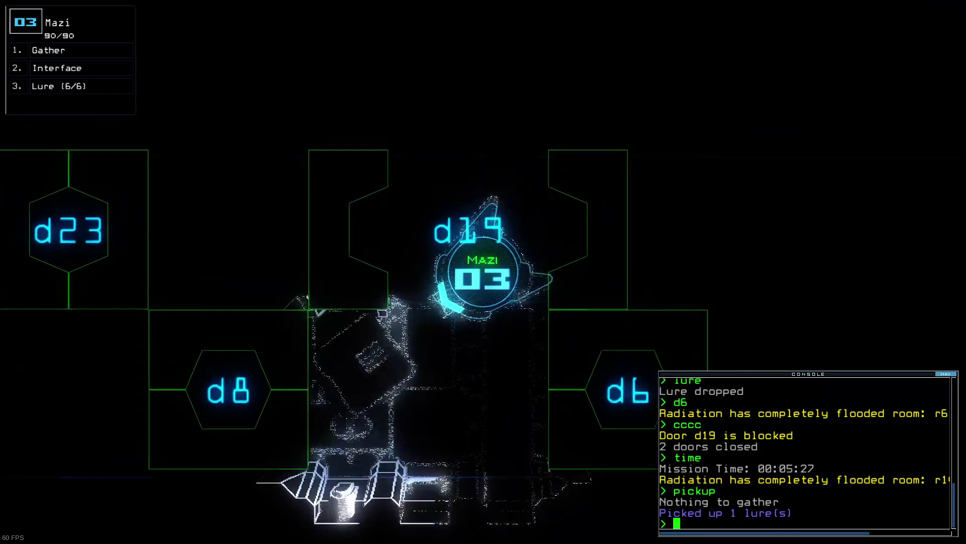
key("Up")
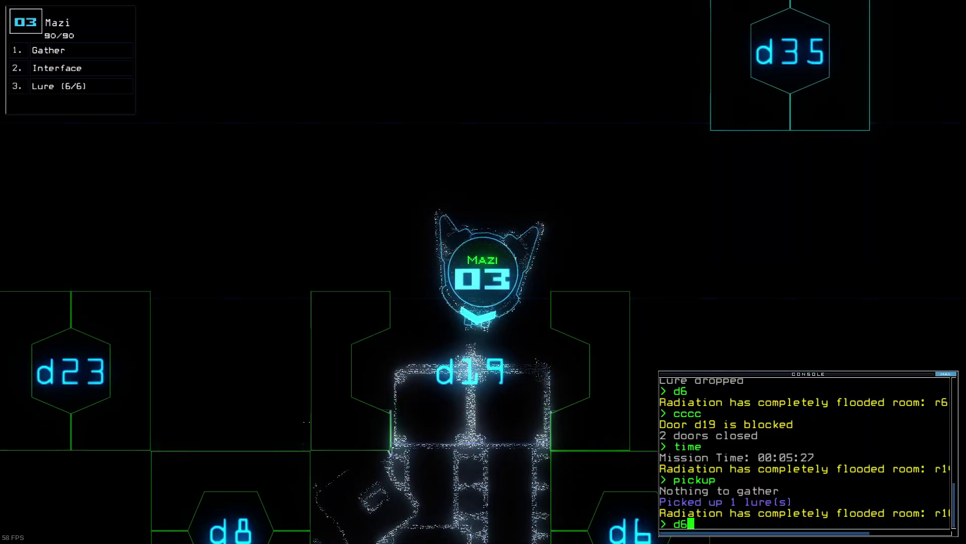
key("Return")
type("time")
- Close the doors around Mazi, then open d38 and send the drones toward r1
key("Return")
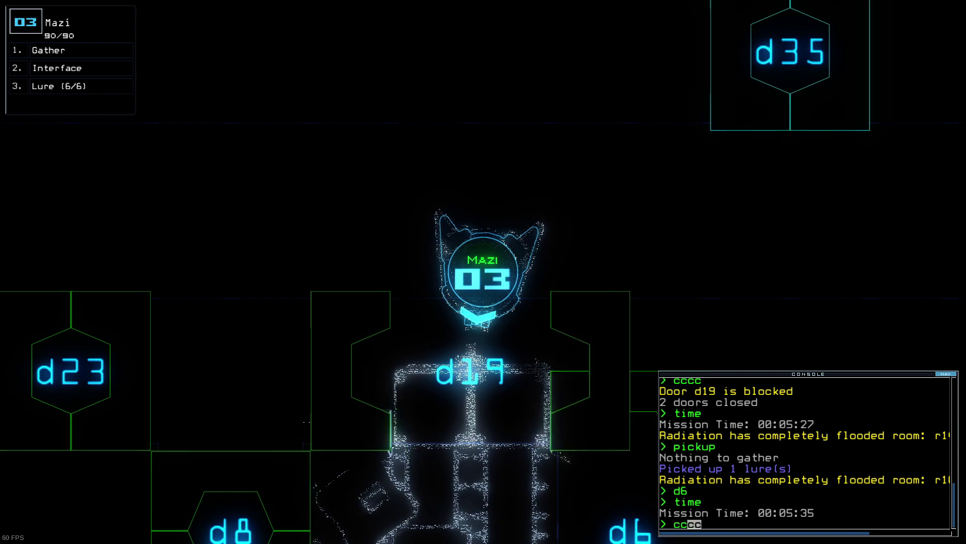
key("Return")
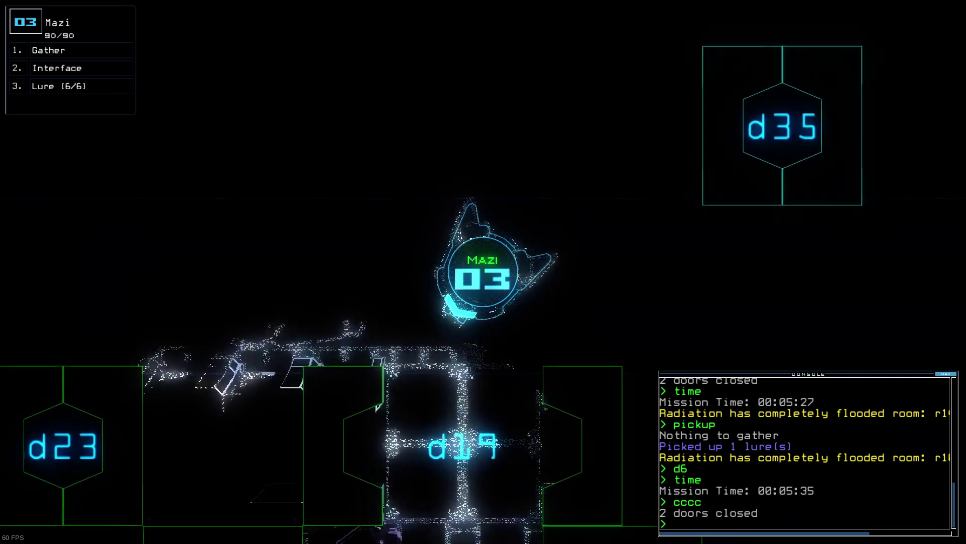
type("cccc")
key("Return")
type("time")
key("Return")
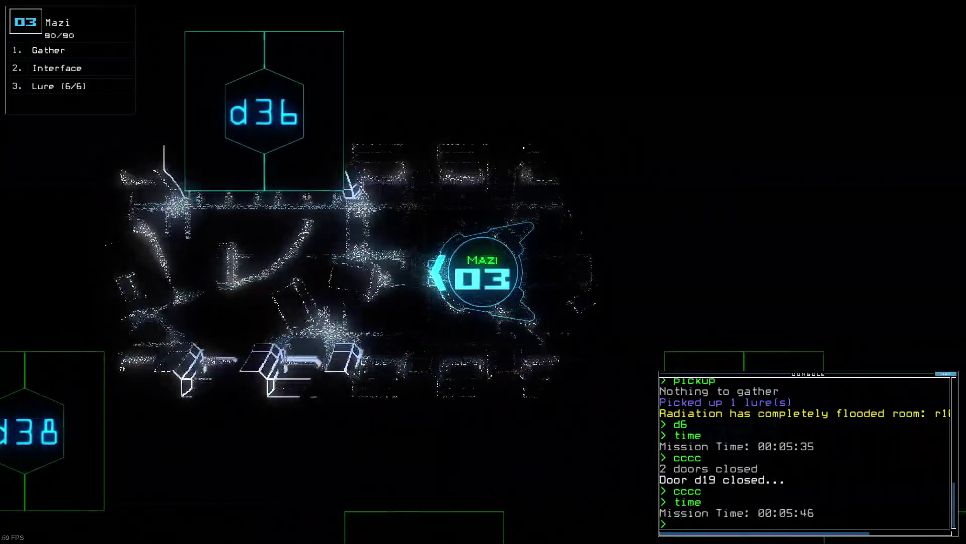
type("d38")
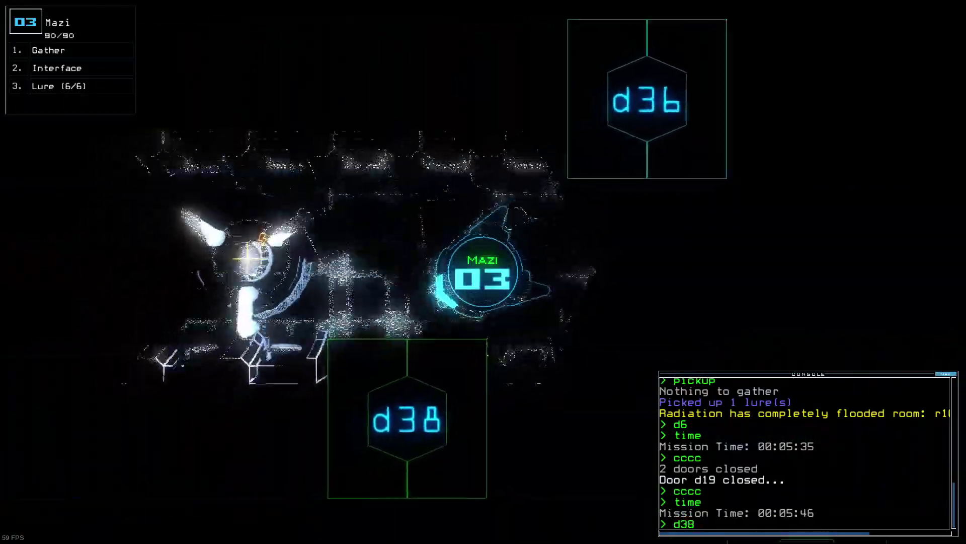
key("Page_Up")
type("8")
key("Return")
- Cycle through drones 1, 3 and 2, checking the clock and map as the generator shuts off
key("1")
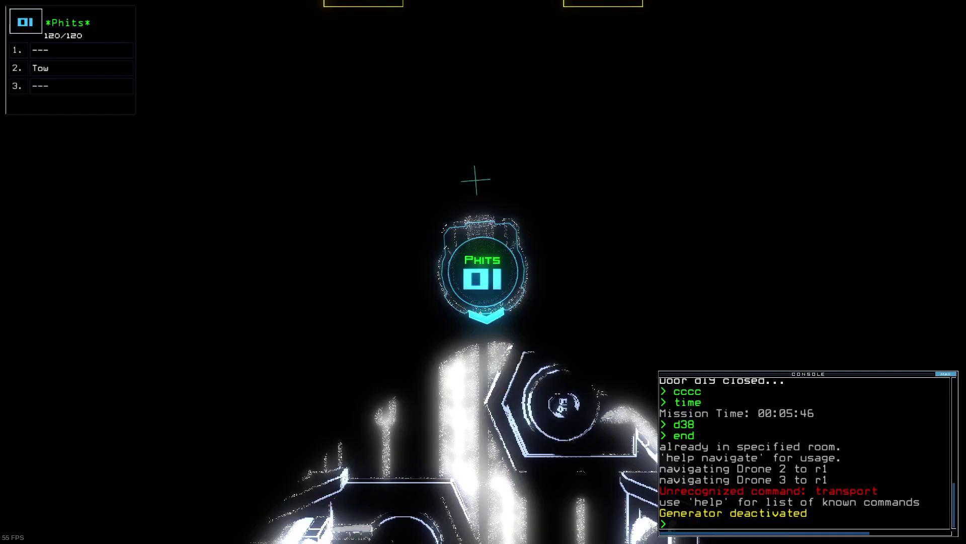
key("3")
key("2")
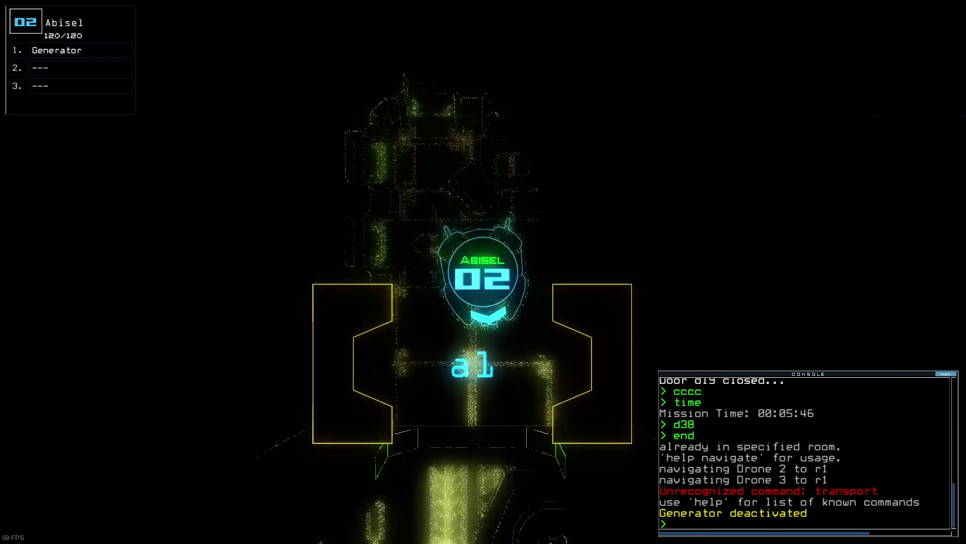
type("time")
key("Return")
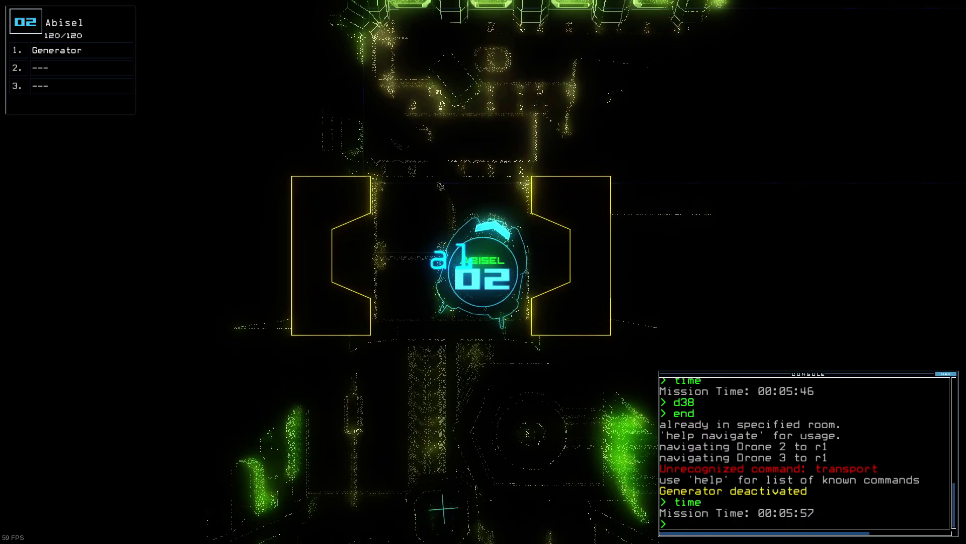
type("ime")
key("Return")
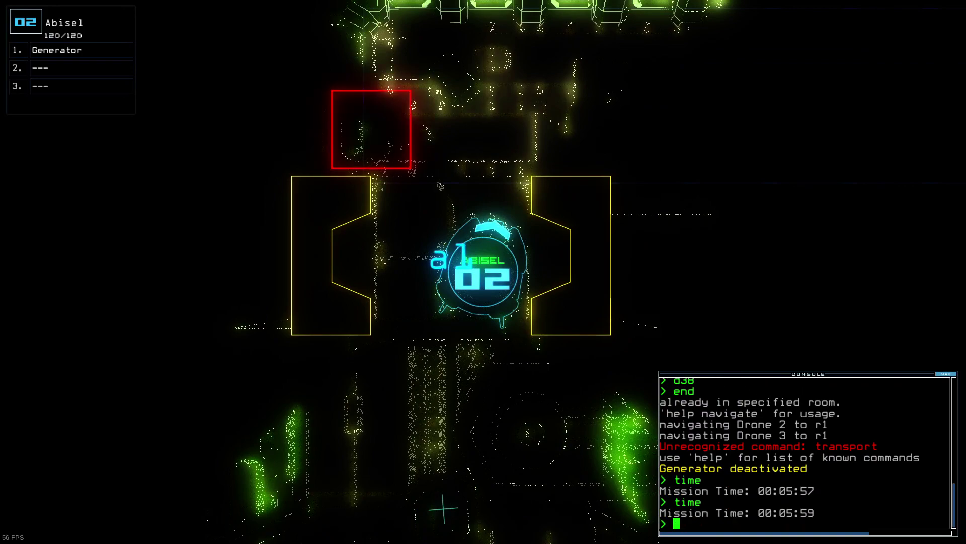
key("Tab")
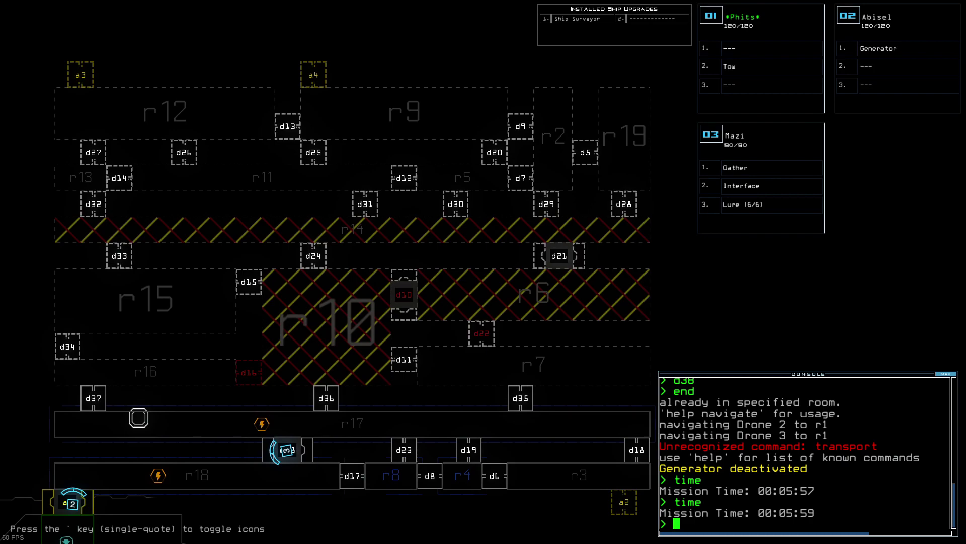
key("Tab")
key("Tab")
key("Tab")
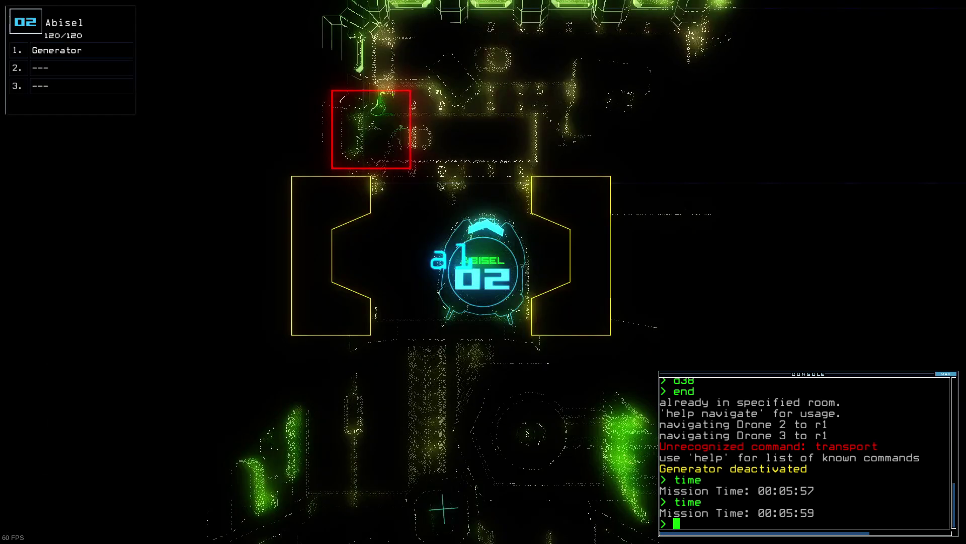
key("Tab")
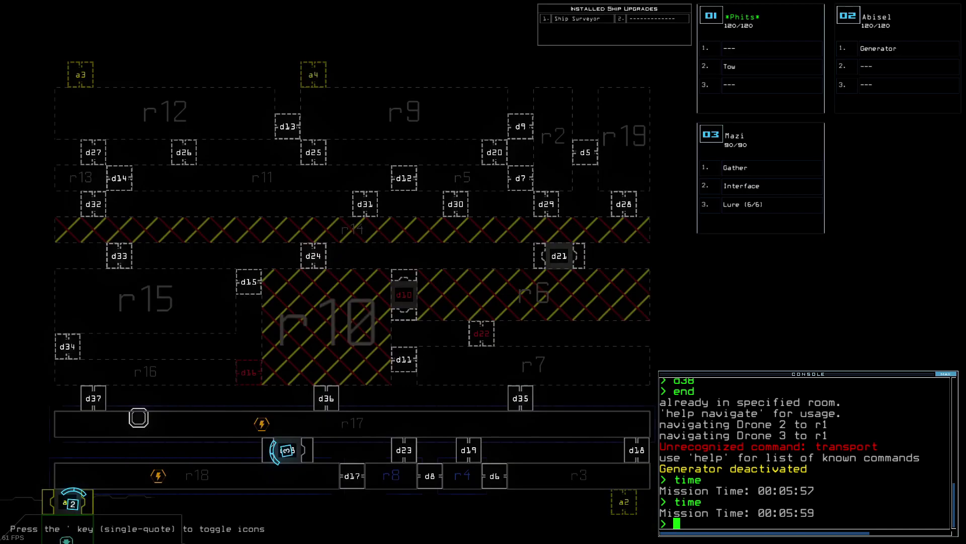
key("Tab")
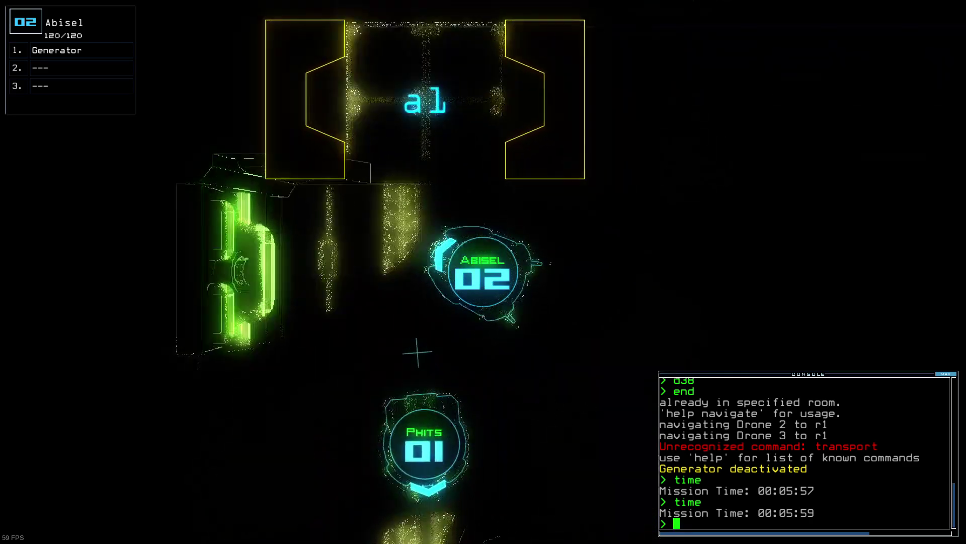
key("3")
key("Tab")
key("Tab")
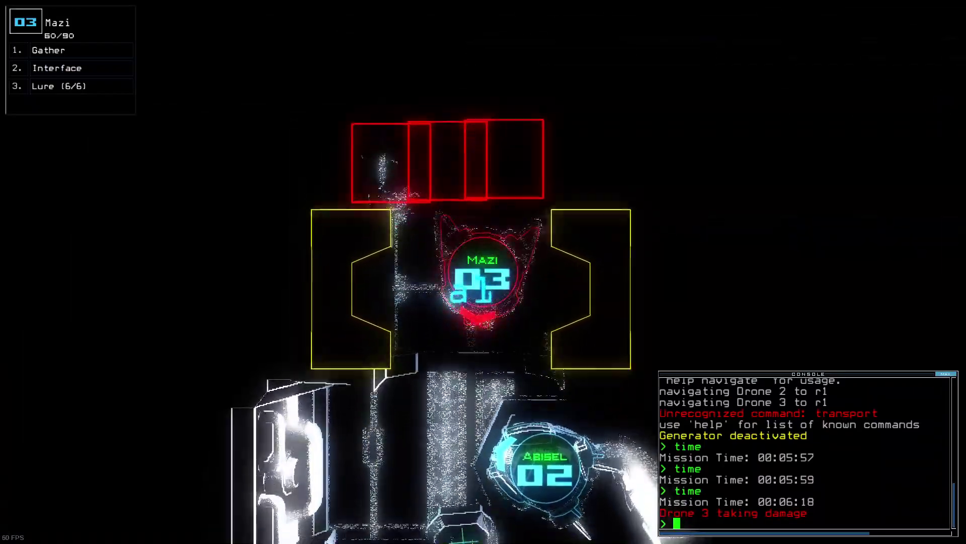
type("rrrr")
- Seal the doors to r1, re-dock at airlock a2, and focus on room r18
key("Return")
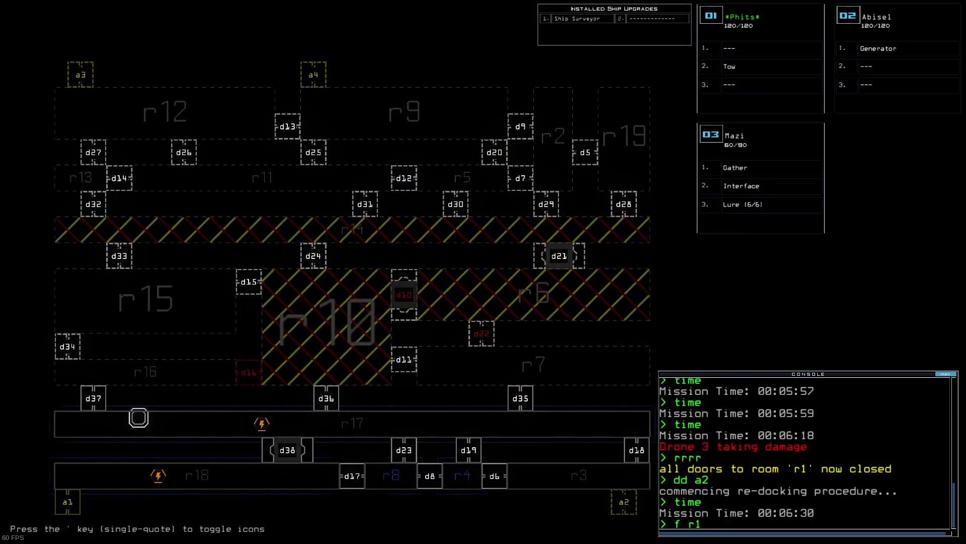
type("8")
key("Return")
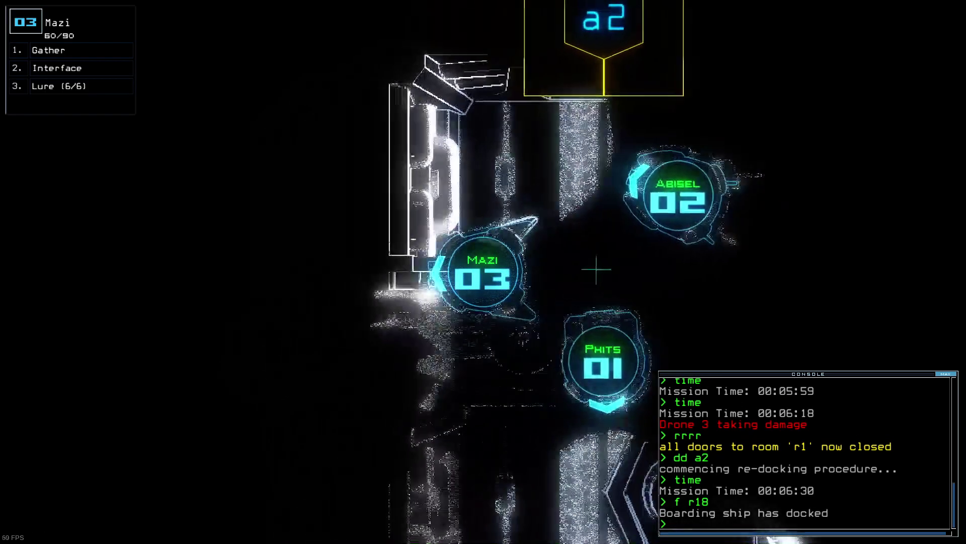
type("2")
type("oo")
key("Tab")
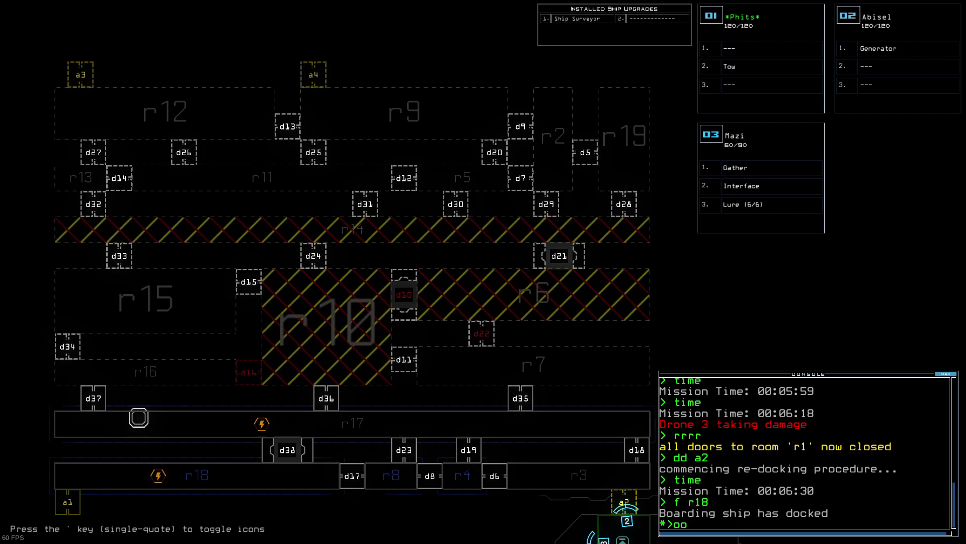
key("Tab")
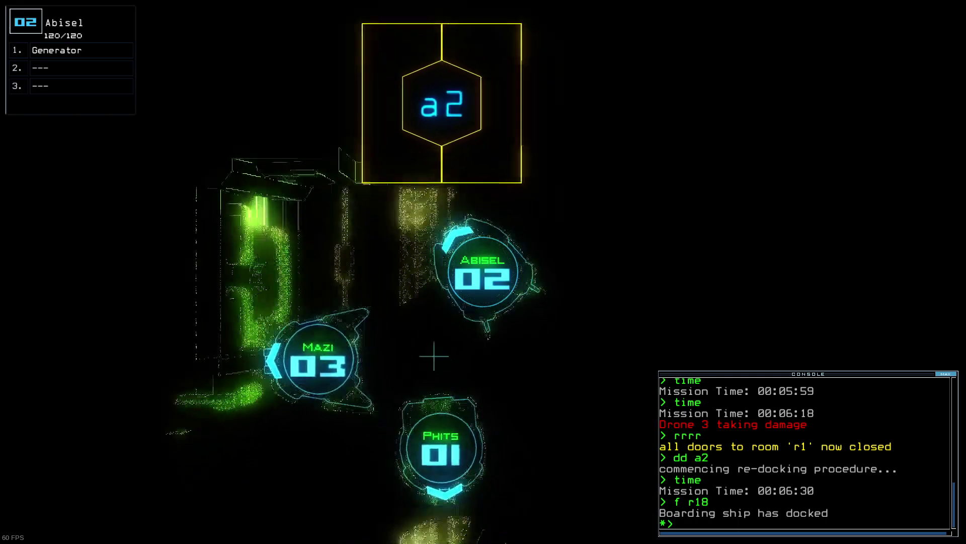
type("lure")
- Select Mazi and drop a lure, leaving 5 of 6
key("Return")
key("Tab")
key("3")
key("Tab")
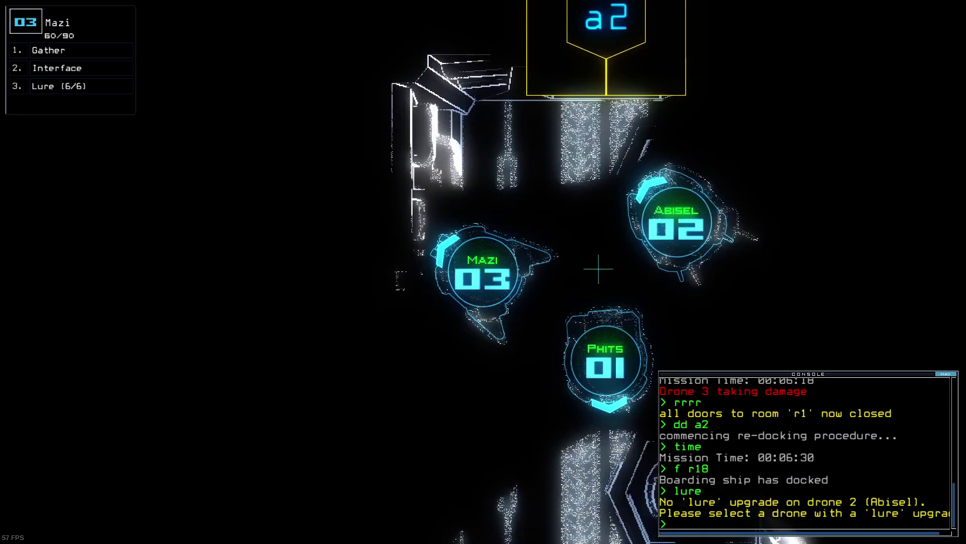
type("lure")
key("Return")
key("Tab")
key("Tab")
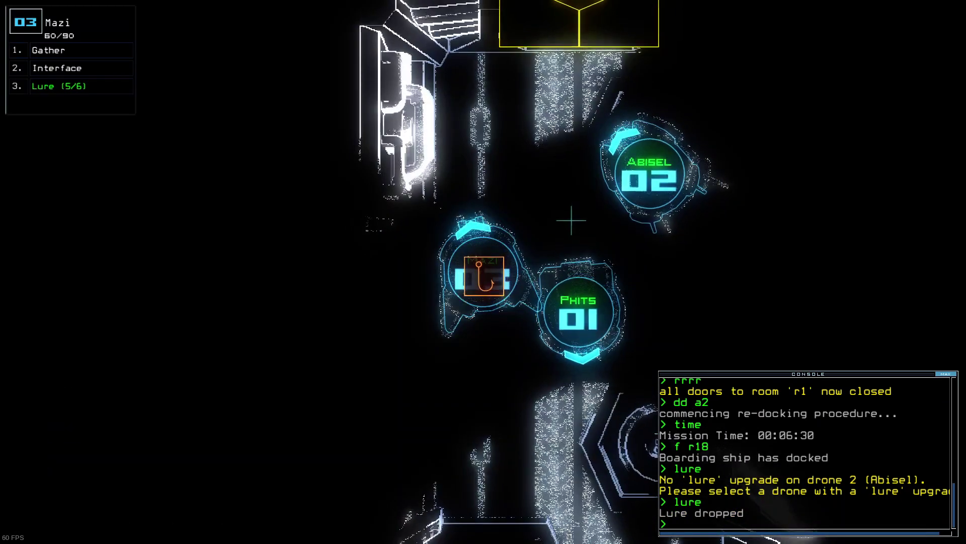
type("oo")
- Reopen all doors to r1 and drive Mazi north, then left along the corridor
key("Tab")
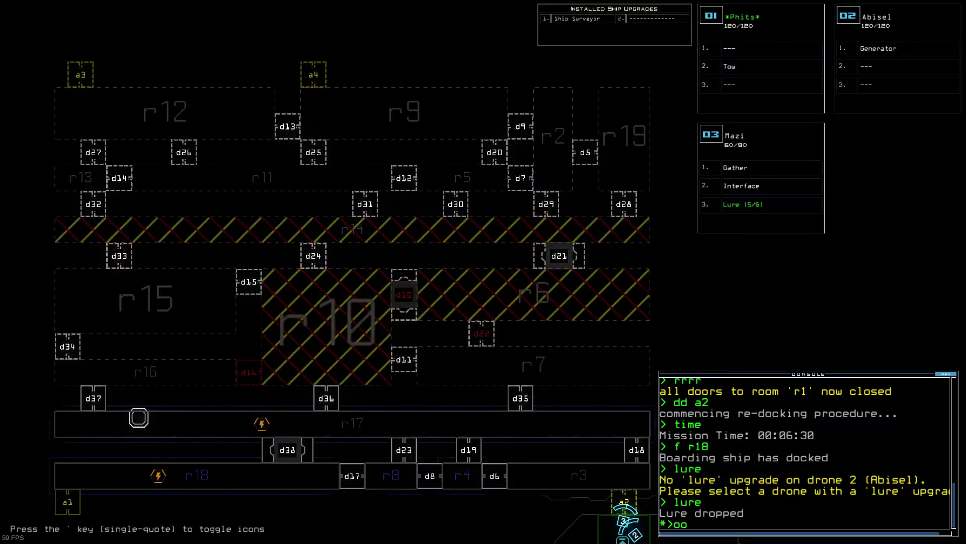
key("Tab")
key("Return")
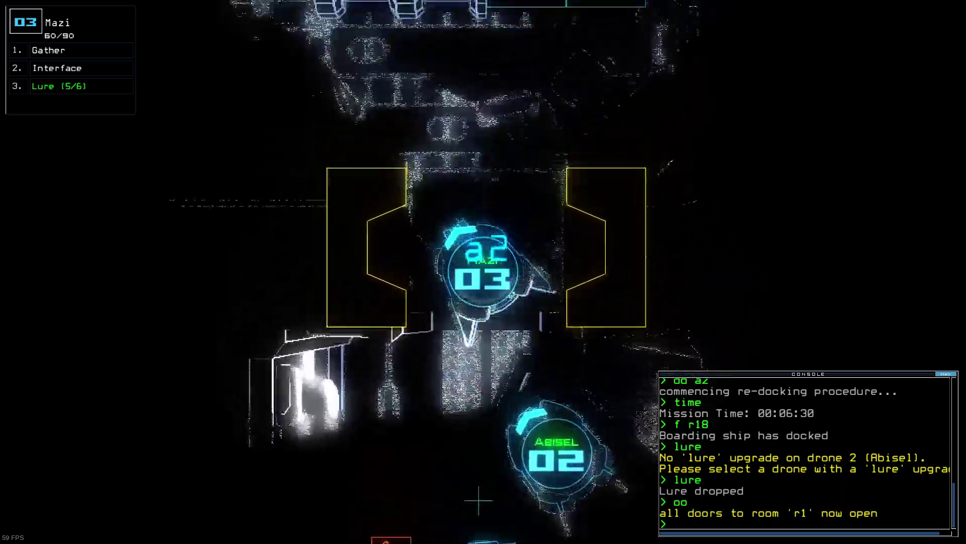
key("Up")
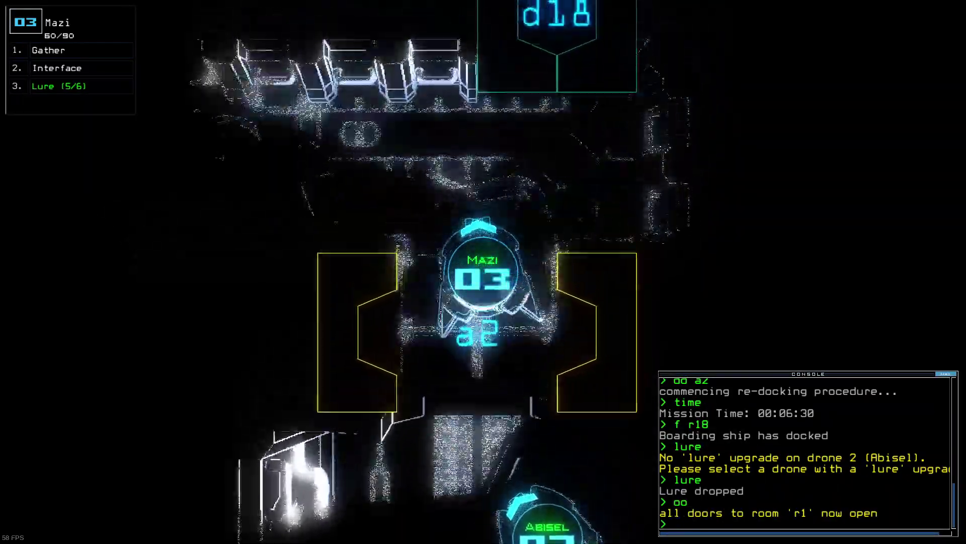
key("Left")
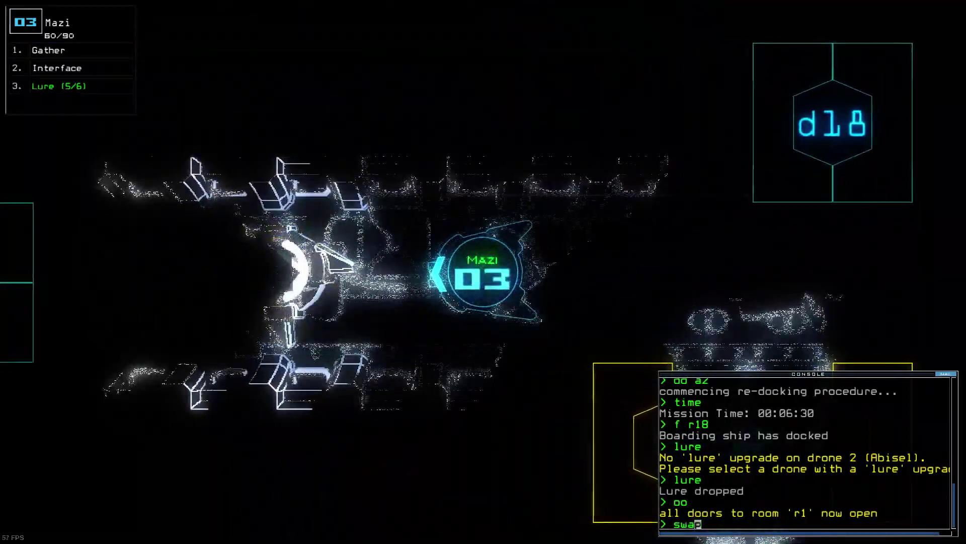
type("swap")
- Dismiss Mazi's upgrade swap window and drive Mazi toward airlock a2
key("Return")
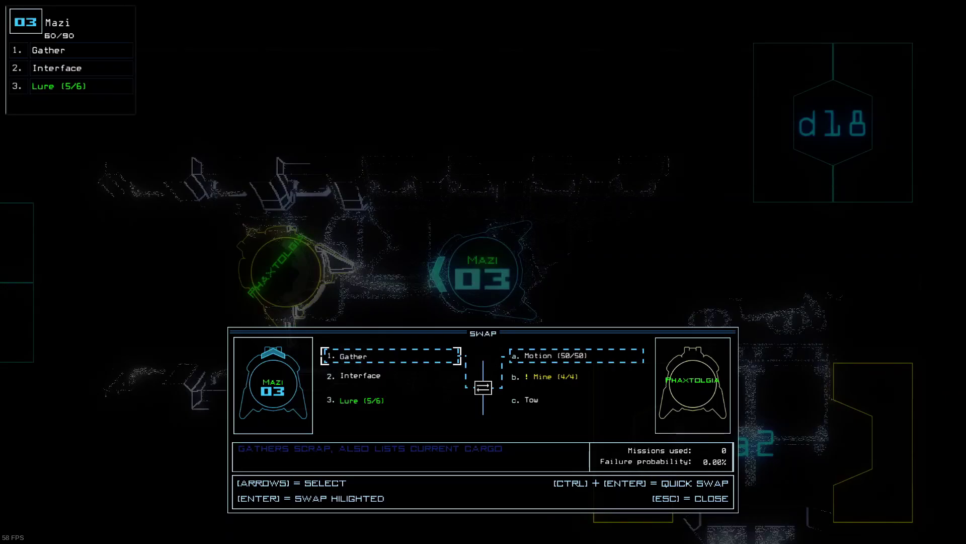
key("Escape")
key("Right")
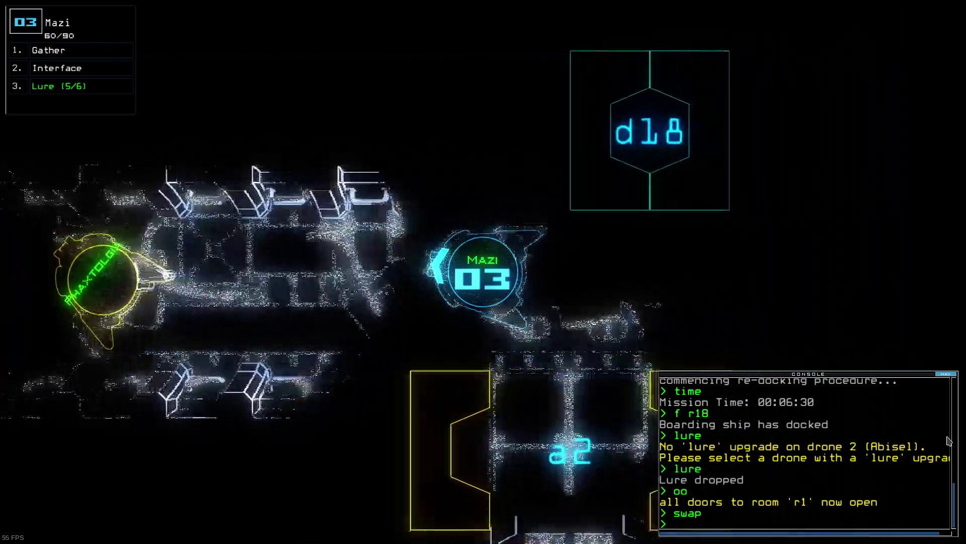
key("Down")
key("Down")
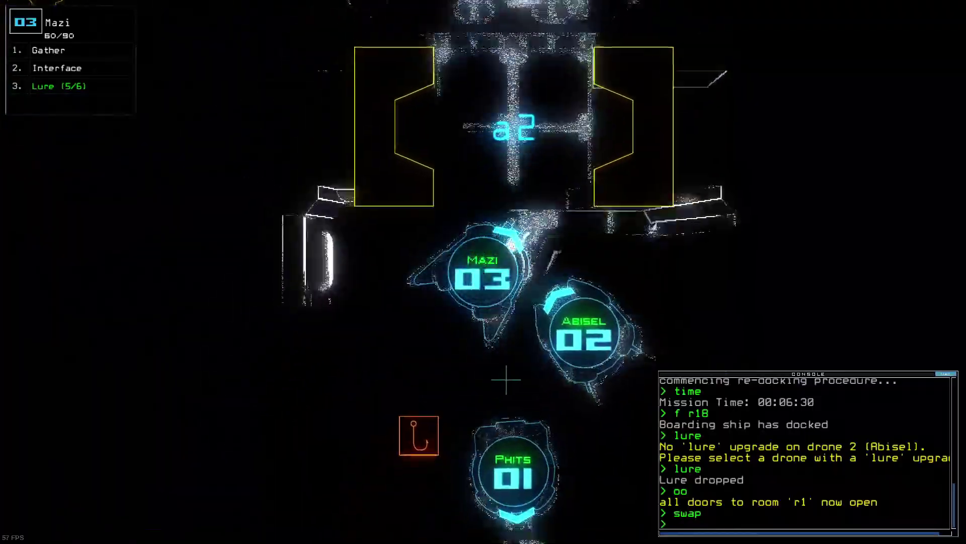
- Switch to Phits and start towing the derelict drone Phaxtolgia
key("1")
key("Up")
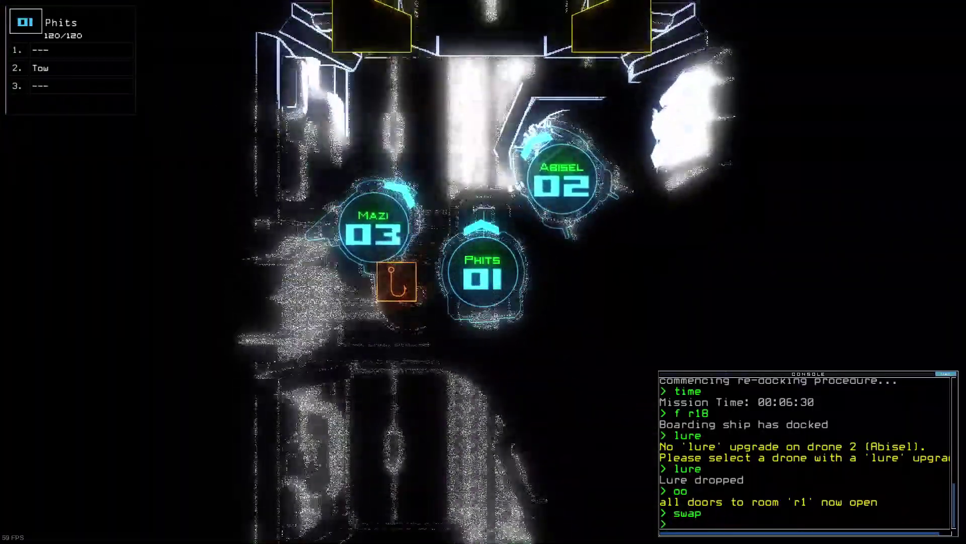
type("to")
key("Left")
type("w")
key("Return")
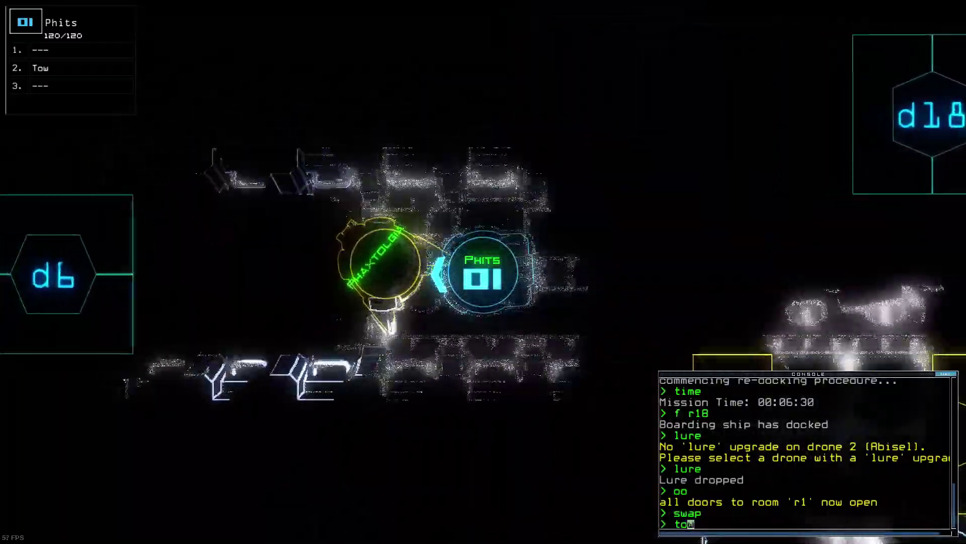
- Haul Phaxtolgia into the docking bay, release it, and close all doors to r1
key("Right")
type("time")
key("Return")
key("Down")
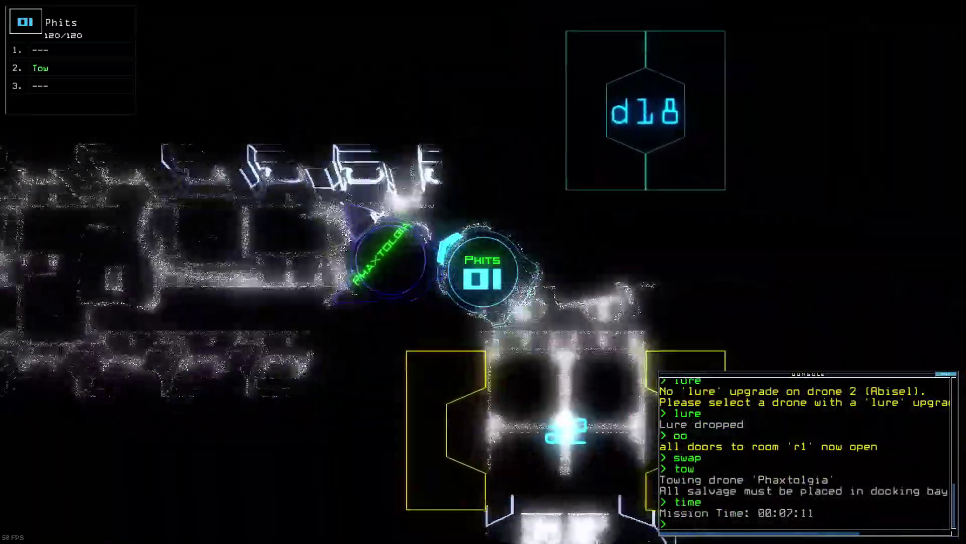
key("Down")
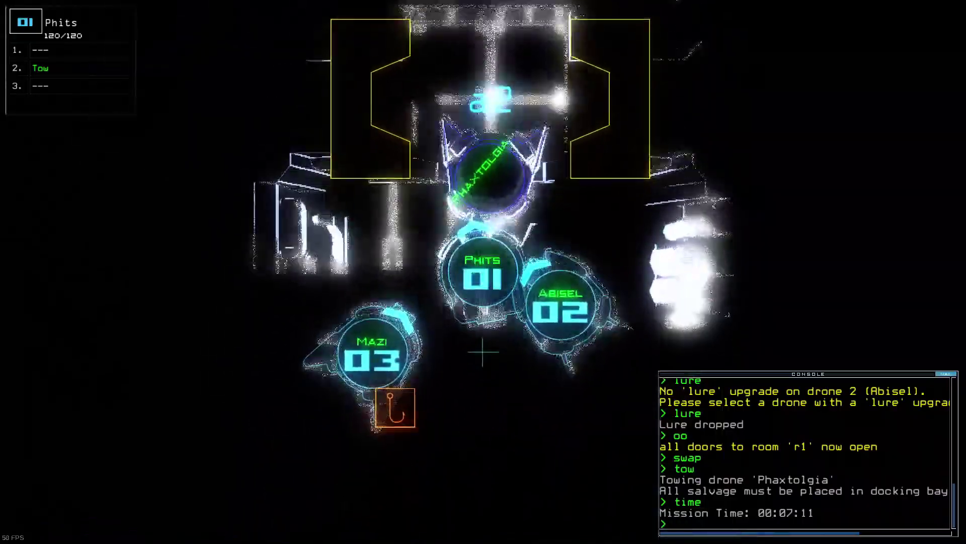
key("Down")
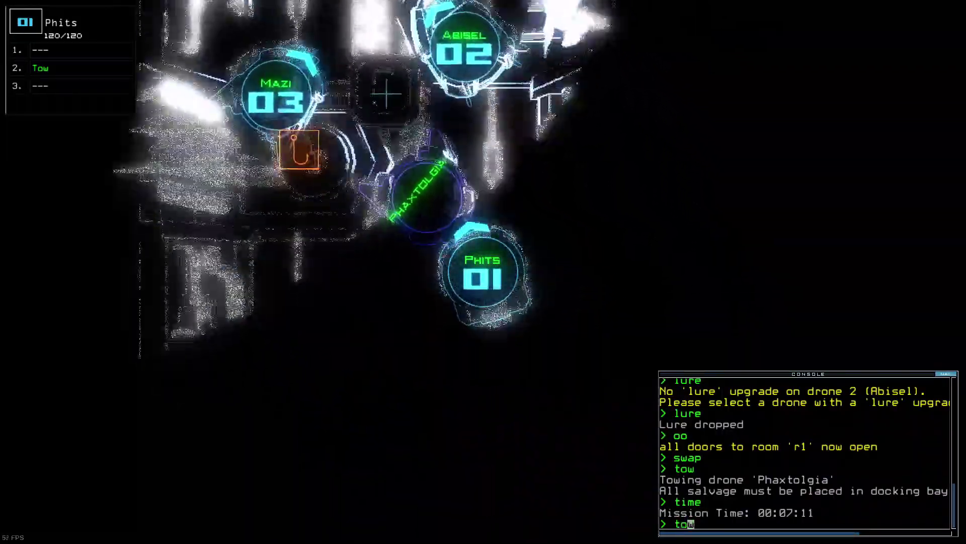
type("tow")
key("Return")
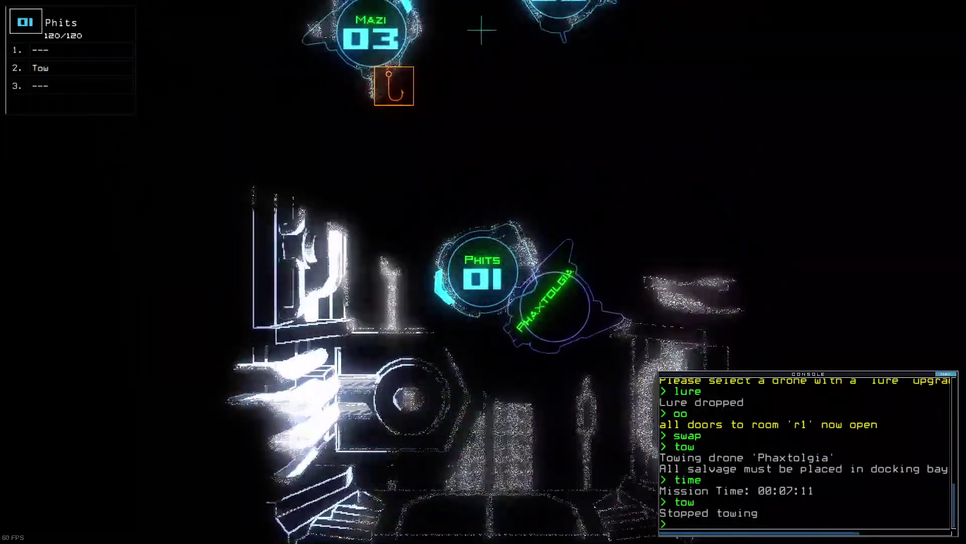
type("3")
type("rr")
key("Return")
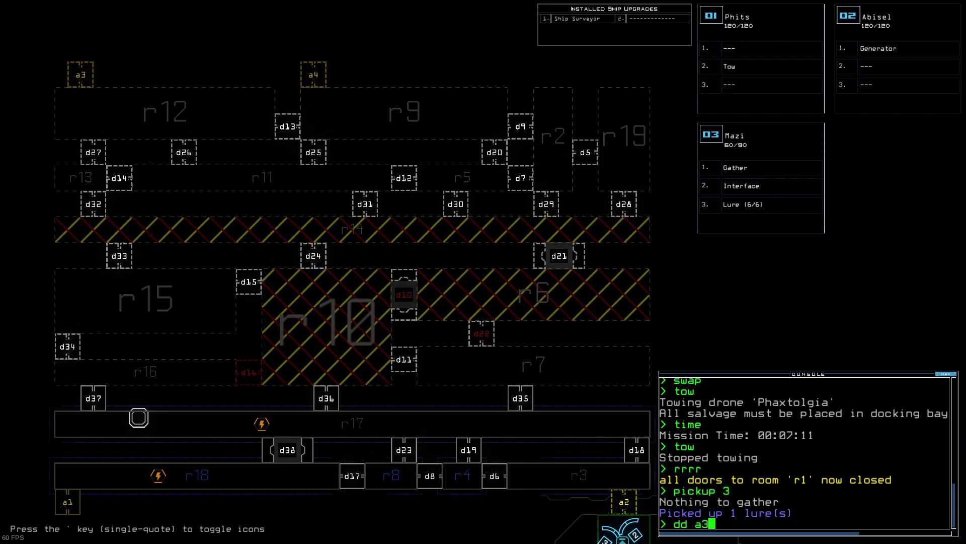
- Re-dock the boarding ship at airlock a3 and check the clock, now 7:31
key("Return")
type("time")
key("Return")
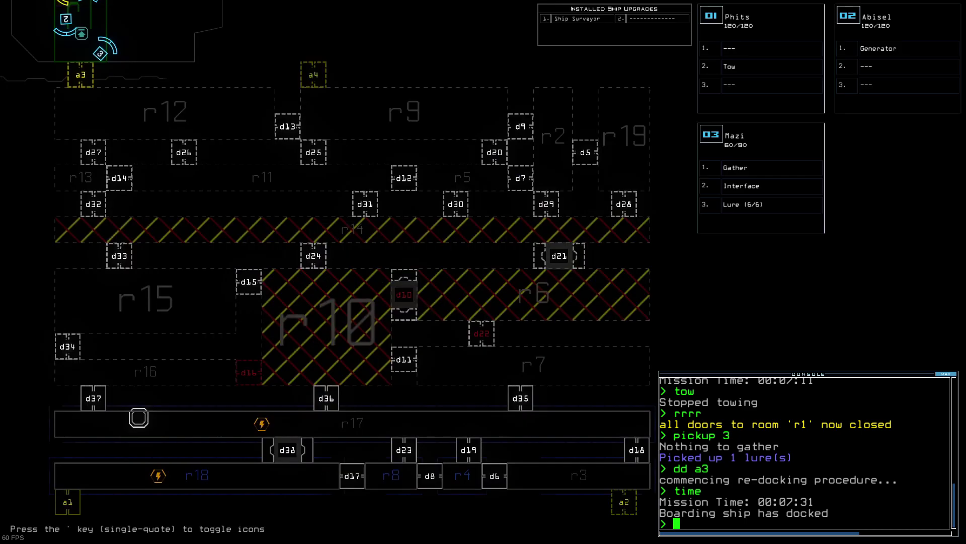
- Drop one of Mazi's lures near airlock a3 and move the console aside
key("Tab")
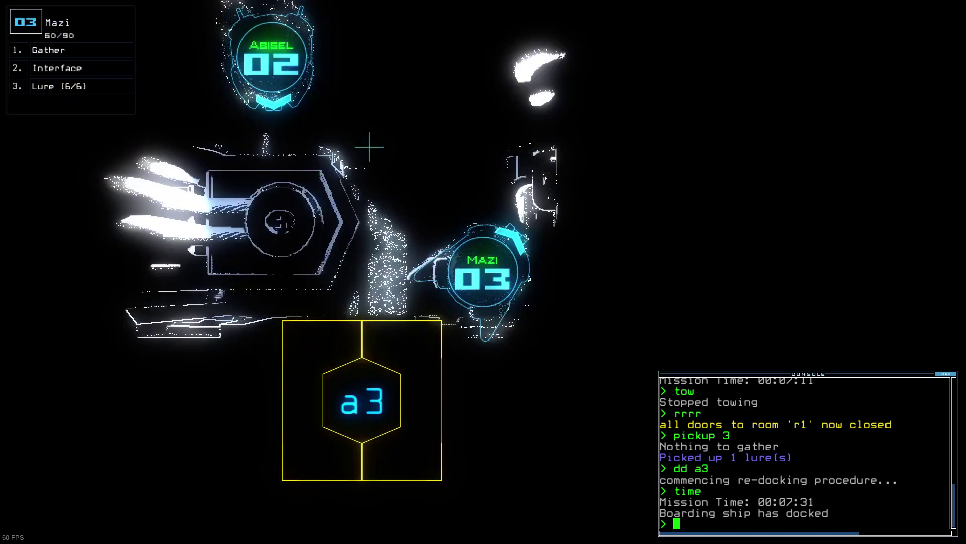
type("lure")
key("Return")
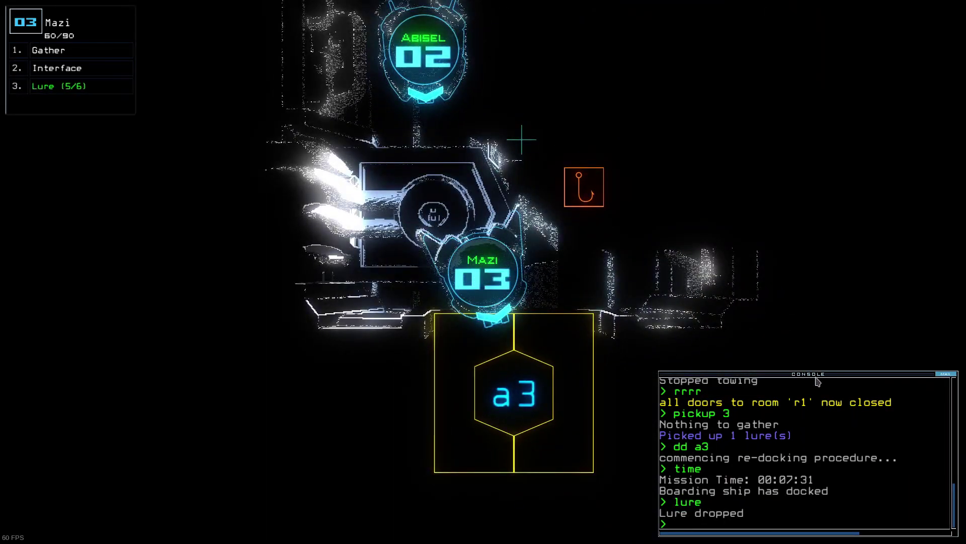
left_click_drag(816, 378, 784, 20)
type("oo")
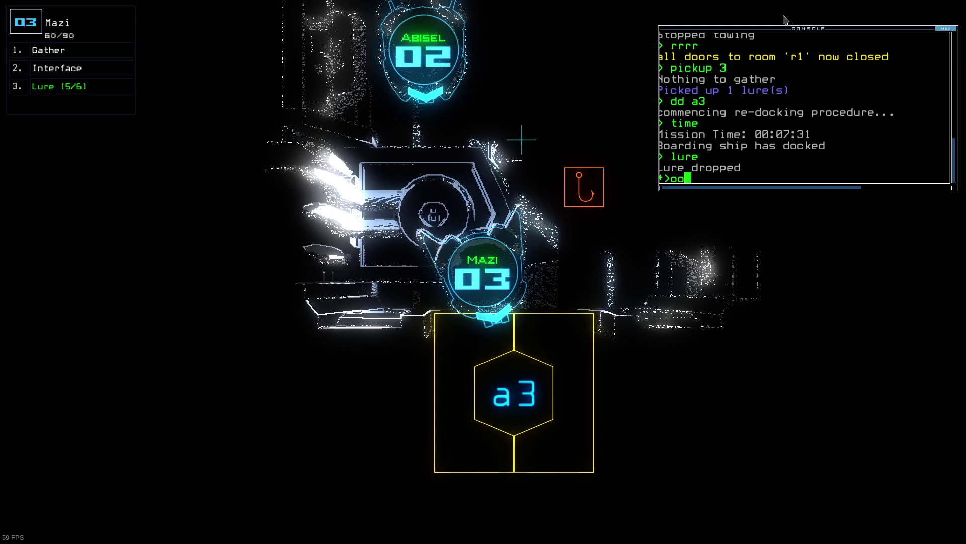
key("Tab")
key("Tab")
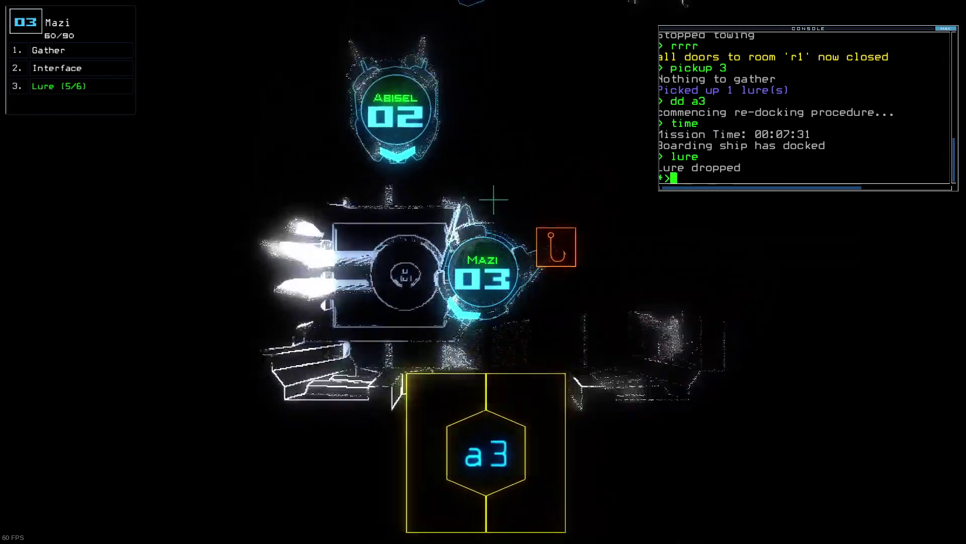
- Install the Motion upgrade on Abisel through the upgrade swap window
key("F2")
key("Return")
key("Escape")
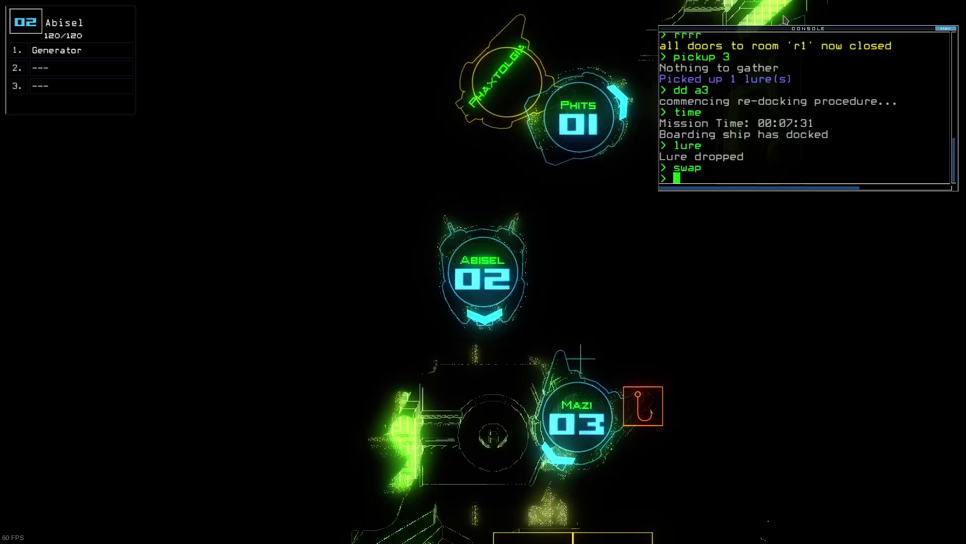
type("swap")
key("Return")
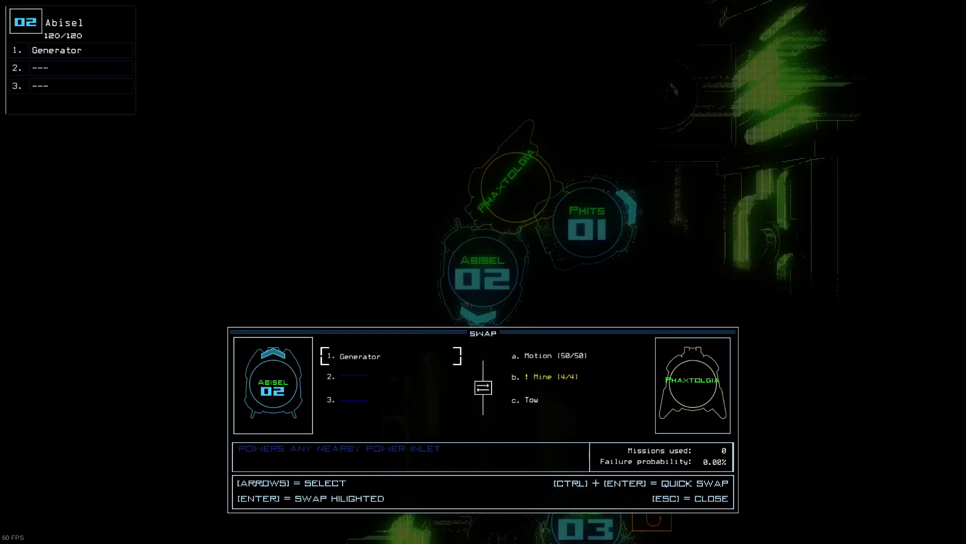
key("Return")
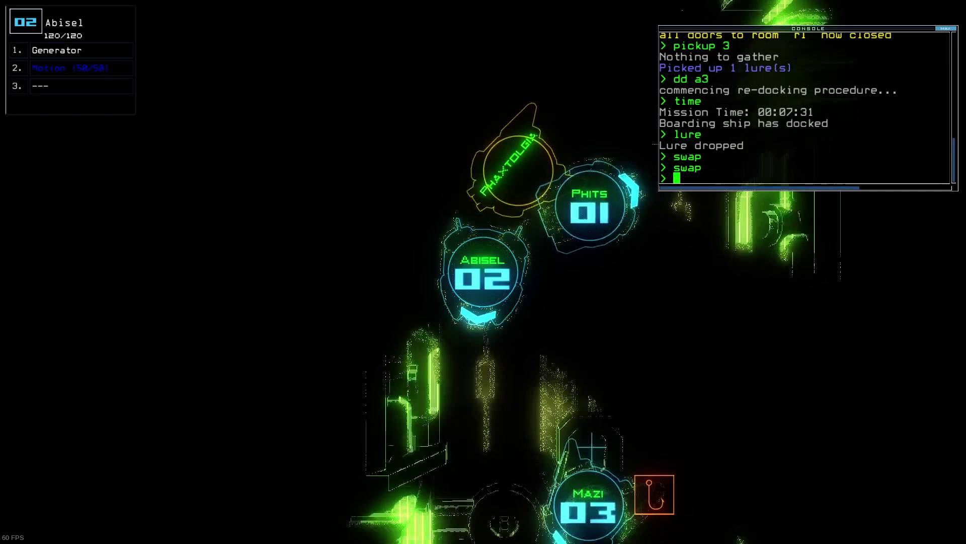
type("motion")
key("Return")
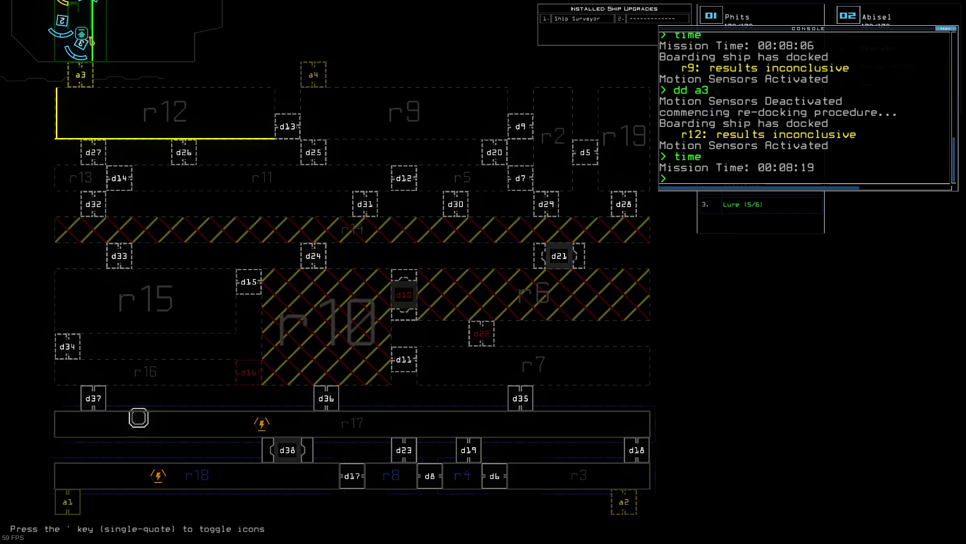
- Pick up Mazi's lure and re-drop it at a new spot, leaving 5 of 6
key("Tab")
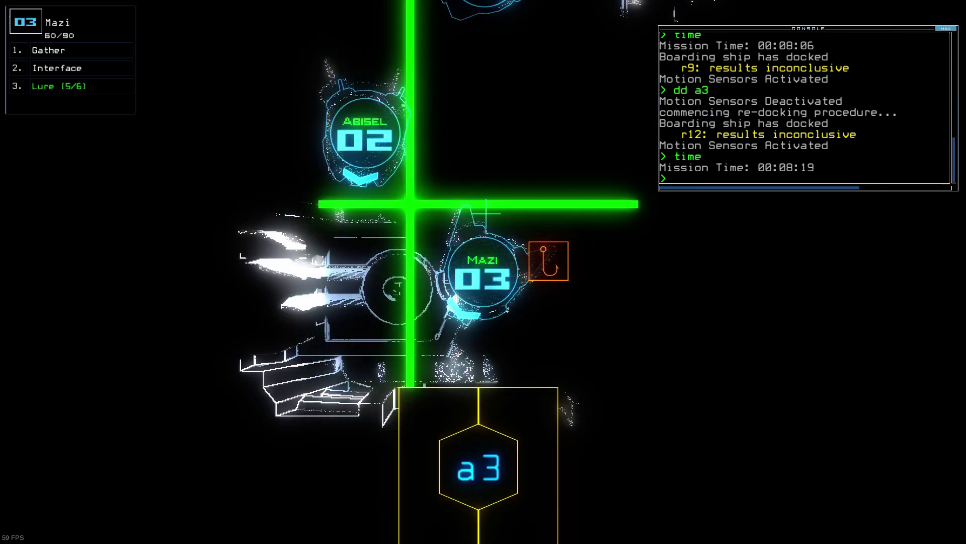
type("pickup")
key("Return")
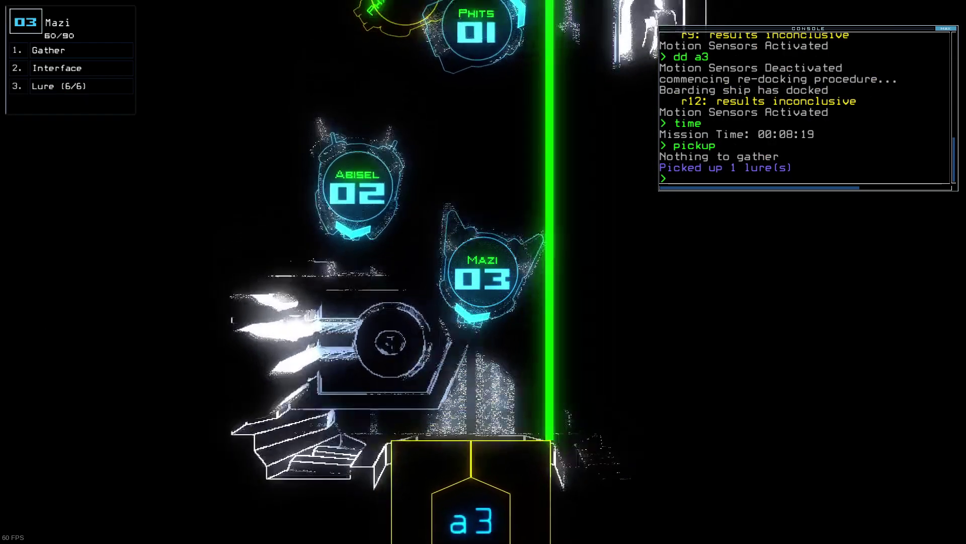
type("lure")
key("Return")
- Open all doors to r1 and send Mazi into r1, with the clock at 8:37
key("Tab")
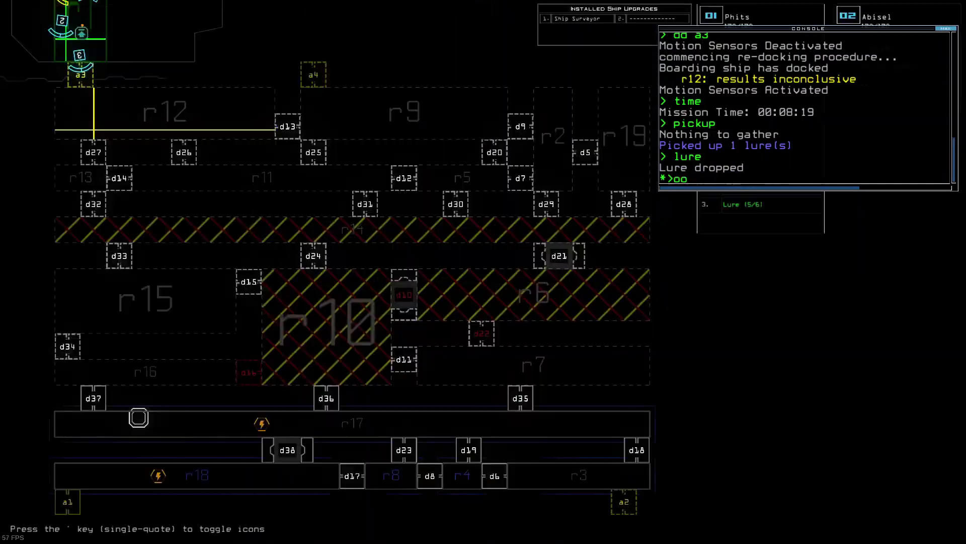
key("Tab")
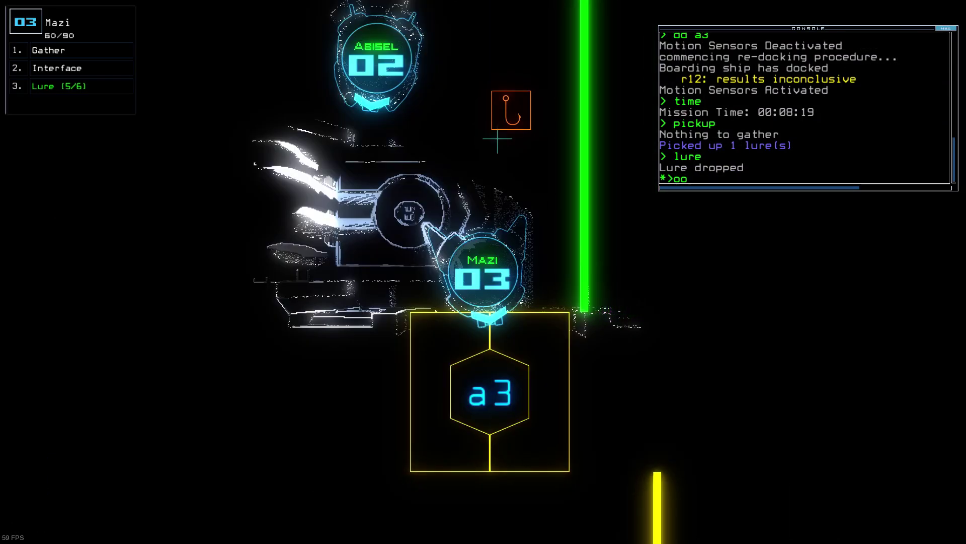
key("Tab")
key("Tab")
key("Return")
type("rrrr")
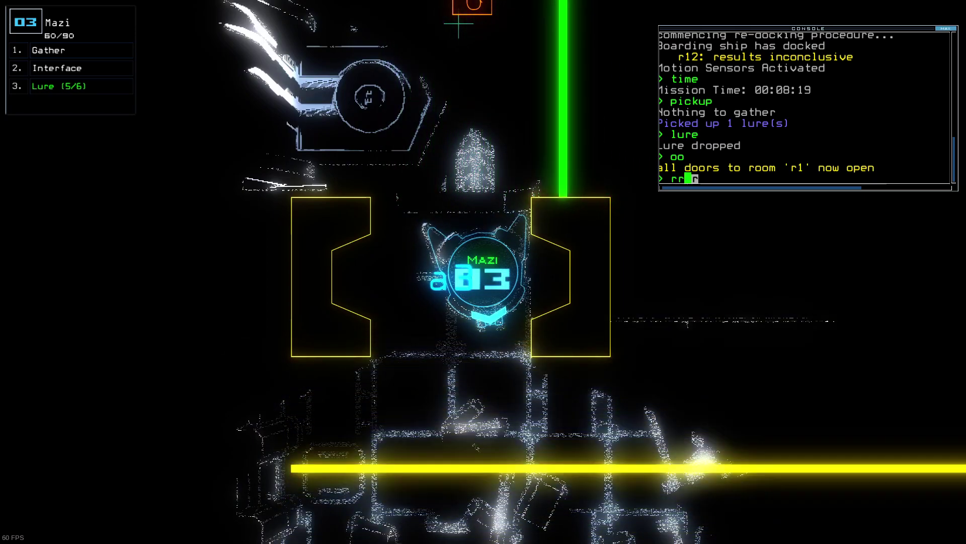
type("time")
key("Return")
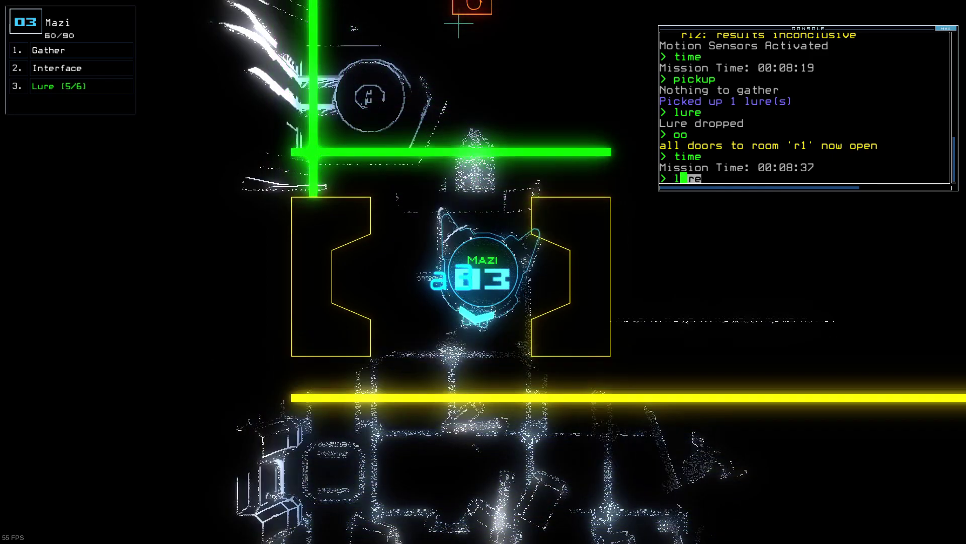
type("ure")
- Drop another lure and drive Mazi right through the corridor to collect scrap
key("Return")
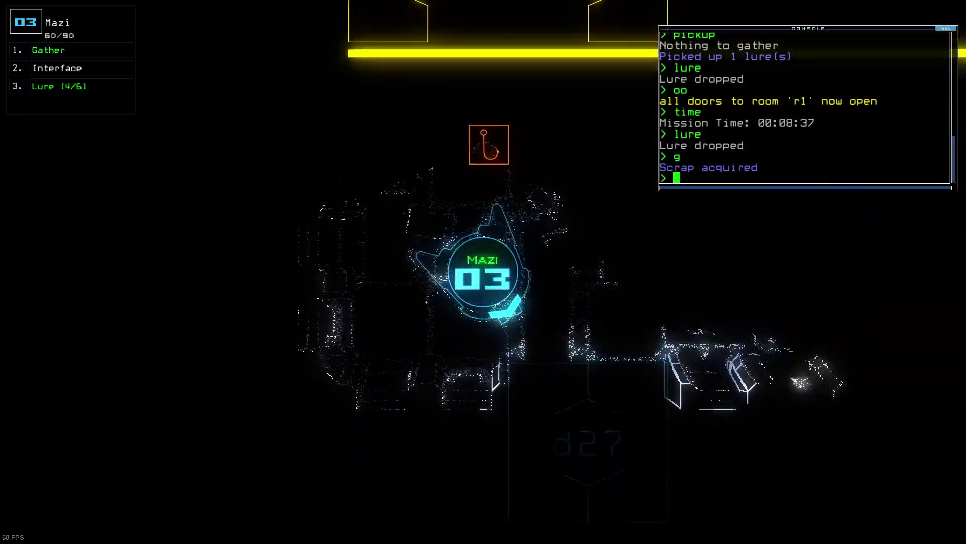
key("Right")
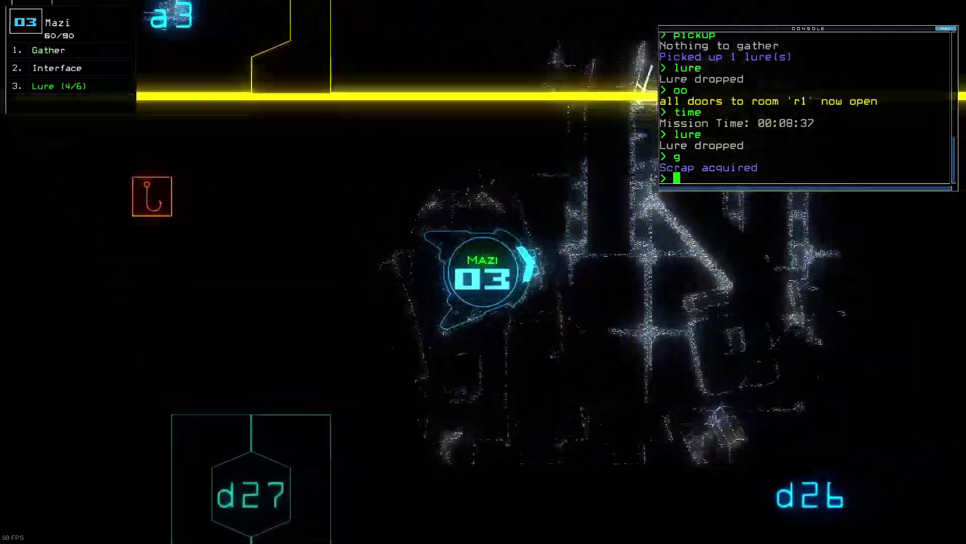
key("Right")
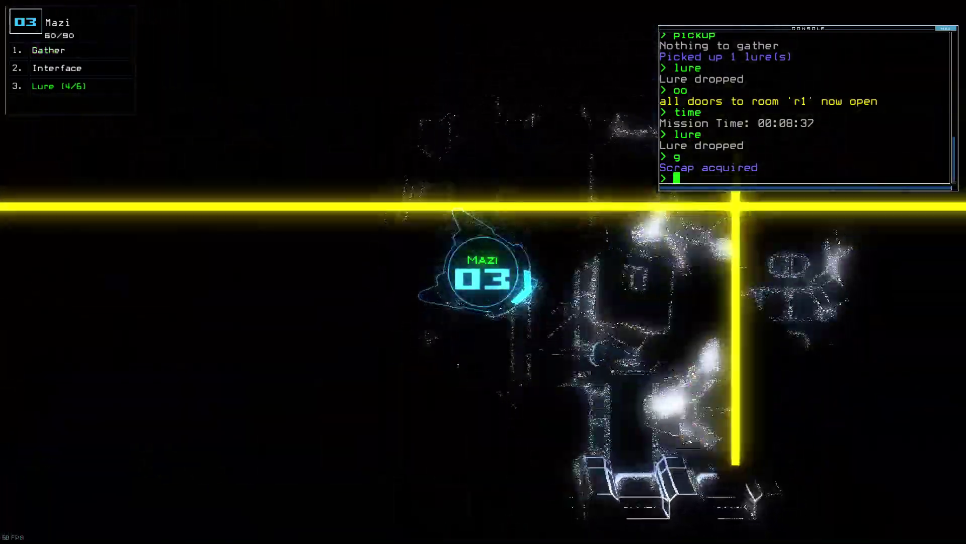
key("Right")
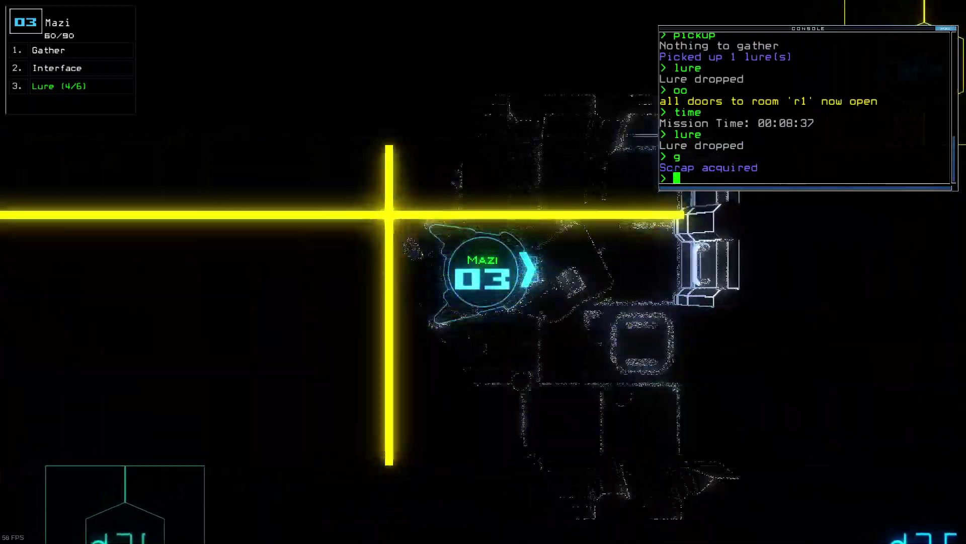
type("time")
key("Return")
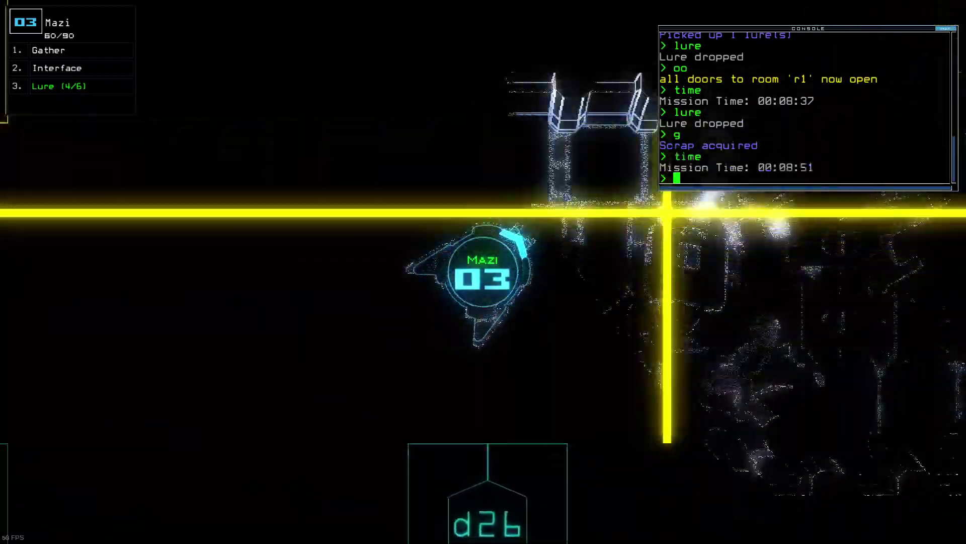
- Pick up the nearby lure (5/6) and close all doors to r1
key("Left")
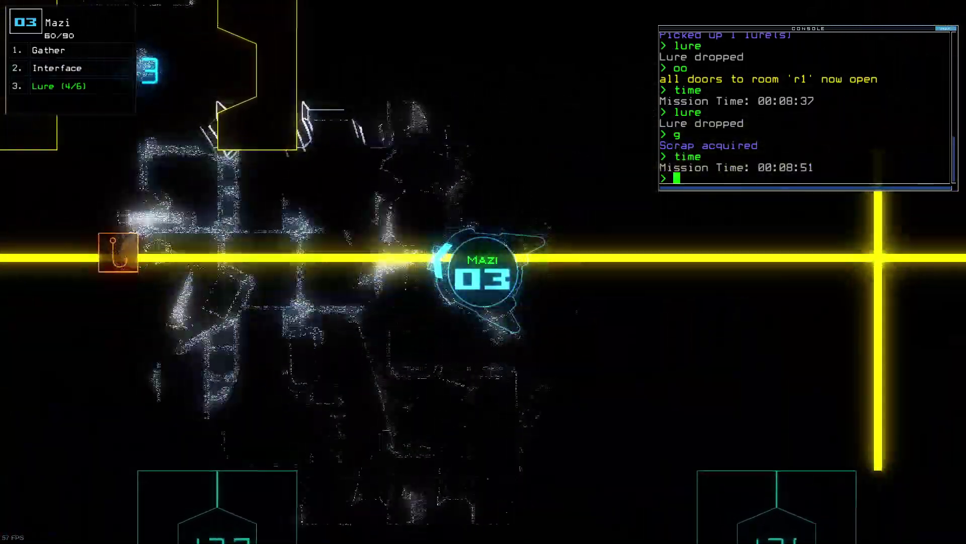
type("pickup")
key("Return")
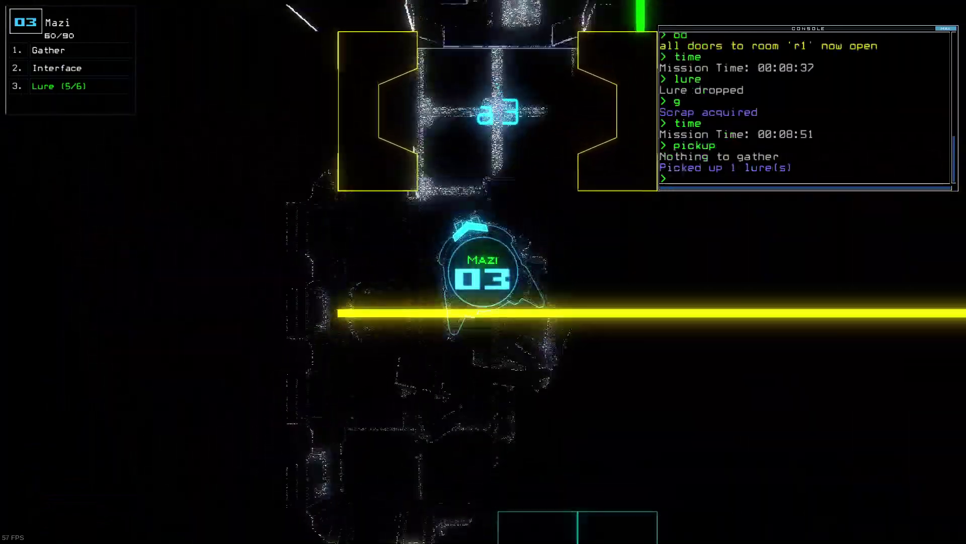
type("c r1")
key("Return")
key("Tab")
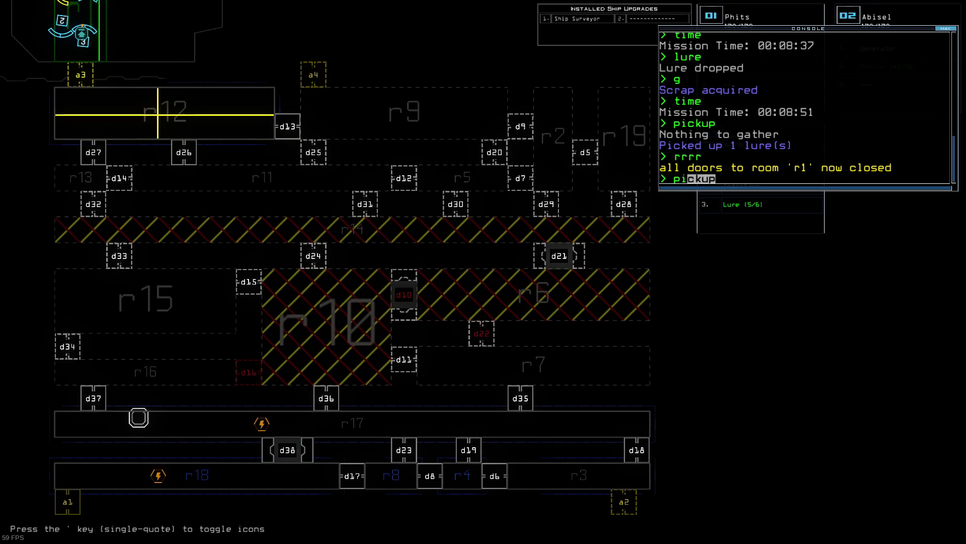
- Recover Mazi's last lure after a mistyped command, restoring 6/6 lures
key("Tab")
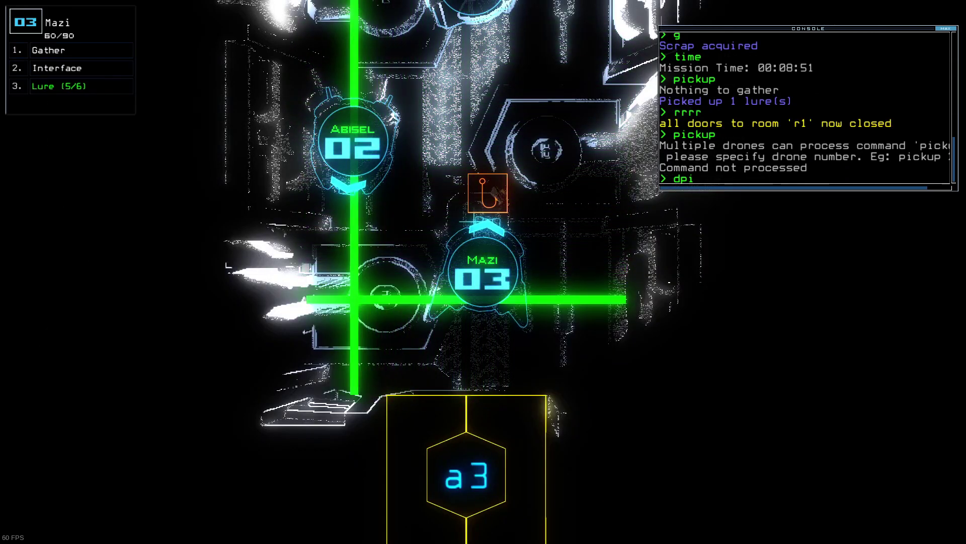
key("Return")
key("Tab")
key("Tab")
type("pickup")
key("Return")
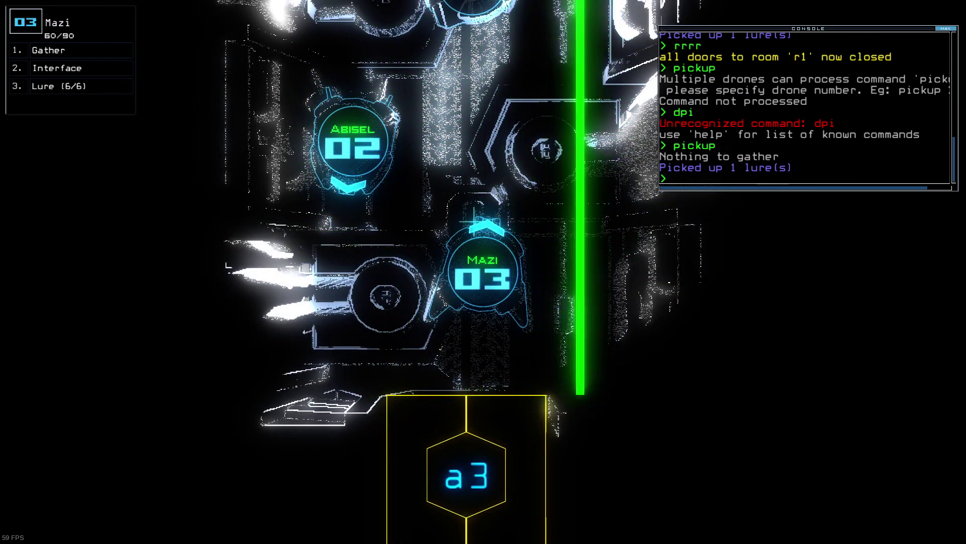
key("Tab")
type("dd")
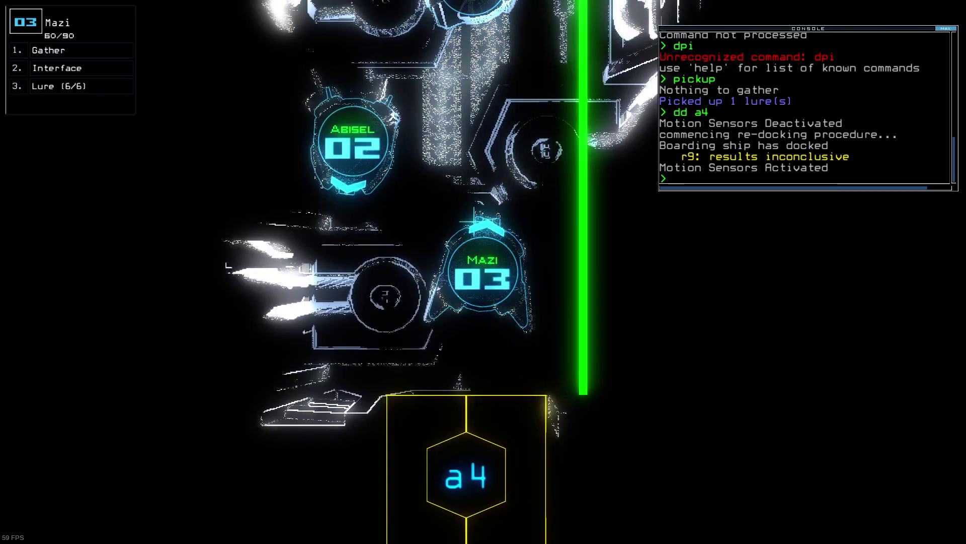
type("lure")
- Drop a lure with Mazi near airlock a4
key("Return")
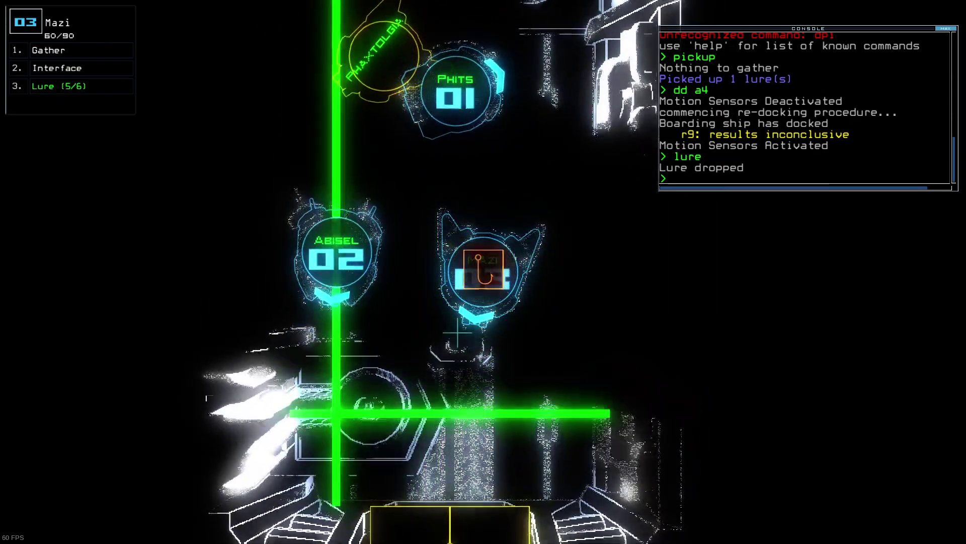
type("oo")
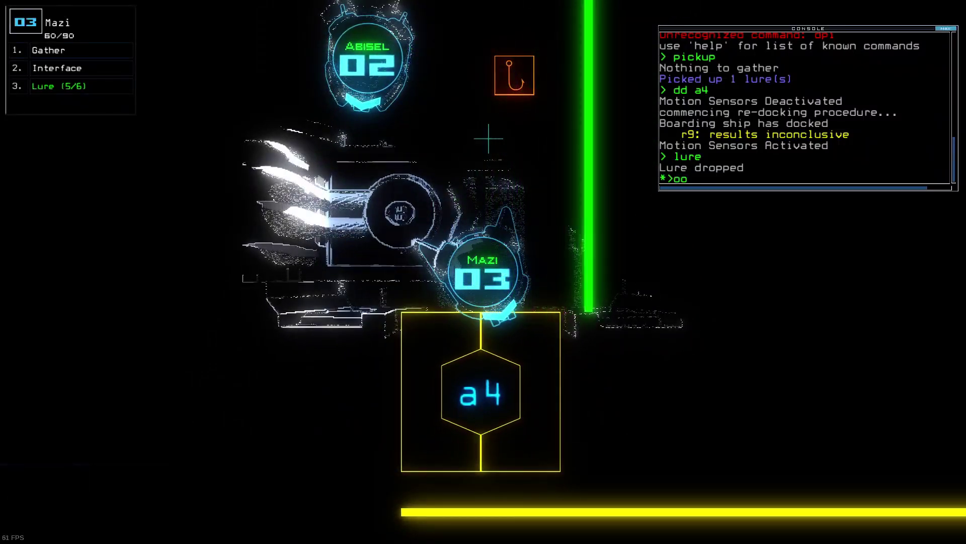
key("Right")
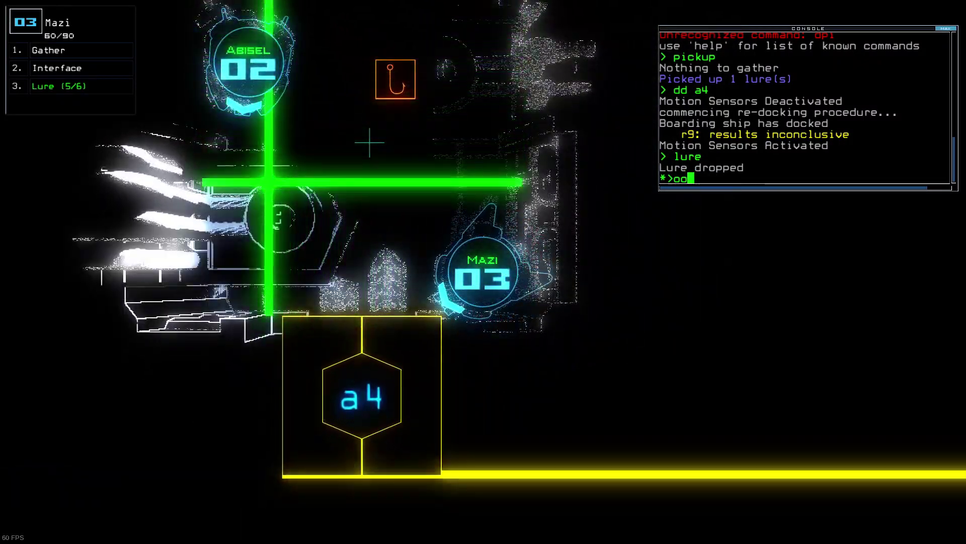
key("Down")
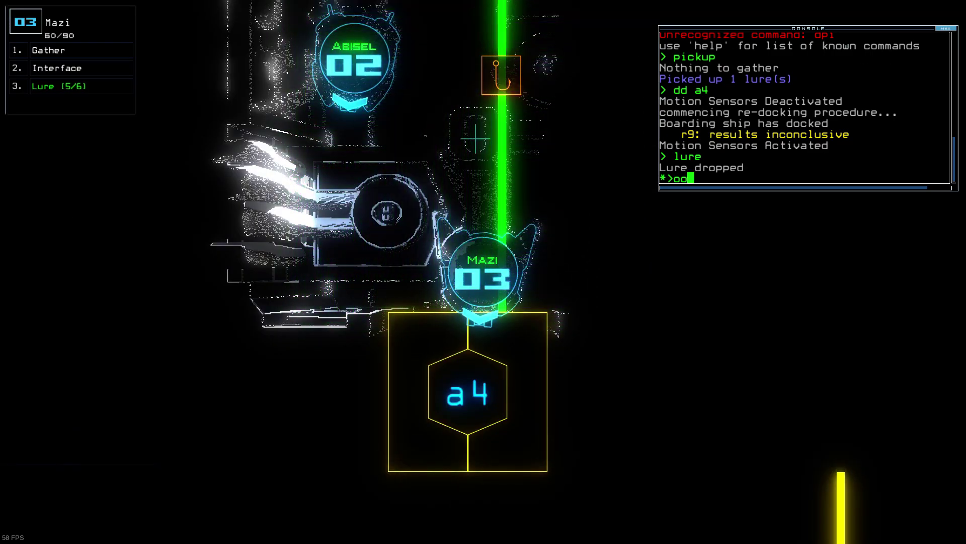
- Reopen all doors to room r1 and check the mission time
key("Return")
type("rr")
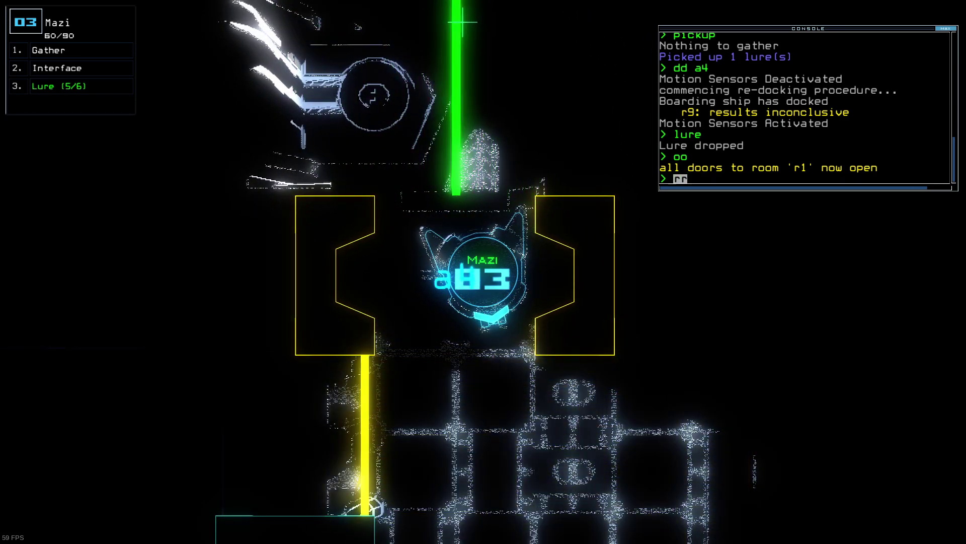
type("trrr ime")
key("Return")
type("ll")
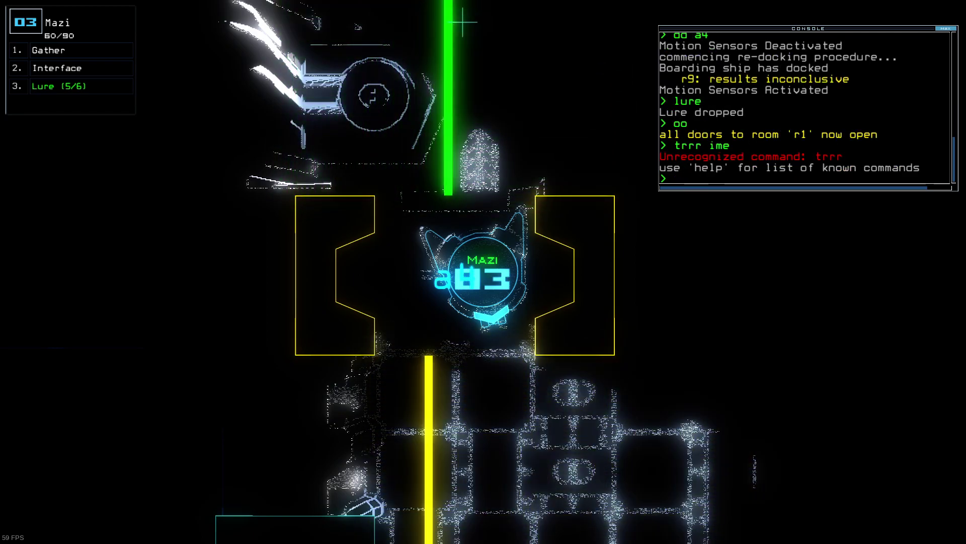
type("e")
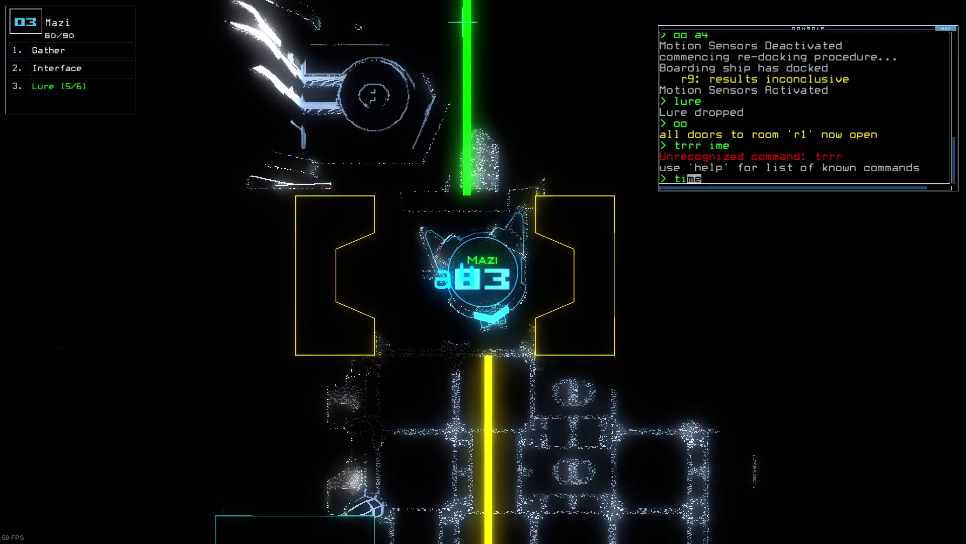
type("l")
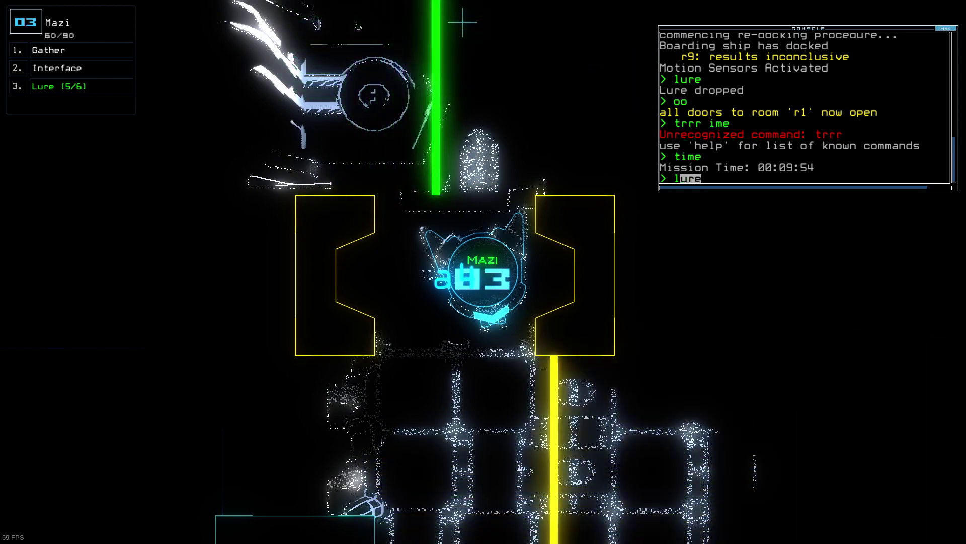
type("time")
key("Return")
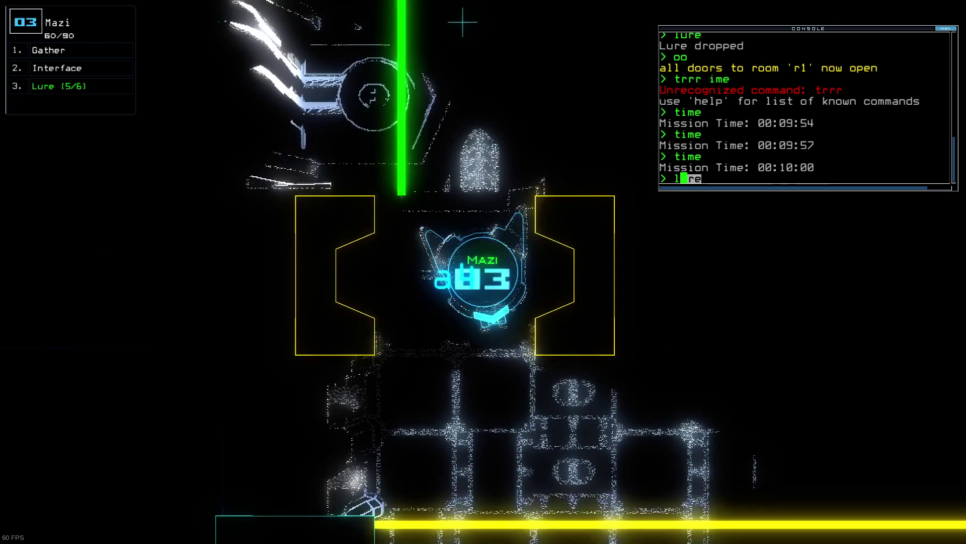
scroll(804, 110, "up", 2)
- Drop another lure with Mazi and send it back to room r1
key("3")
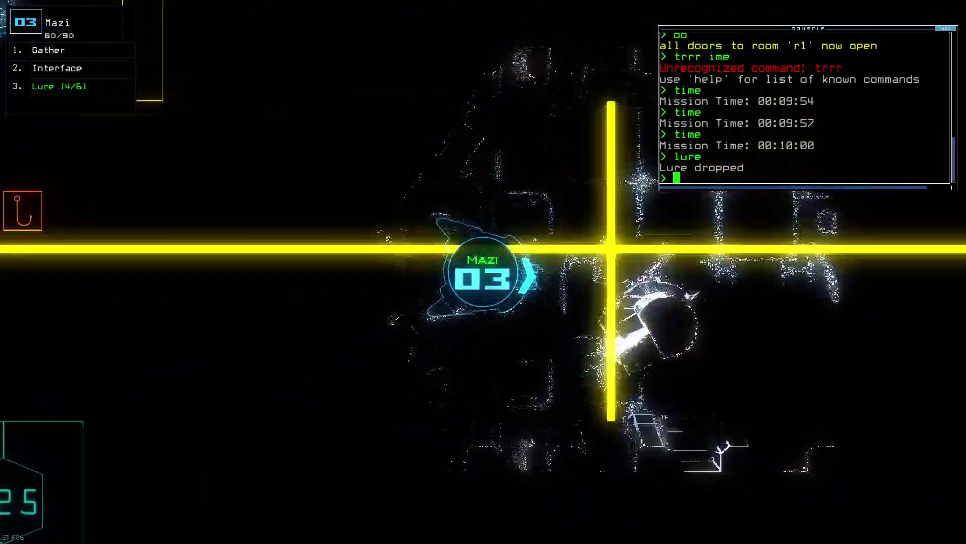
type("swap")
key("Return")
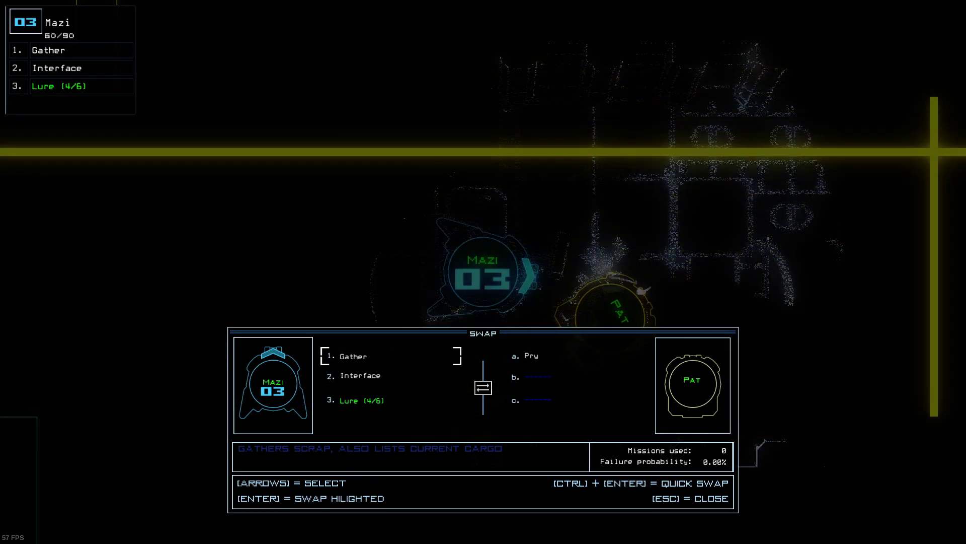
key("Escape")
key("ctrl+2")
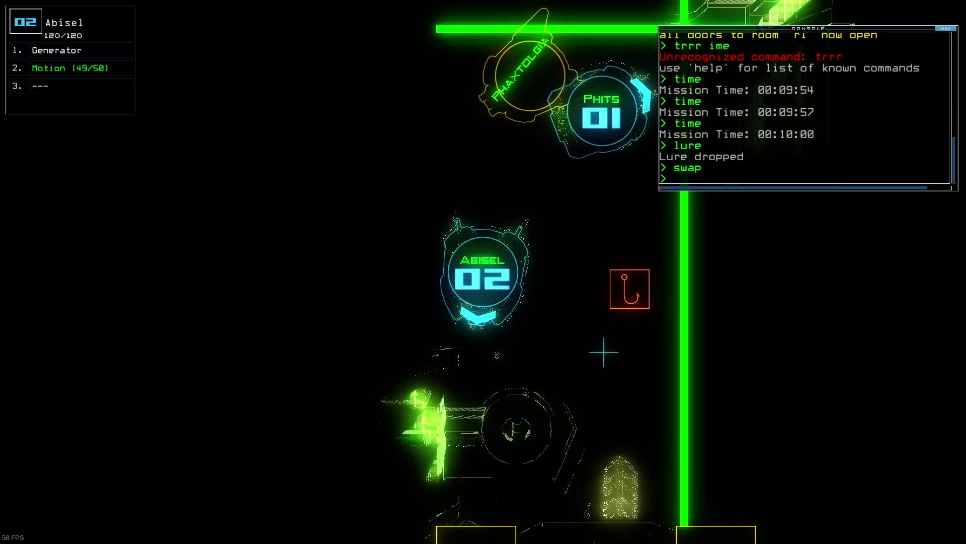
key("ctrl+3")
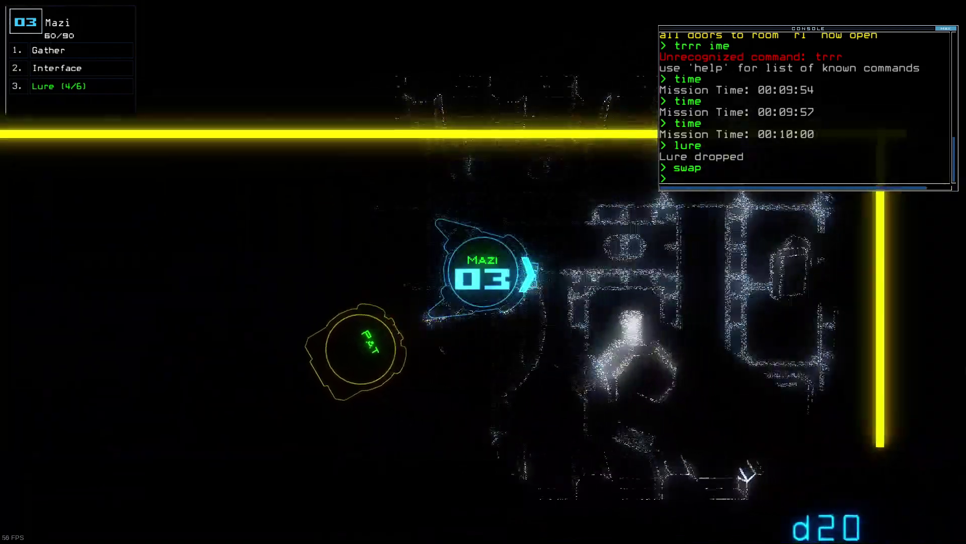
key("Right")
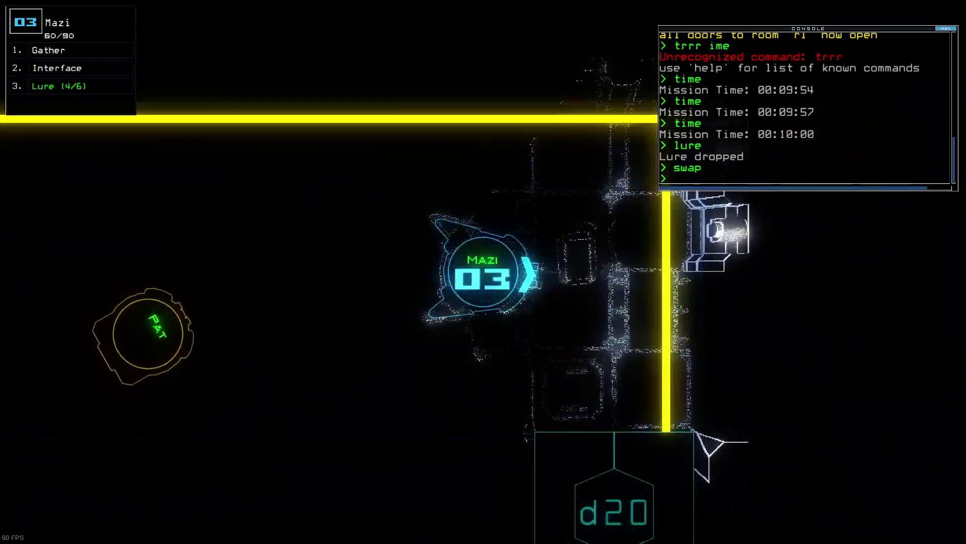
type("back")
key("Return")
- Have Phits briefly tow drone Pat while checking the mission time
key("ctrl+2")
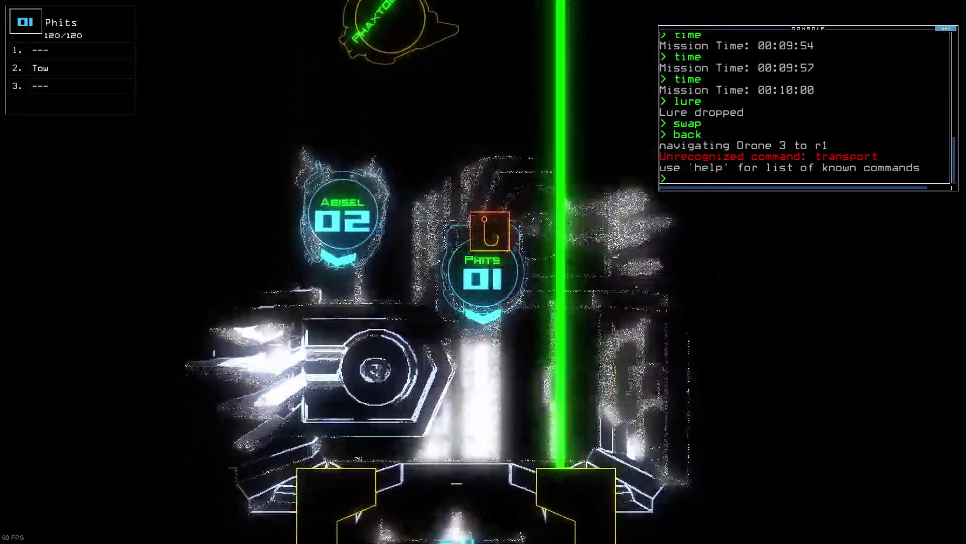
type("to")
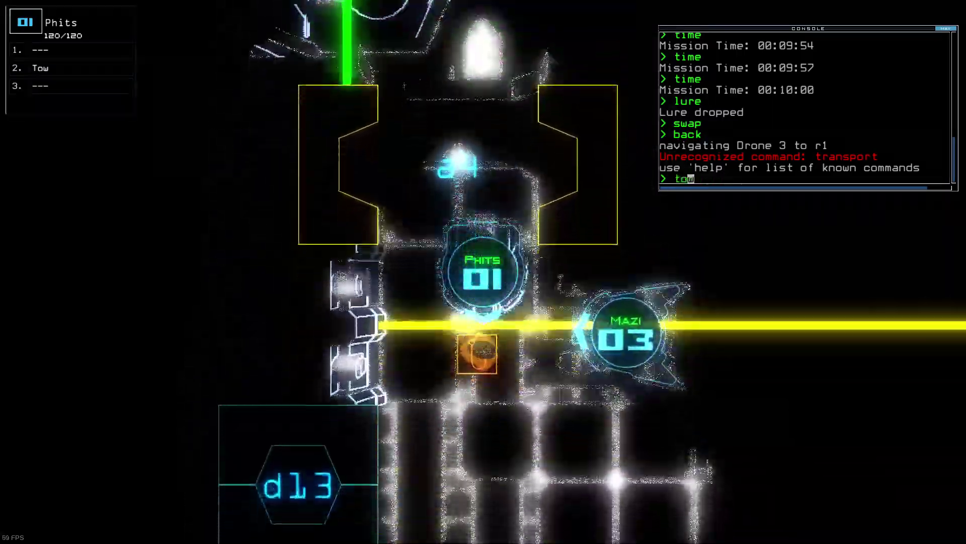
type("w")
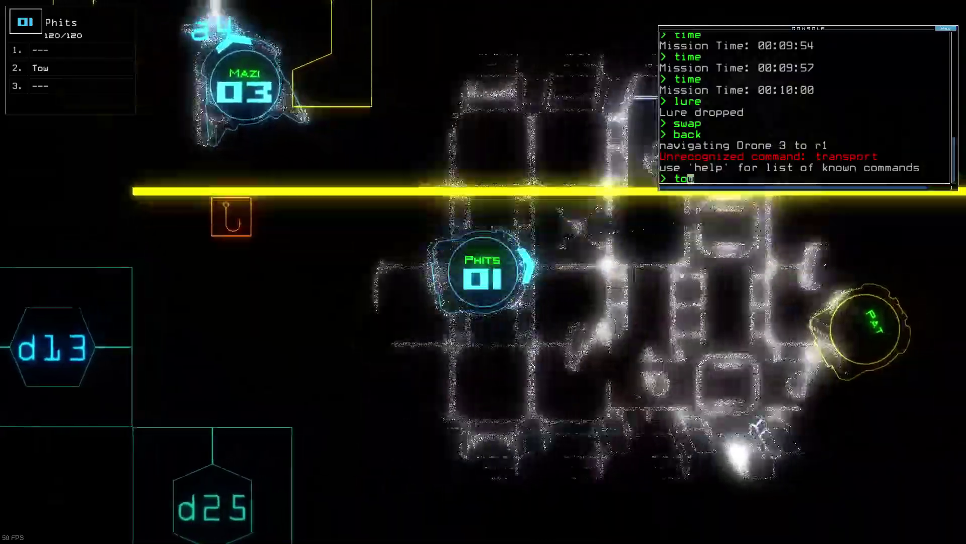
key("Return")
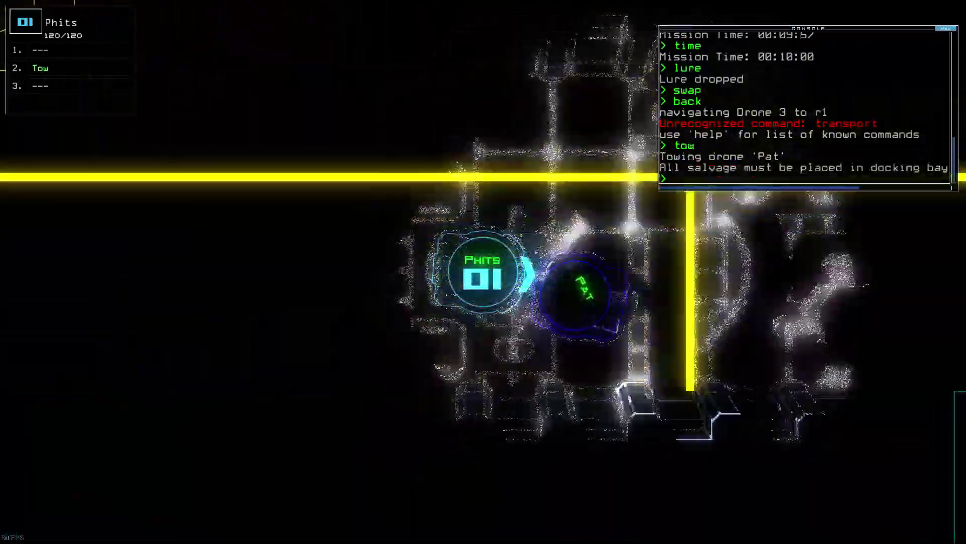
type("time")
key("Return")
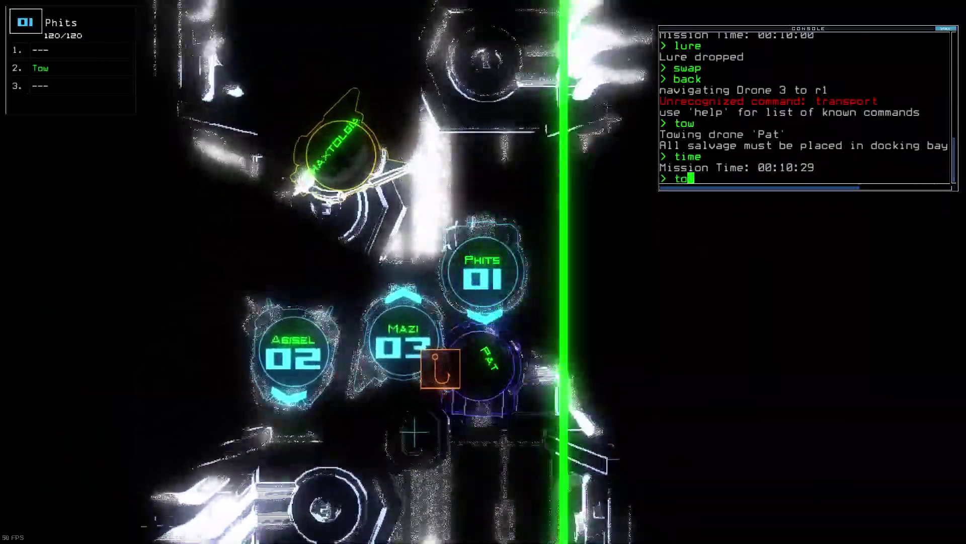
type("ow")
key("Return")
type("swap int mo")
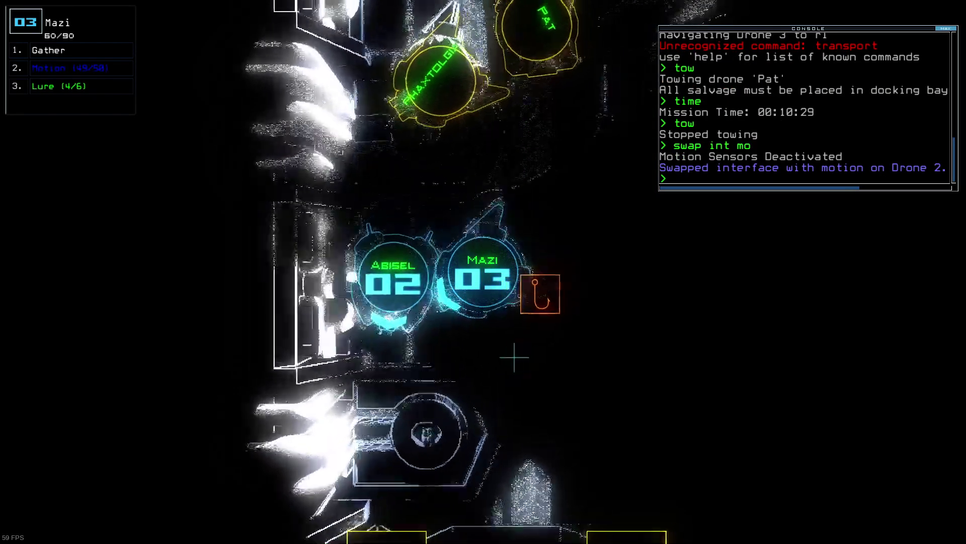
type("pickup")
- Pick up two lures with Mazi, restoring 6/6, and run a motion scan
key("Return")
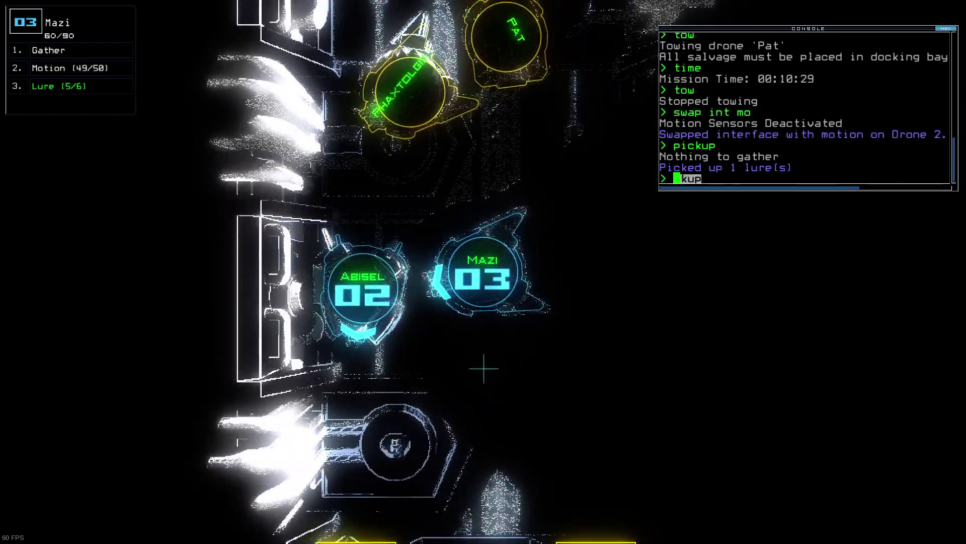
type("time")
key("Return")
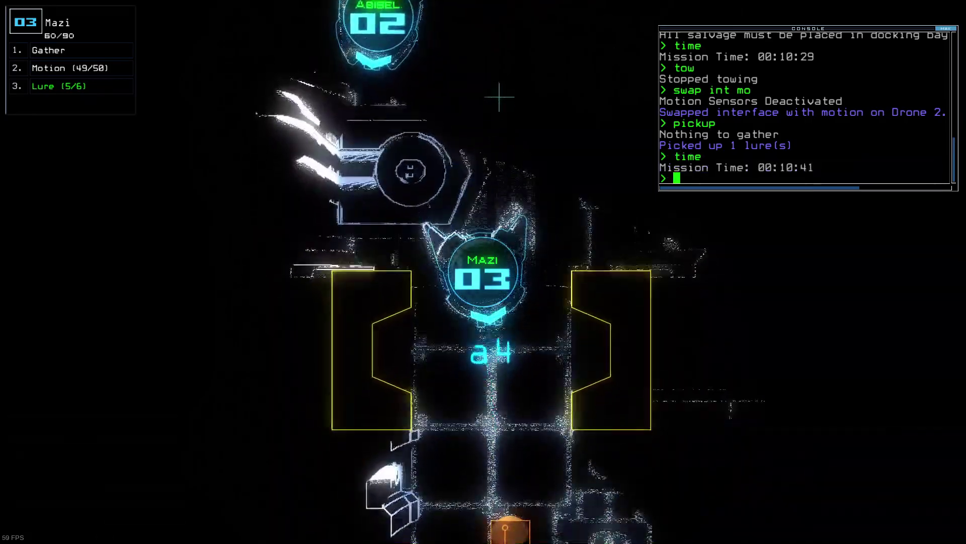
type("pickup")
key("Return")
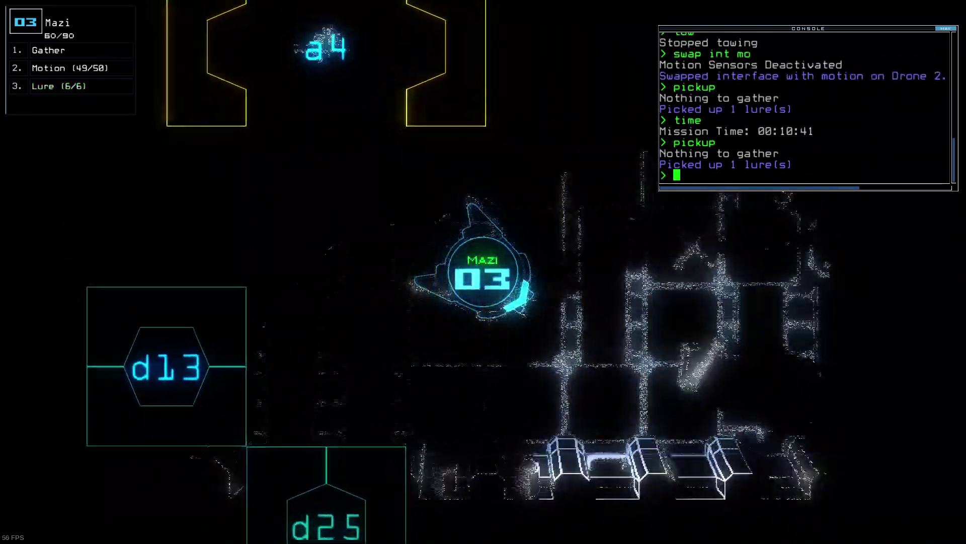
type("tion")
key("Return")
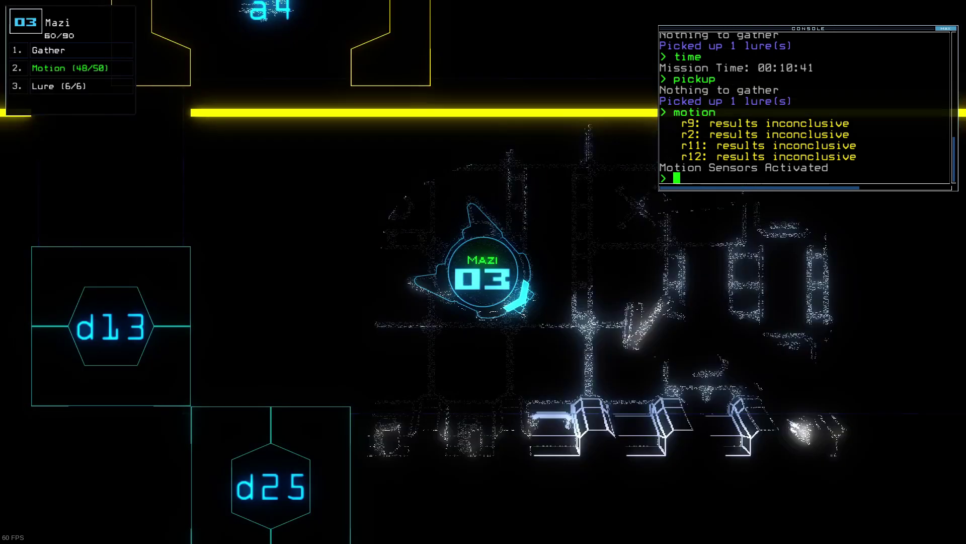
type("time")
key("Return")
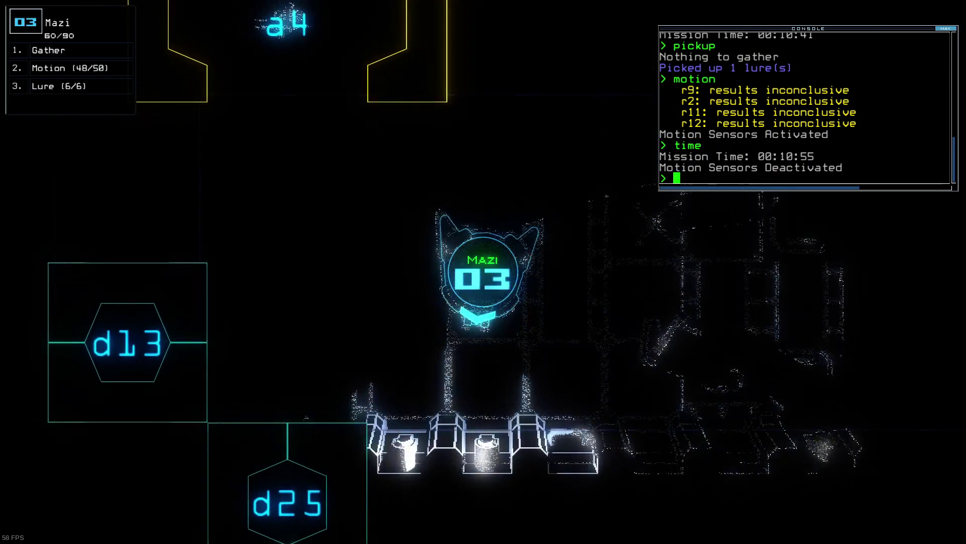
- Steer Mazi back to airlock a4 and close all doors to room r1
key("Up")
key("Left")
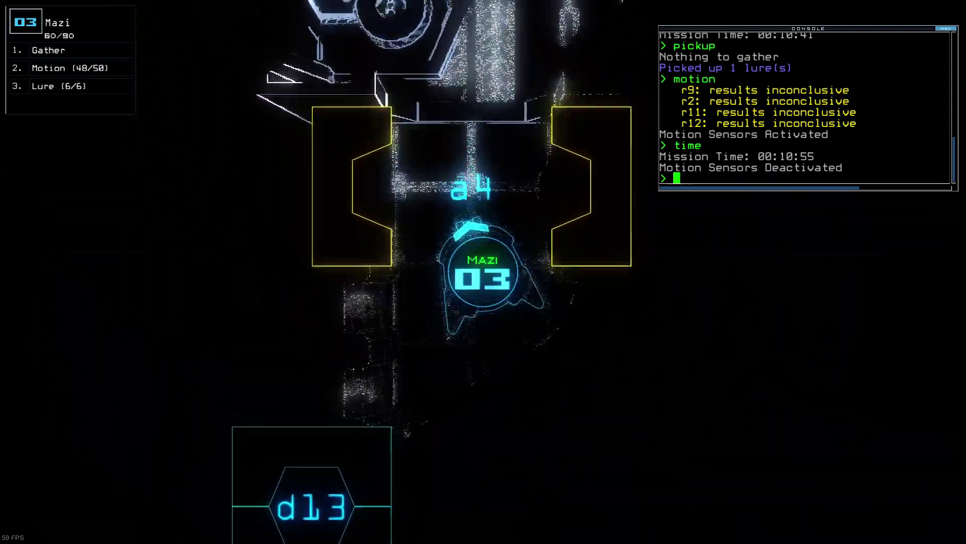
type("rrrr")
key("Return")
key("Tab")
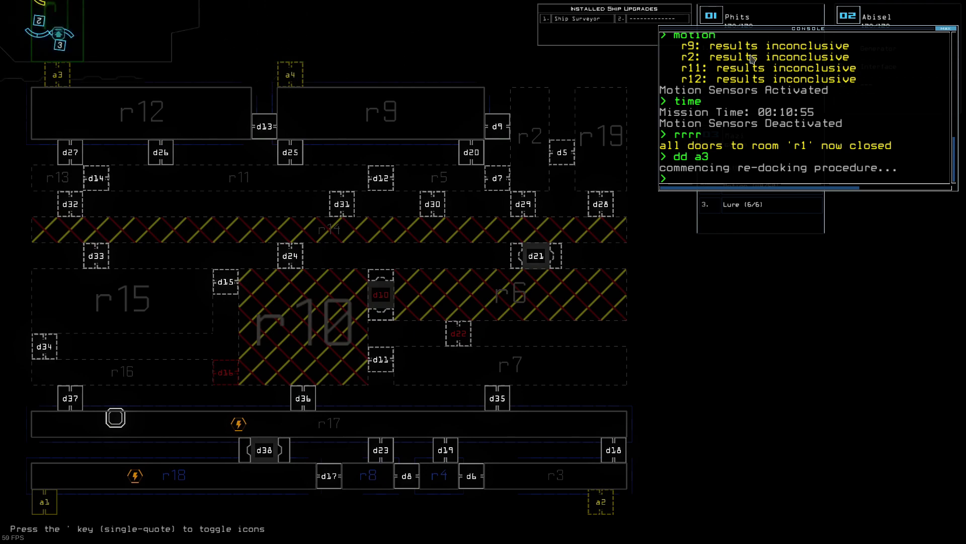
- Open all doors to room r1 and move Mazi out of airlock a3
key("Tab")
key("Tab")
type("oo")
key("Return")
key("Down")
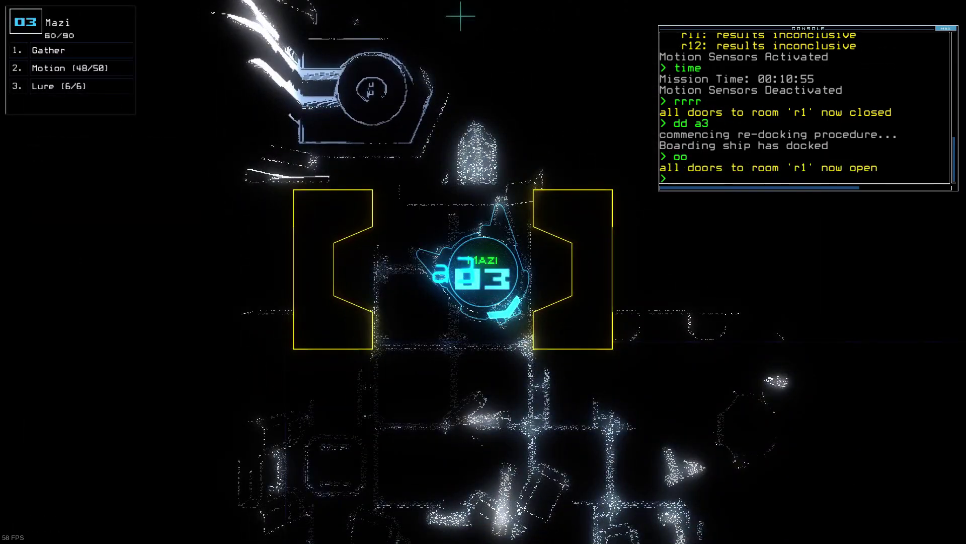
key("Down")
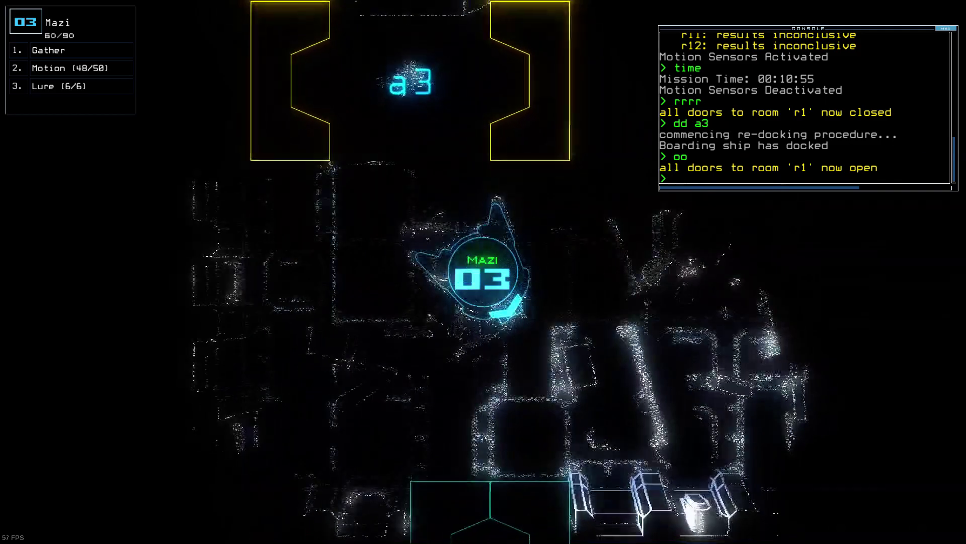
type("motion")
- Run an inconclusive motion scan of rooms near airlock a3
key("Return")
key("Tab")
key("Tab")
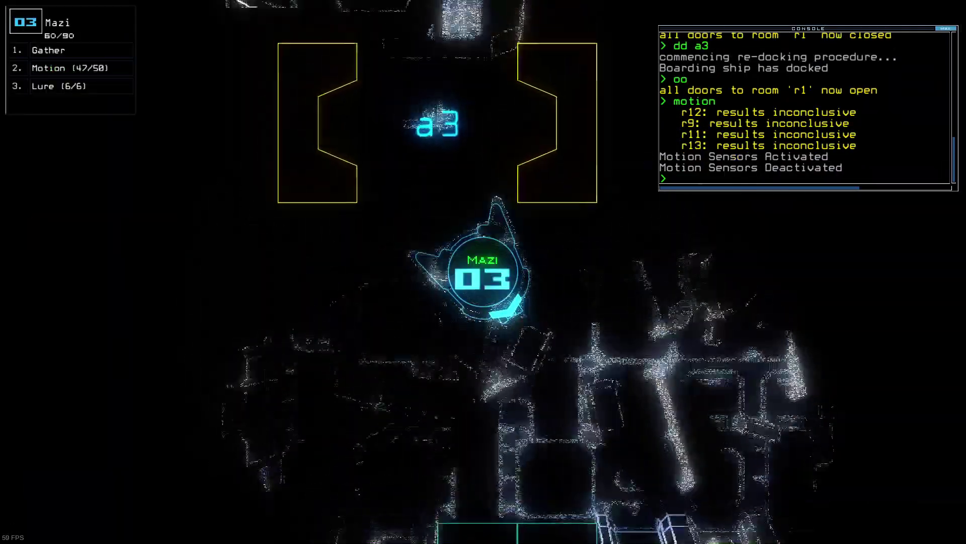
key("Up")
type("r")
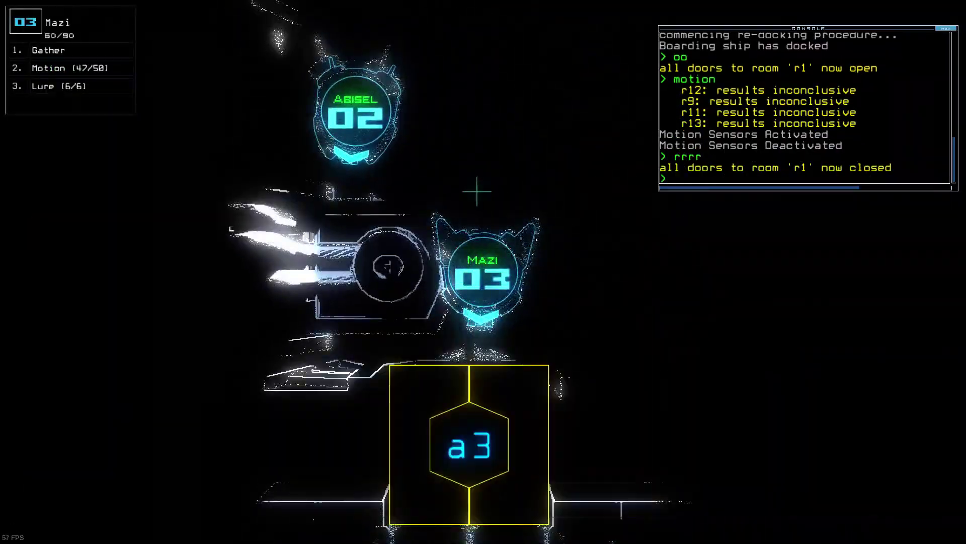
key("Escape")
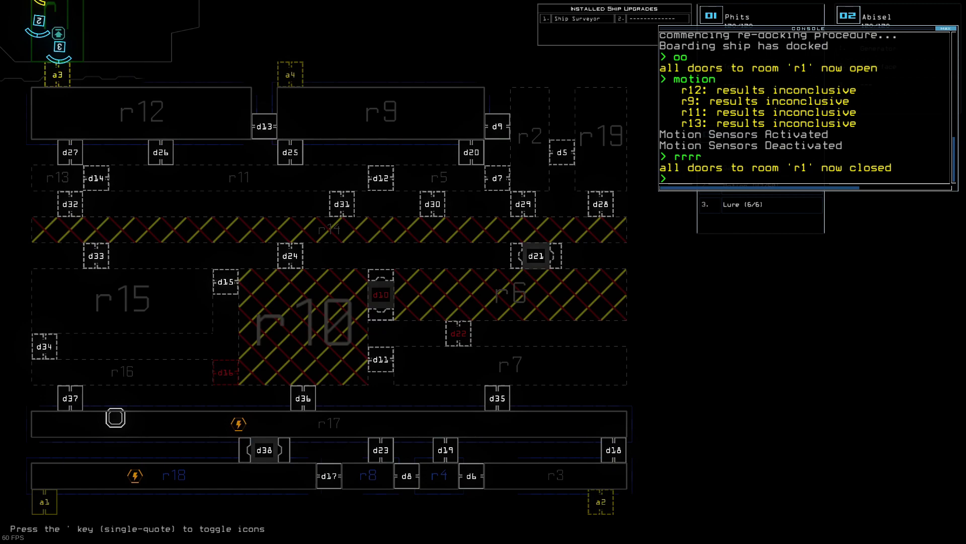
type("dd a2")
- Re-dock at airlock a2 and check the mission time twice
key("Return")
type("time")
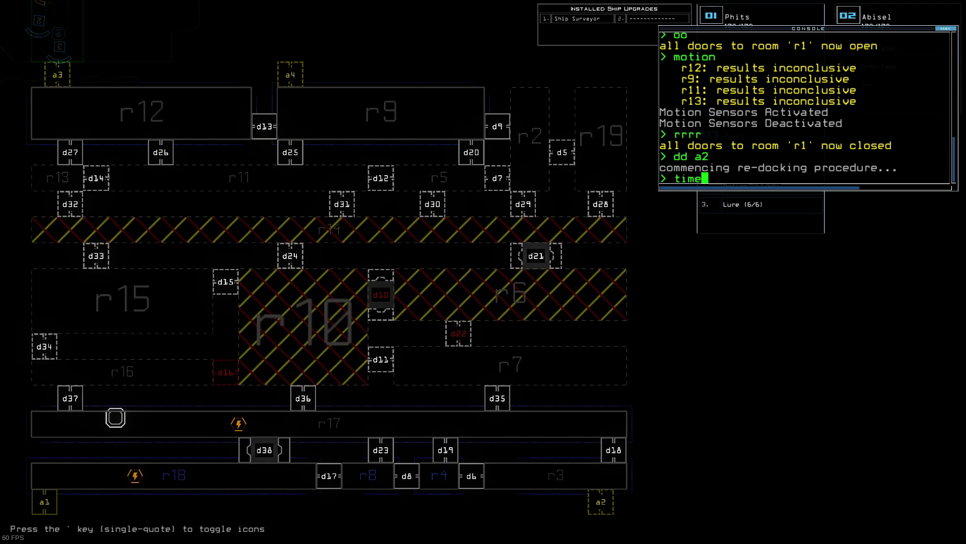
key("Return")
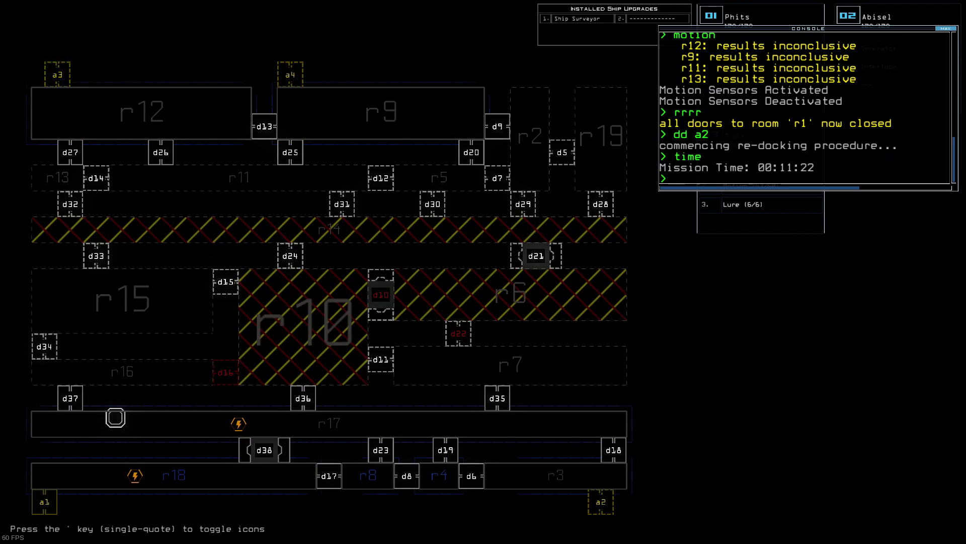
type("time")
key("Return")
- Swap the Pry module from drone Pat into Abisel's third slot
key("2")
key("2")
key("2")
key("2")
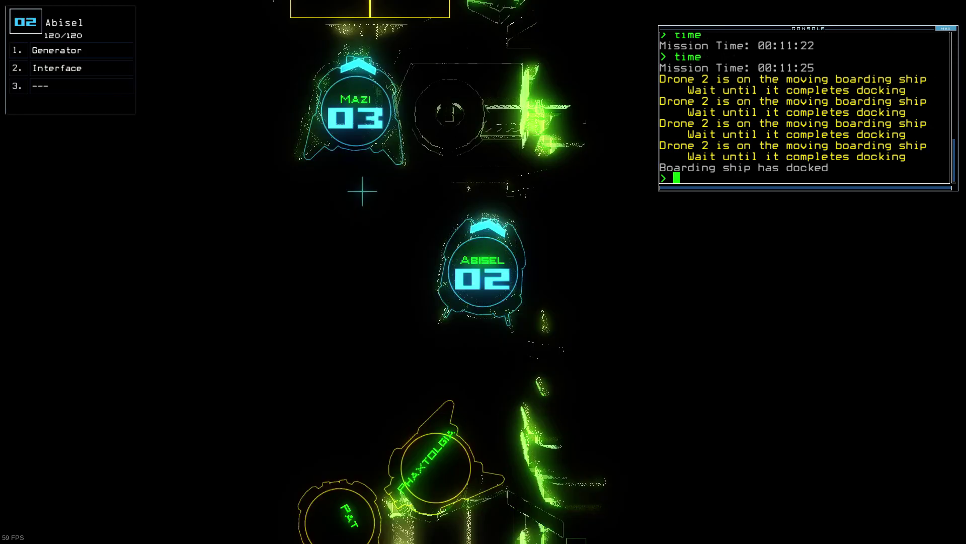
type("32swap")
key("Return")
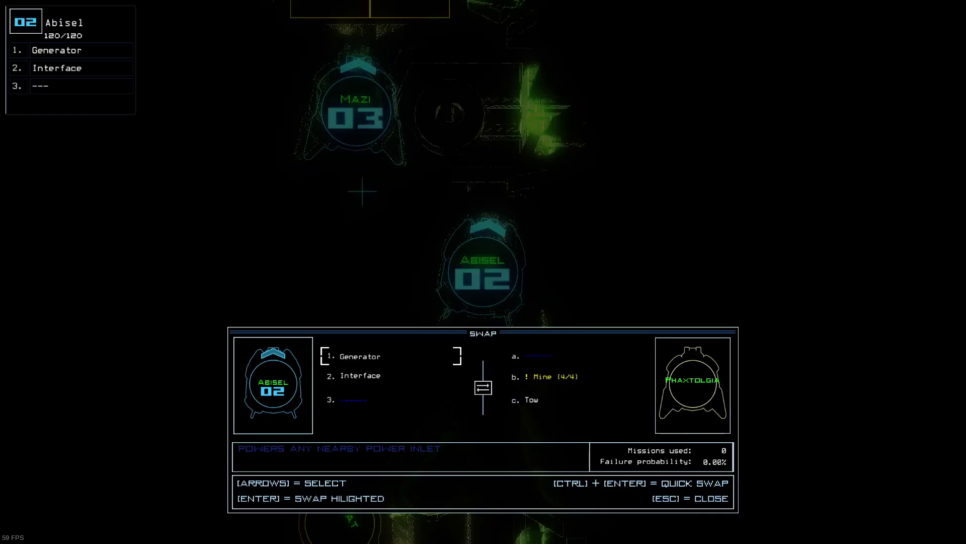
key("Escape")
type("swap")
key("Return")
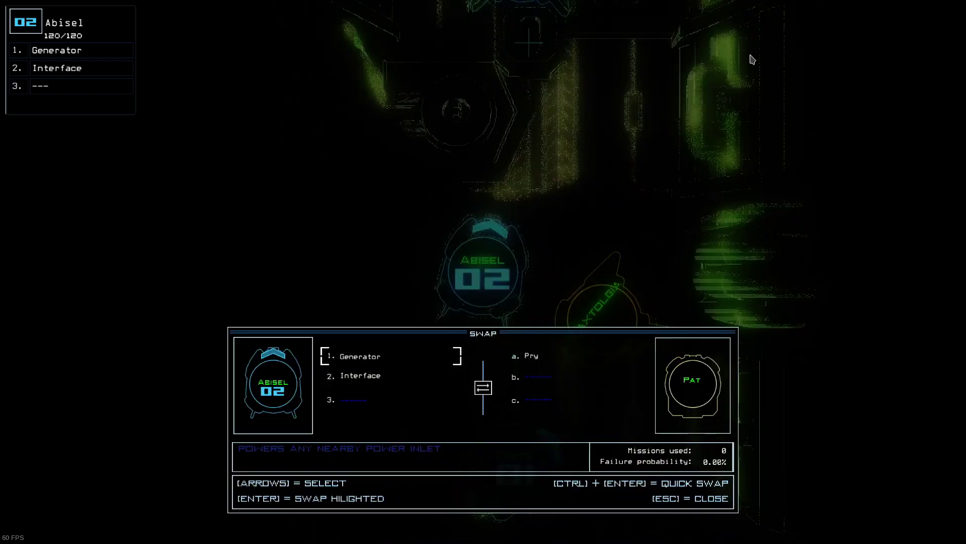
key("Right")
key("Return")
key("Escape")
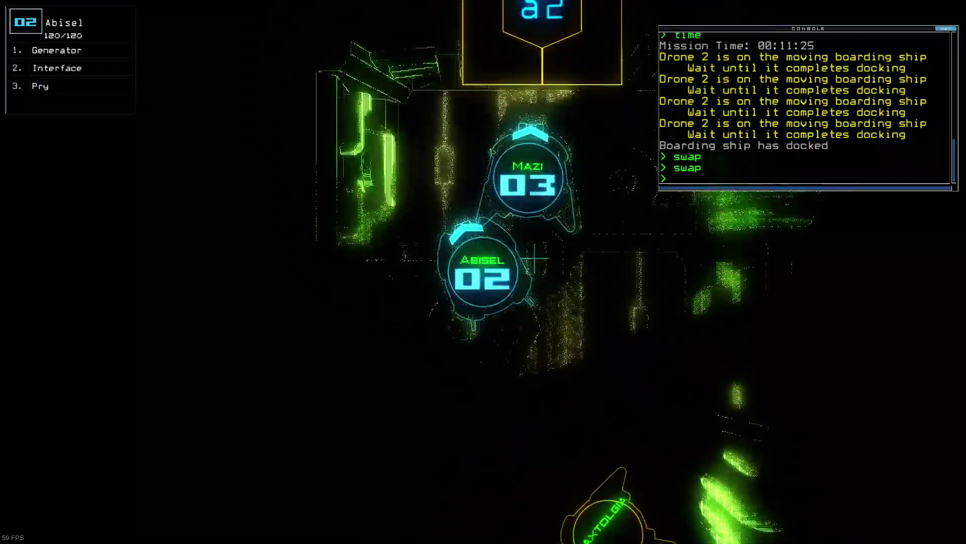
- Move Mazi clear of the doorway and open all doors to room r1
key("3")
key("Down")
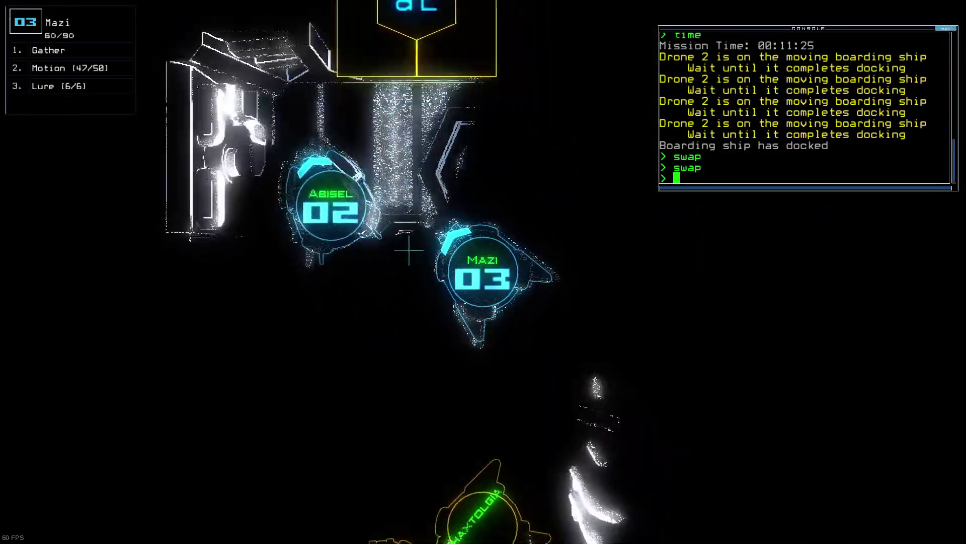
key("2")
key("Tab")
type("oo")
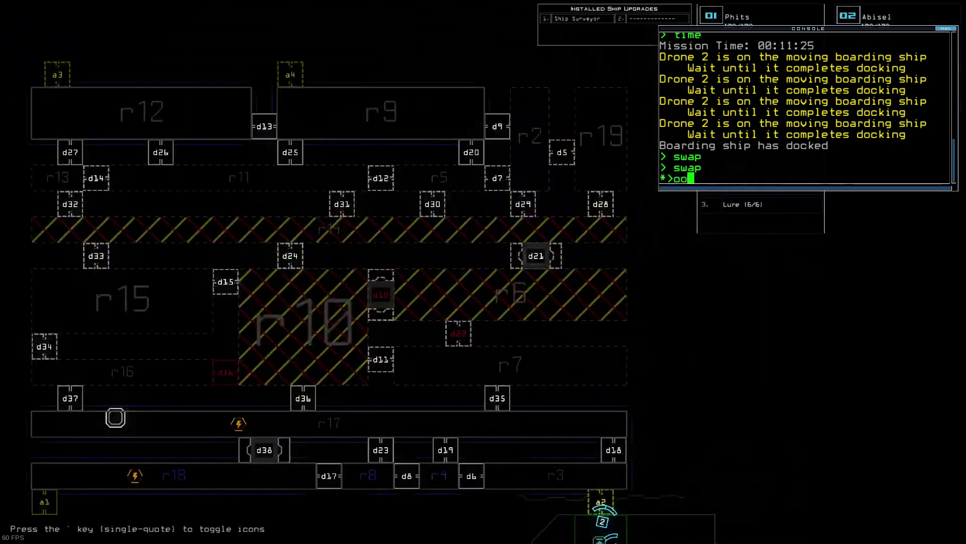
key("Return")
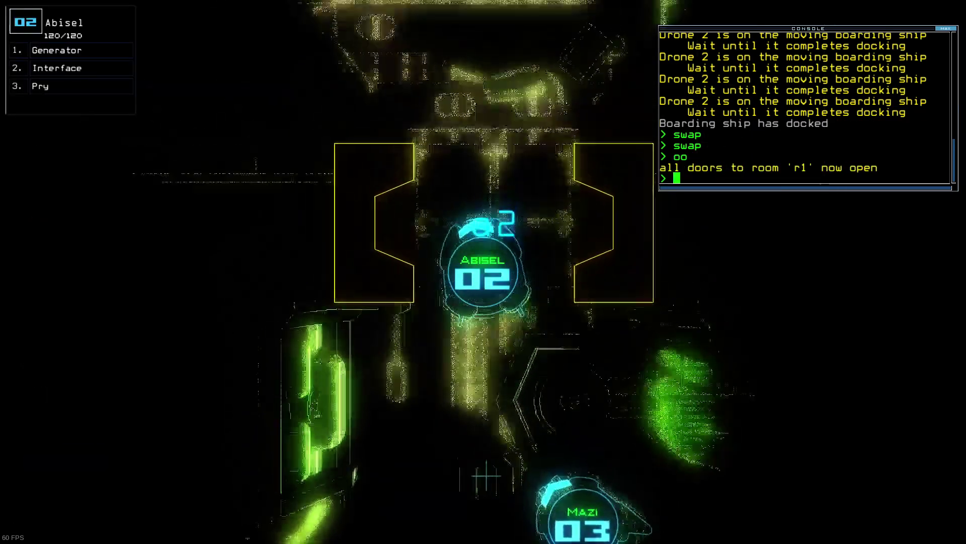
type("rrrr")
- Close all doors to r1 and watch room r9 flood with radiation on the map
key("Return")
key("Tab")
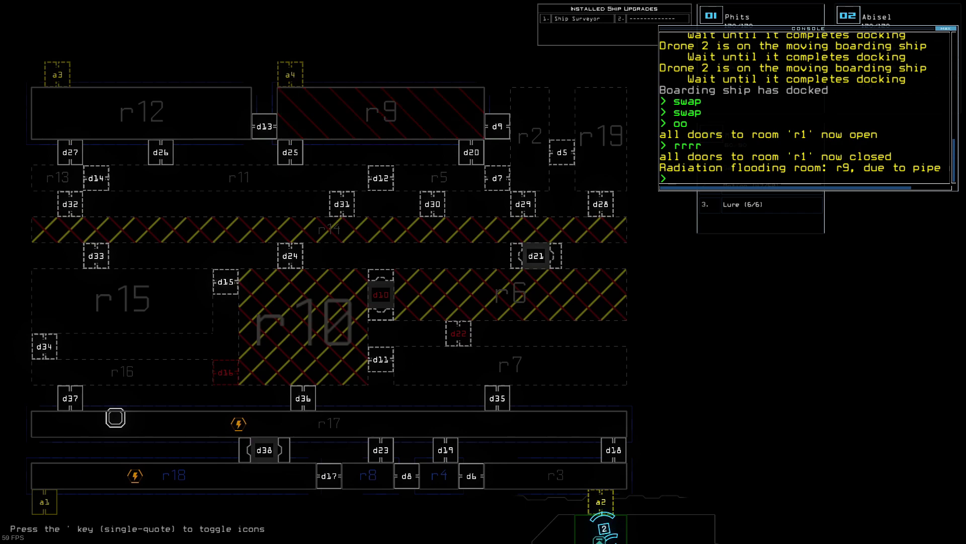
key("Tab")
type("oo")
key("Tab")
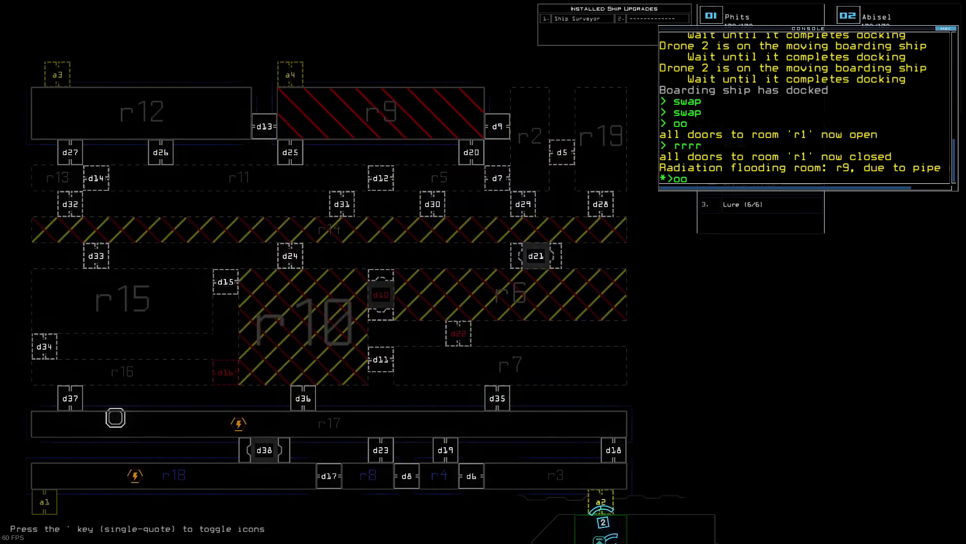
- Open all doors to room r1 and move Abisel out of airlock a2 toward door d18
key("Return")
key("Tab")
key("Page_Up")
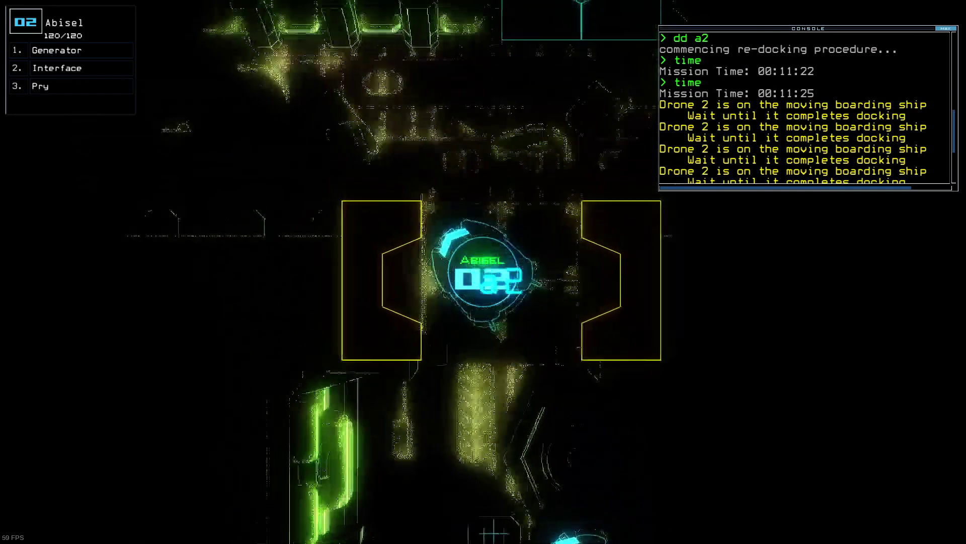
key("Up")
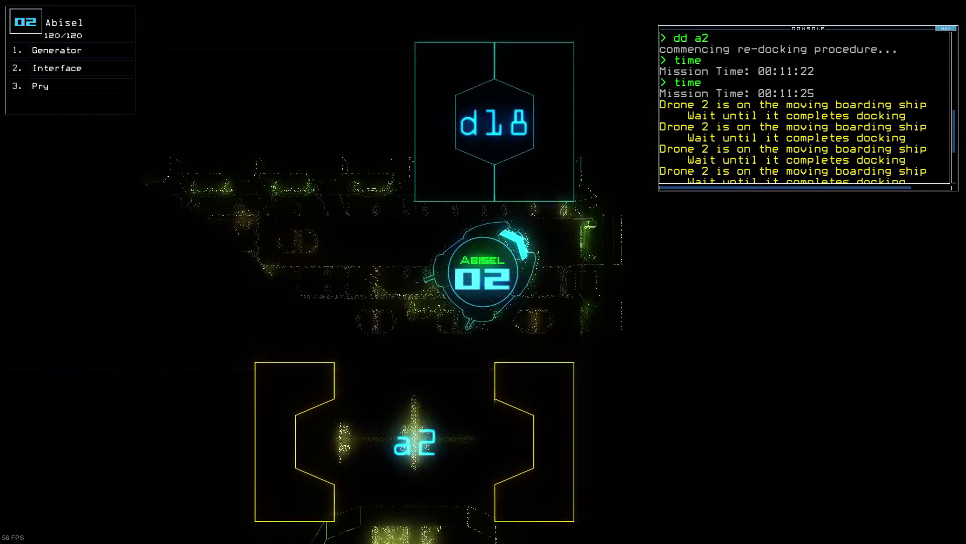
type("pry d18")
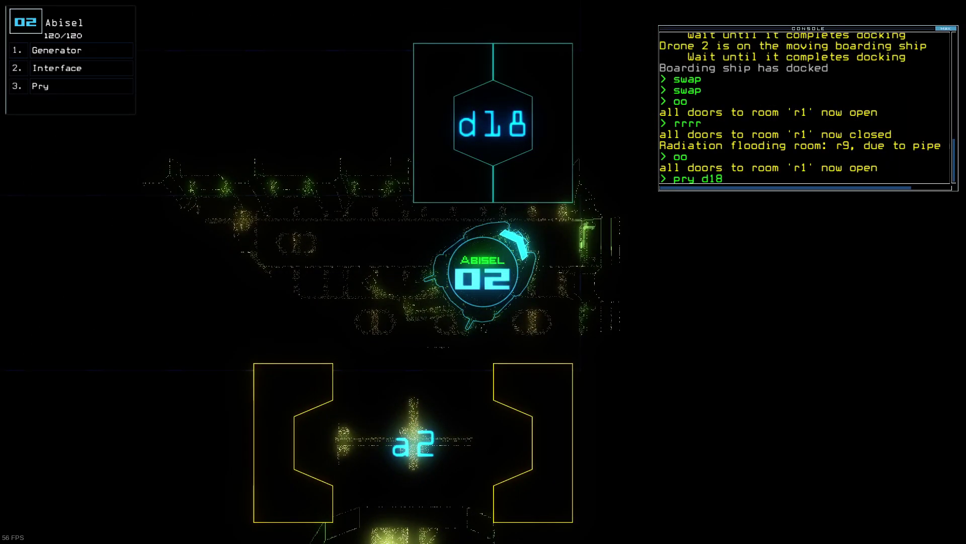
key("Tab")
key("Tab")
- Pry open door d18 with Abisel and activate the generator
key("Return")
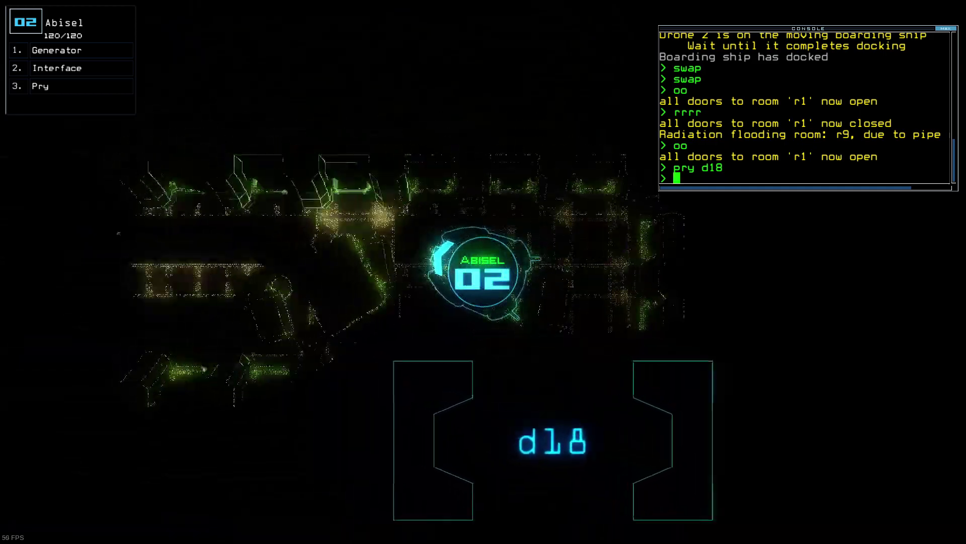
type("time")
key("Return")
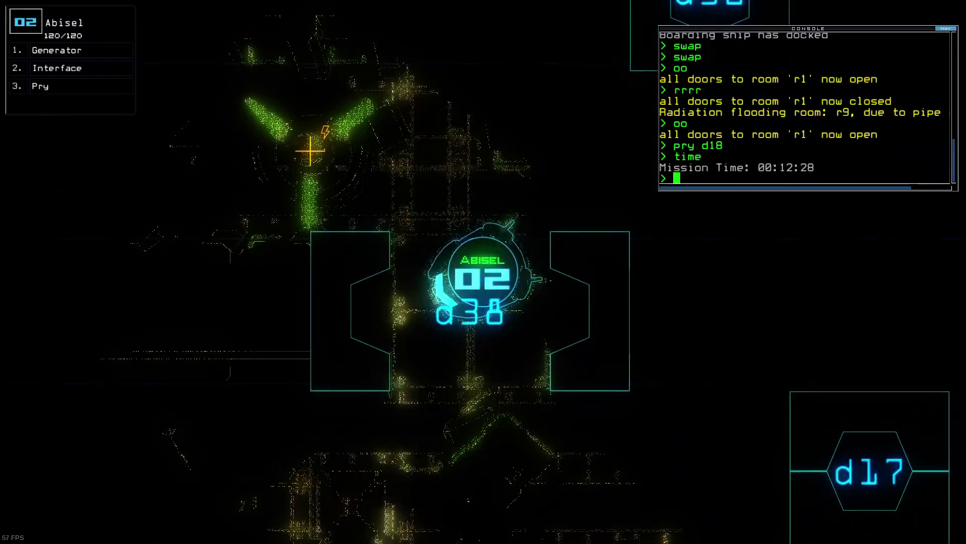
type("g")
key("Return")
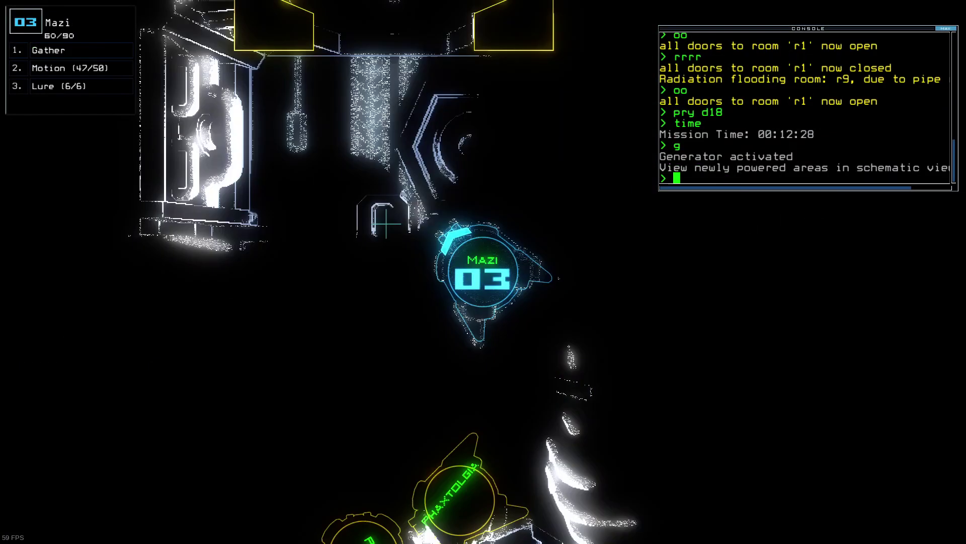
- Move Mazi out of airlock a2 toward door d18
key("Tab")
key("Tab")
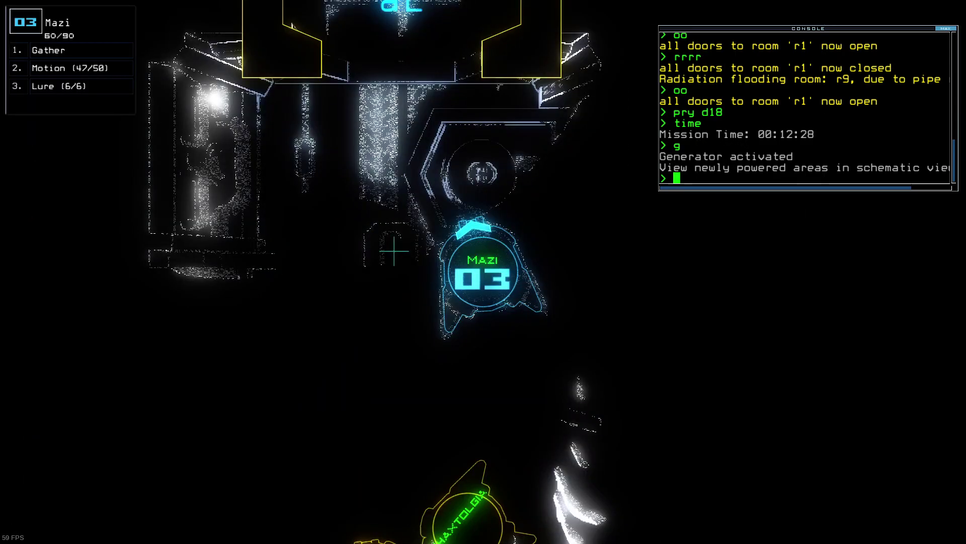
key("Up")
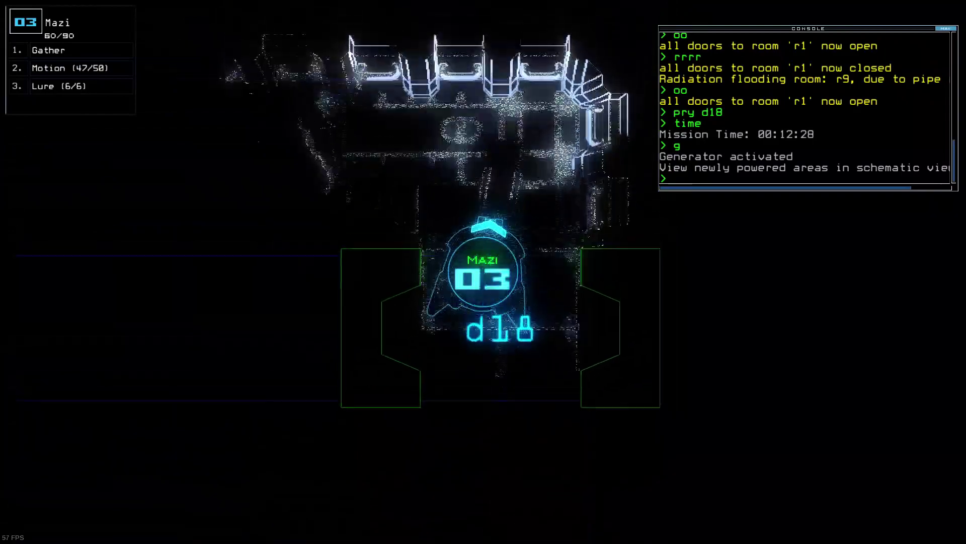
key("Tab")
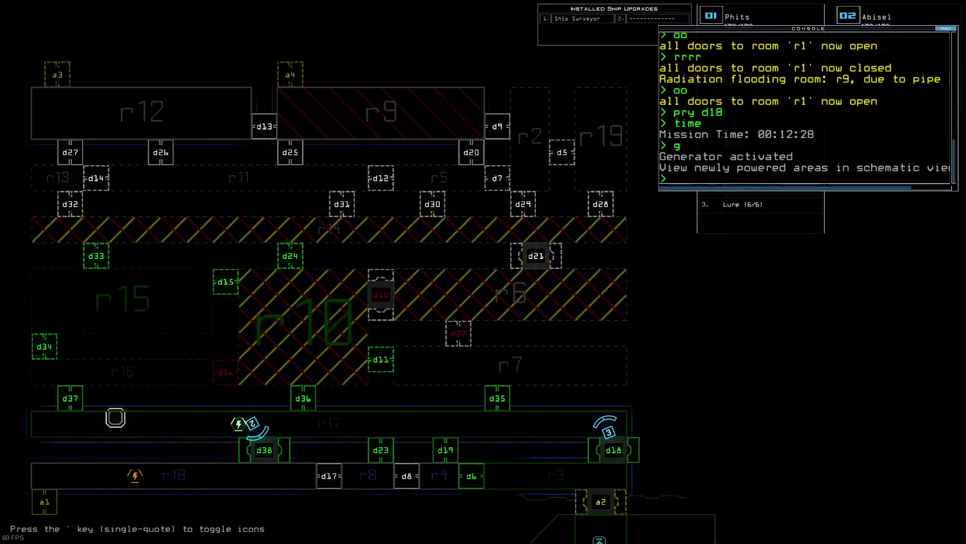
type("motion")
- Run a motion scan of the powered rooms, finding activity in r8, r7 and r4
key("Return")
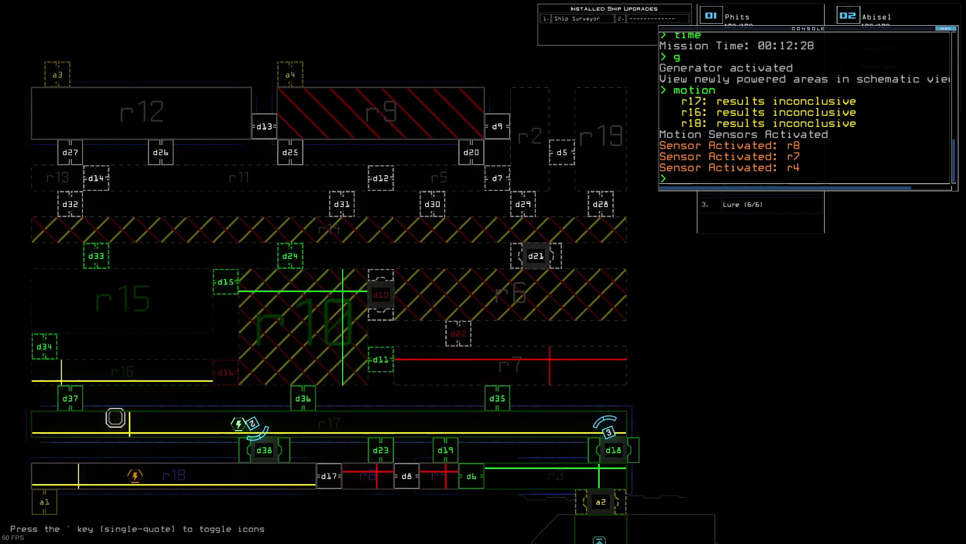
key("Tab")
type("time")
key("Return")
key("Tab")
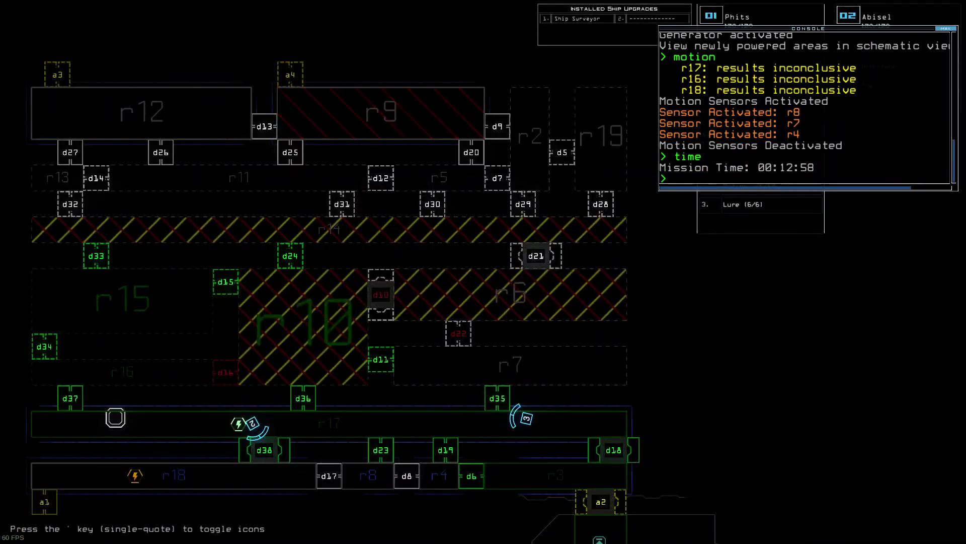
key("Tab")
key("Tab")
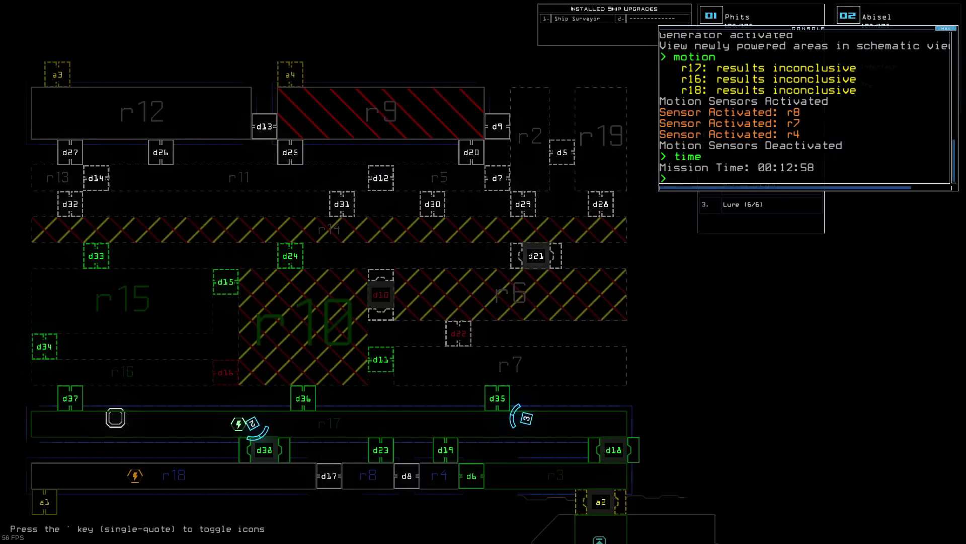
type("time")
key("Return")
type("f r7")
- Tag room r7 on the ship map and recheck the mission time
key("Return")
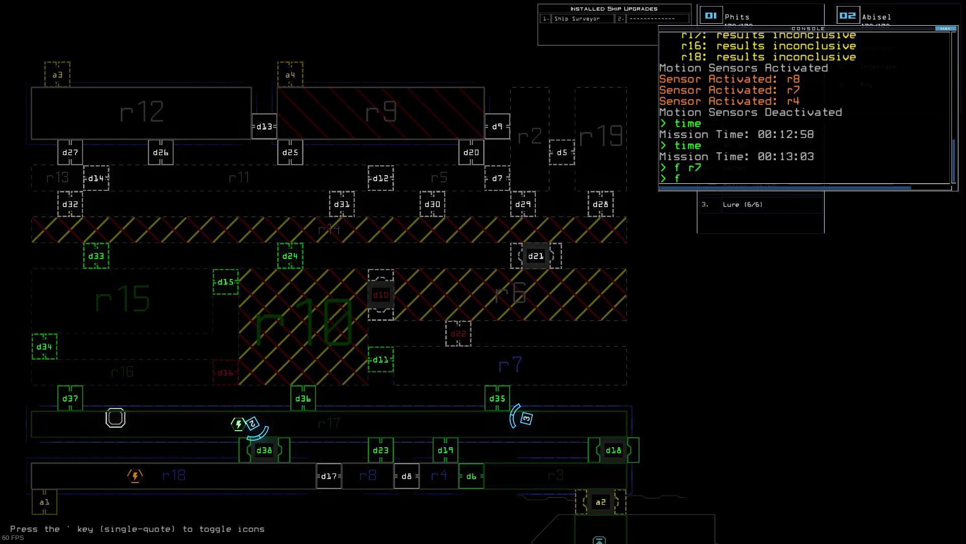
type("time")
key("Return")
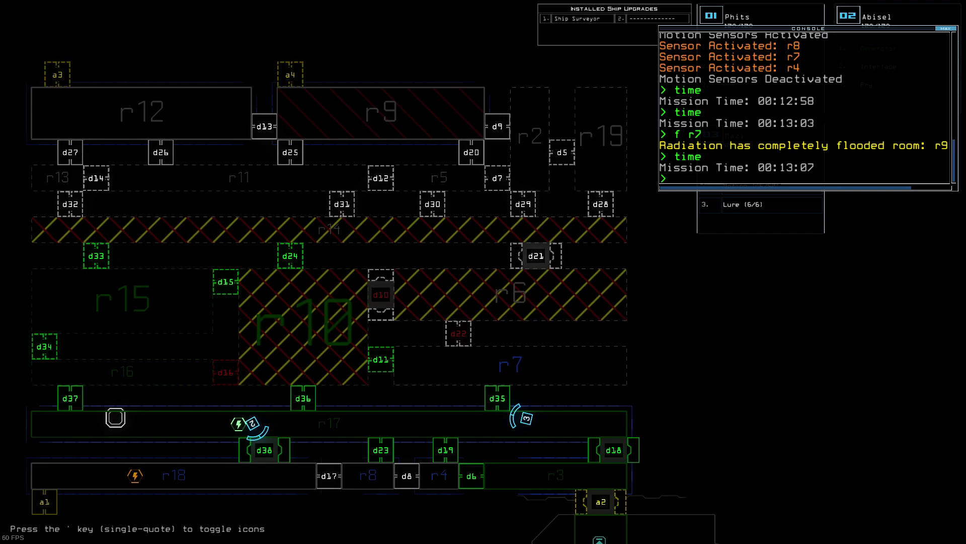
key("Tab")
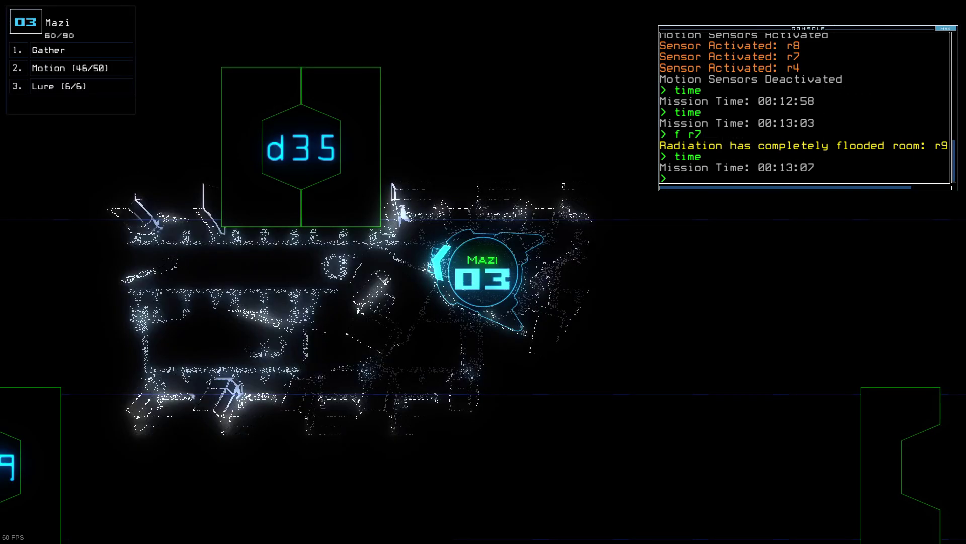
type("time")
key("Return")
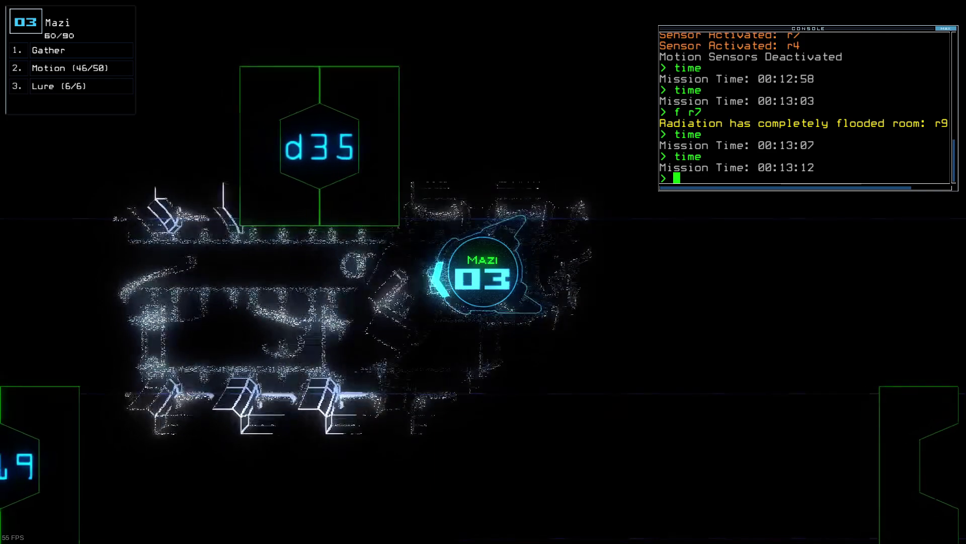
key("Tab")
- Unplug Abisel's generator, deactivating its power
key("2")
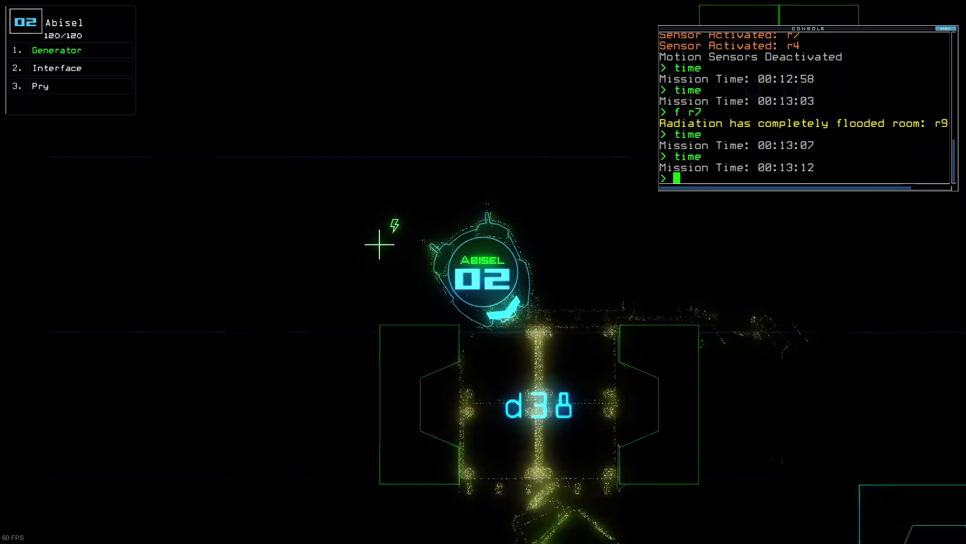
left_click(344, 146)
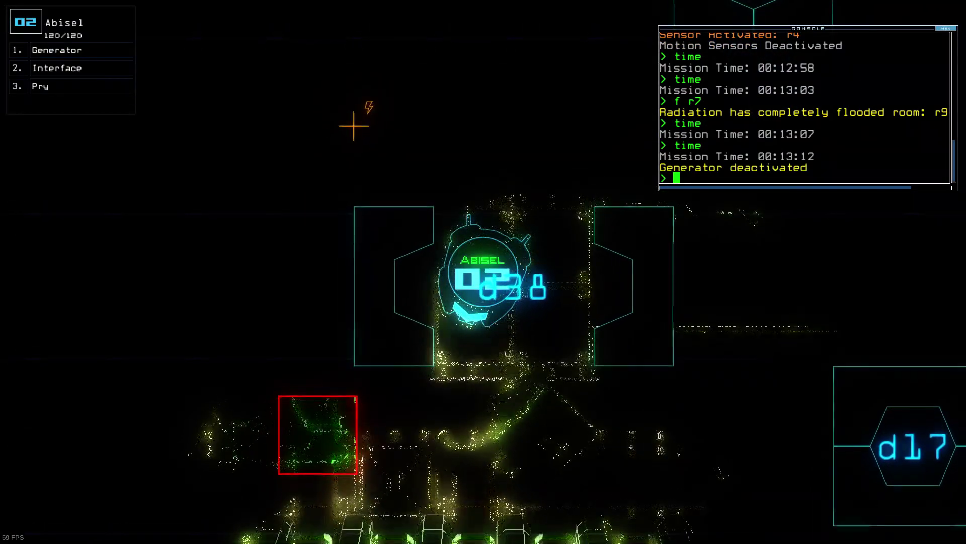
key("3")
key("Tab")
key("2")
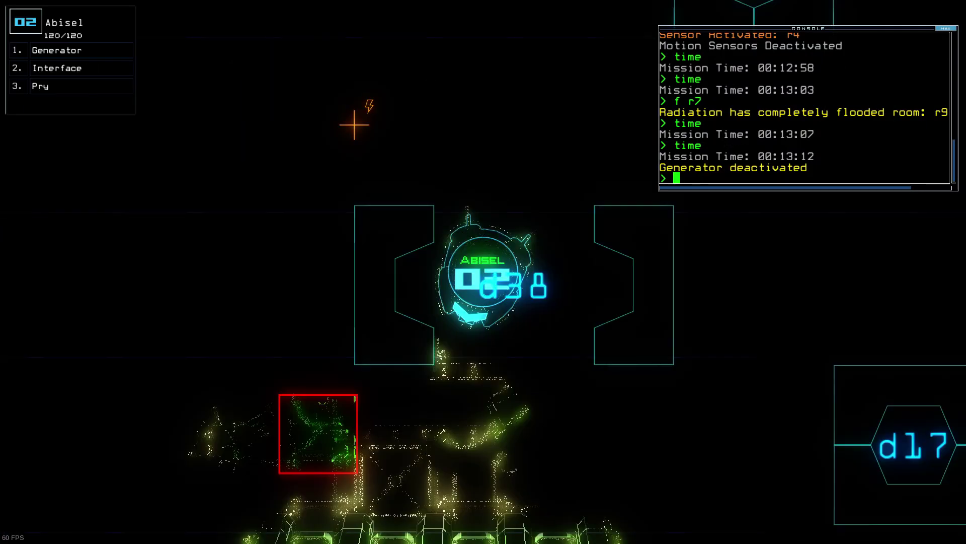
type("3time")
- Drive Mazi left and down to join Abisel in room r17 at door d38
key("Return")
key("Left")
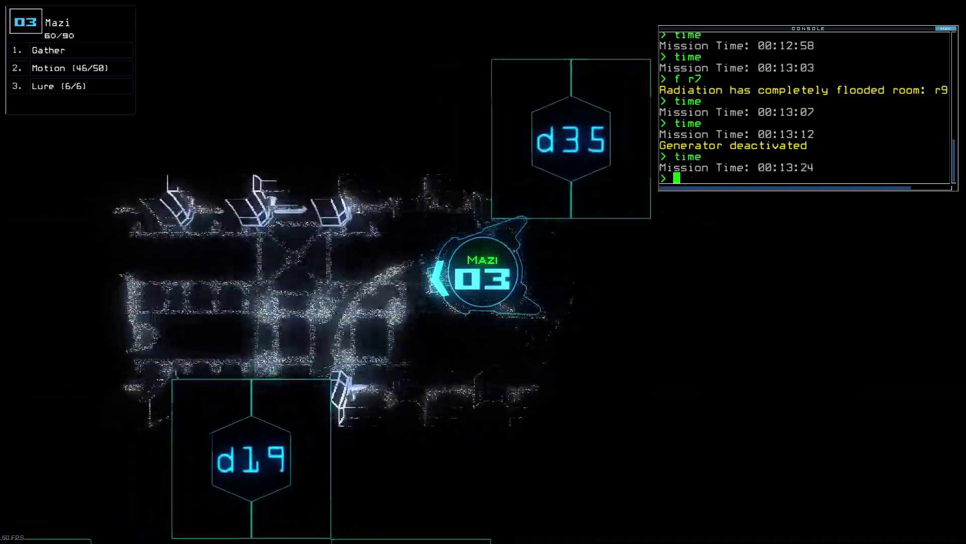
key("Left")
key("Left")
key("Left")
key("Down")
key("Down")
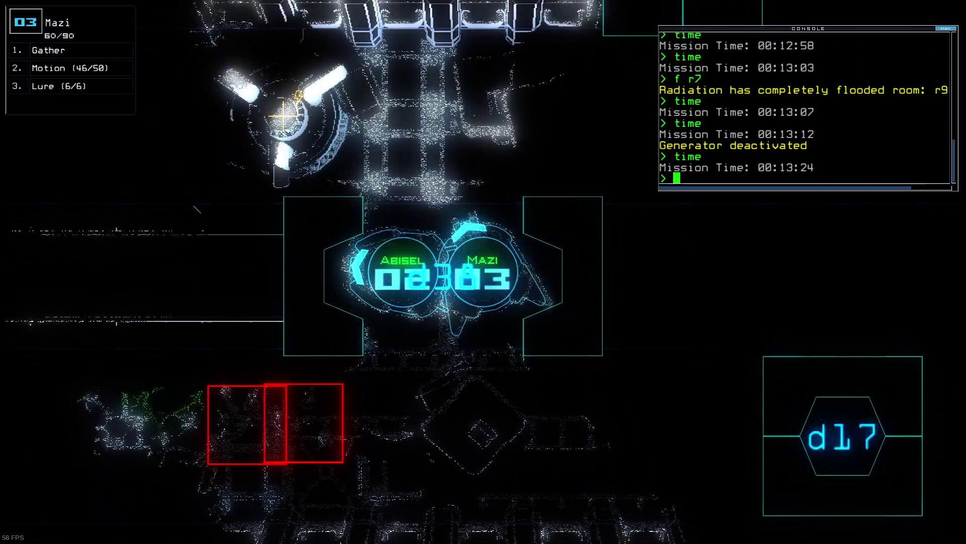
key("2")
type("tim")
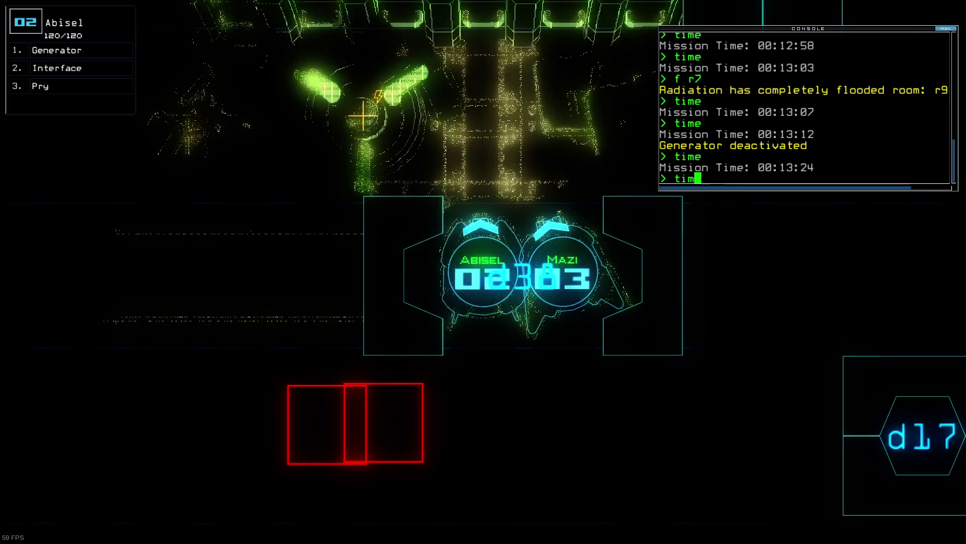
type("e")
key("Return")
key("Tab")
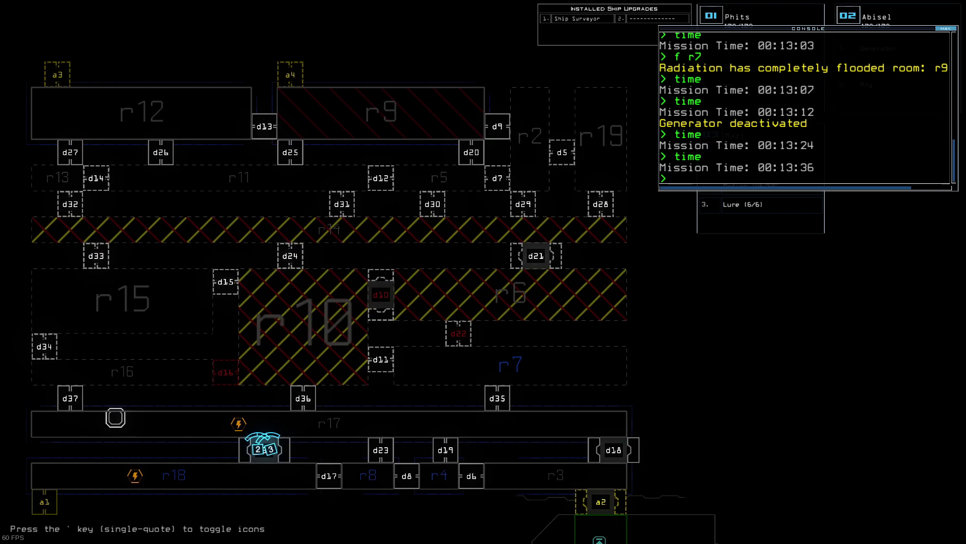
type("me")
- Check the mission time repeatedly, then drive Abisel up toward the generator
key("Return")
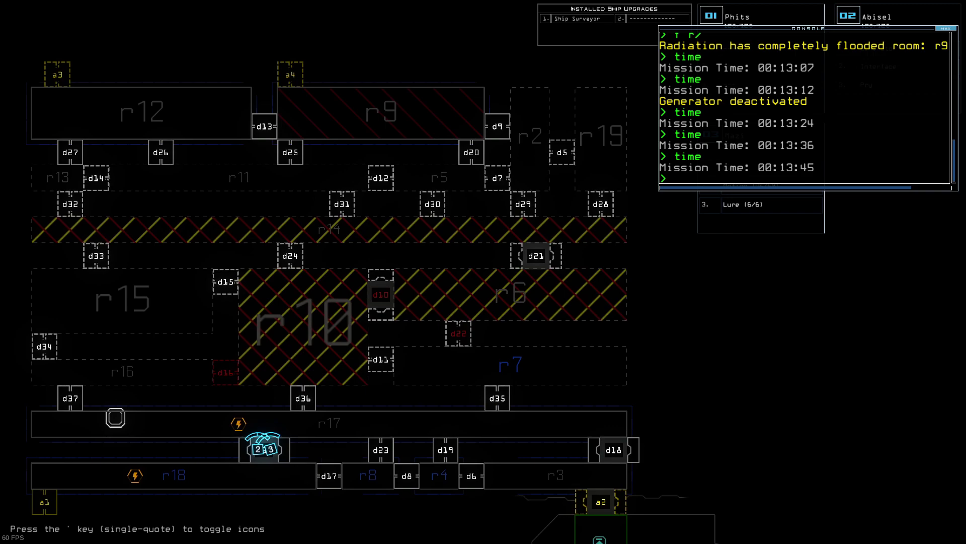
key("Return")
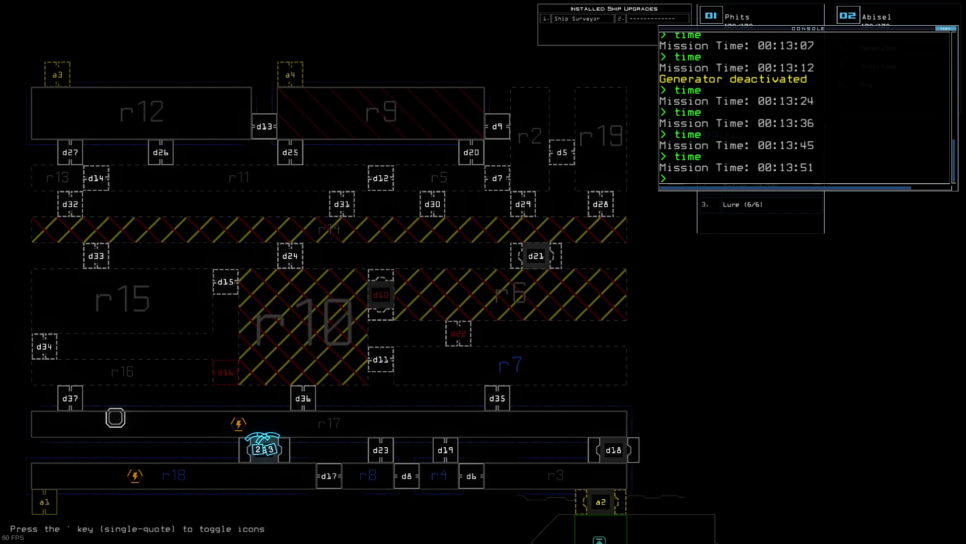
type("ti")
key("Return")
key("Tab")
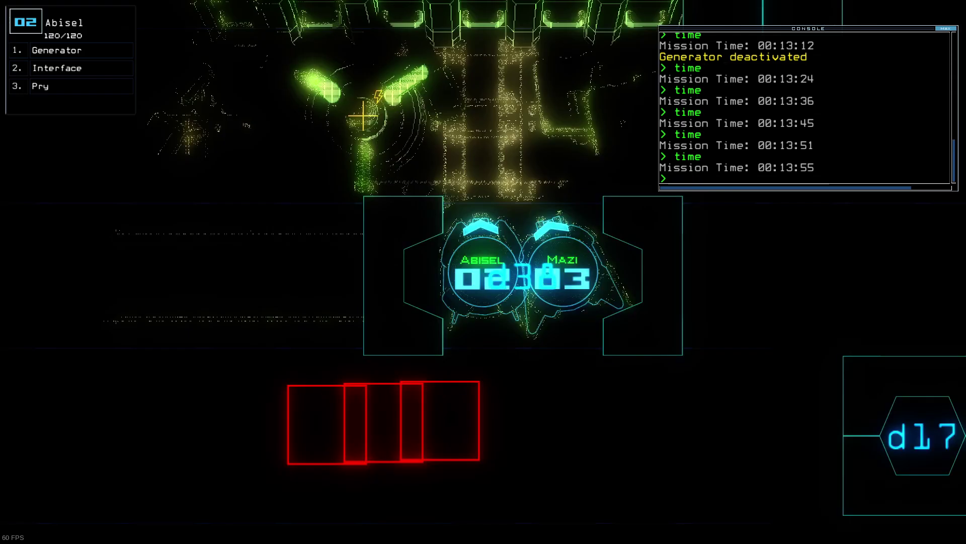
key("Return")
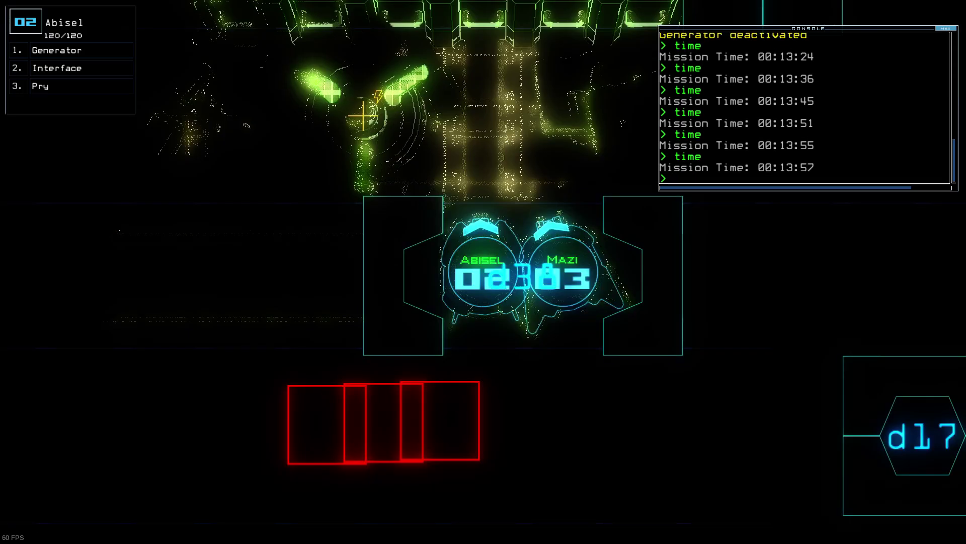
type("time")
key("Return")
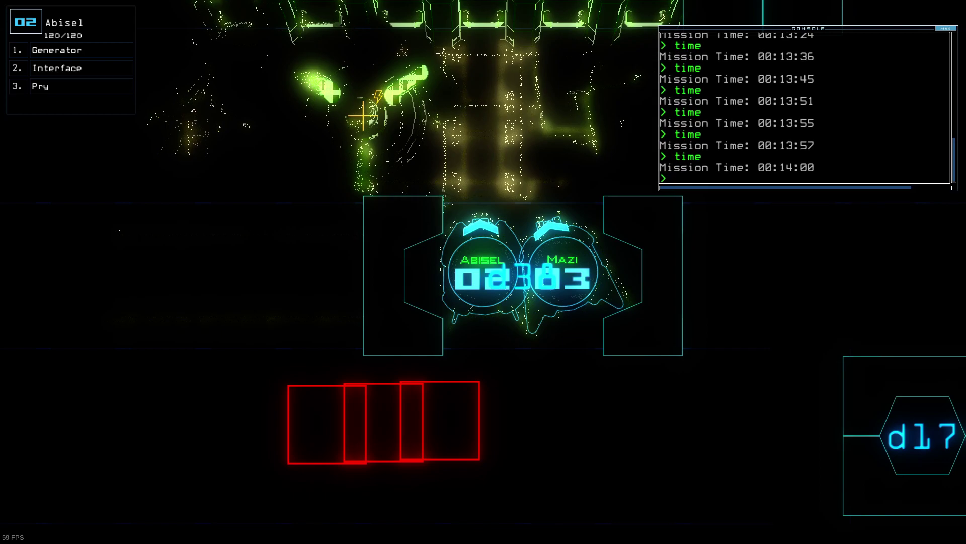
key("Up")
type("g")
- Reconnect Abisel's generator, then have Mazi drop a lure, leaving 5/6
key("Return")
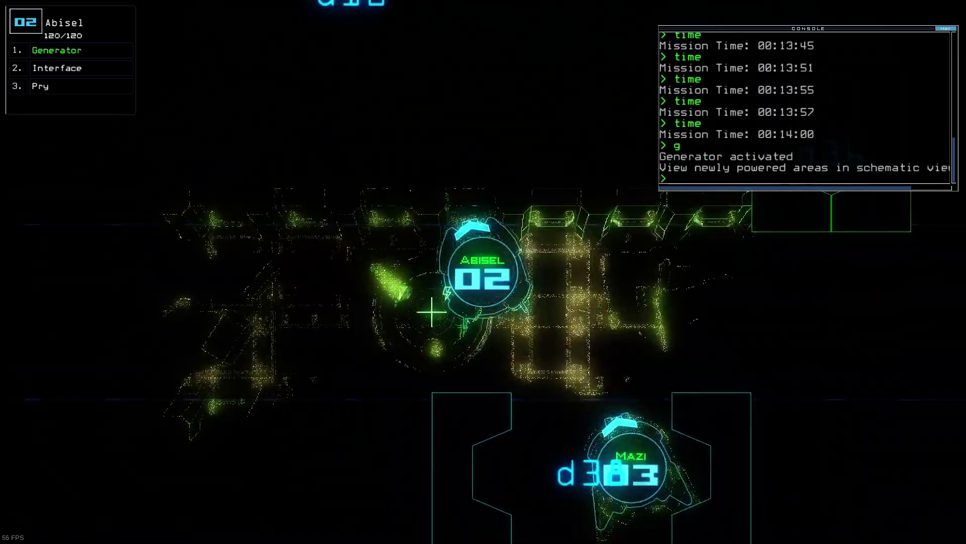
key("3")
key("Up")
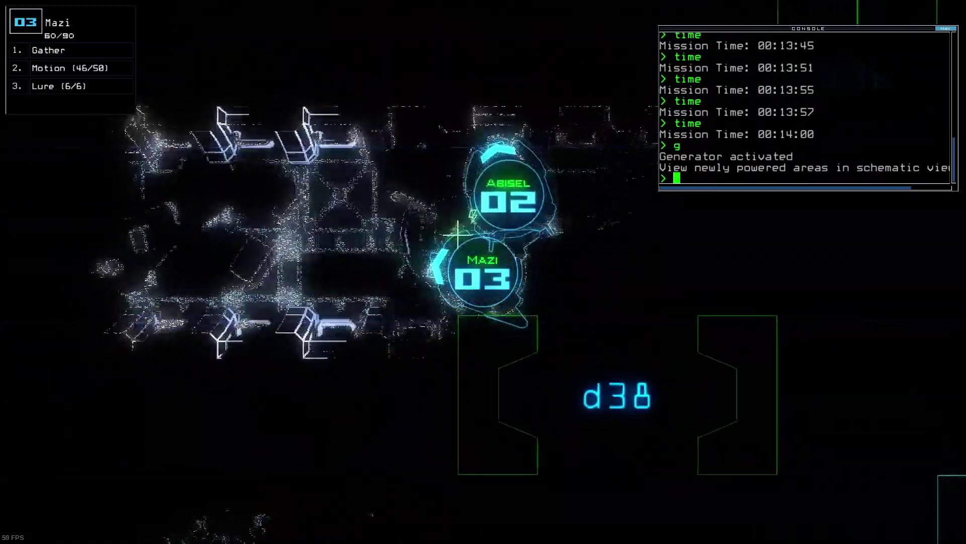
key("Left")
type("lure")
key("Return")
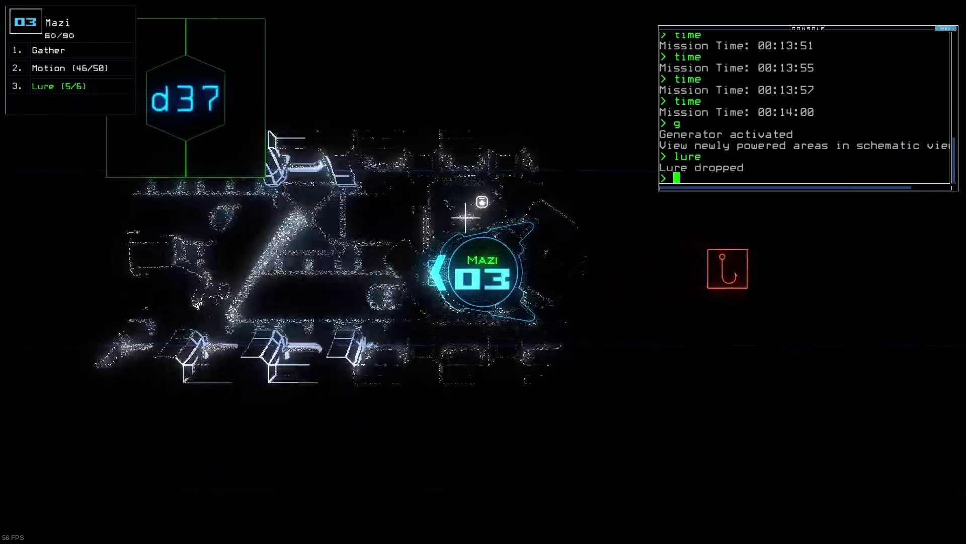
- Open door d37 for Mazi
key("Tab")
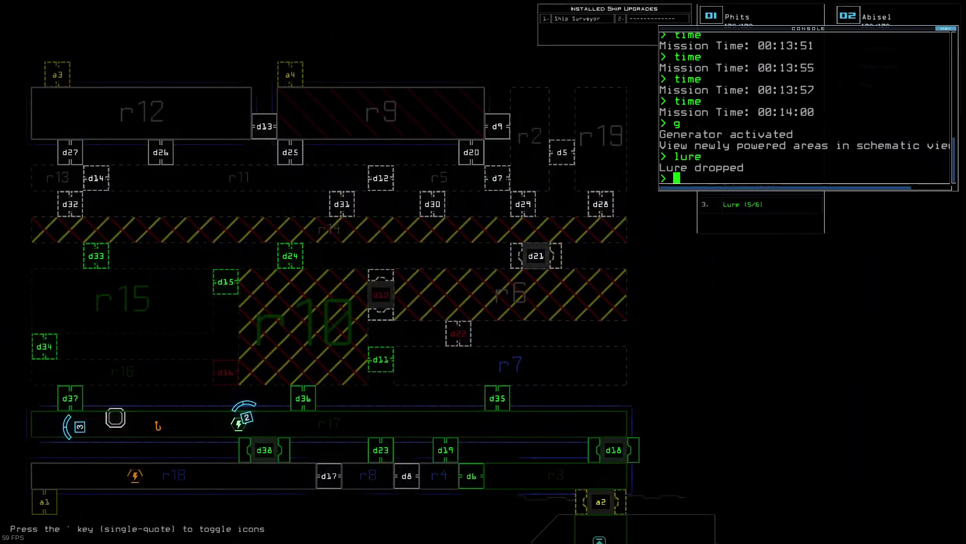
key("Tab")
type("d37")
key("Tab")
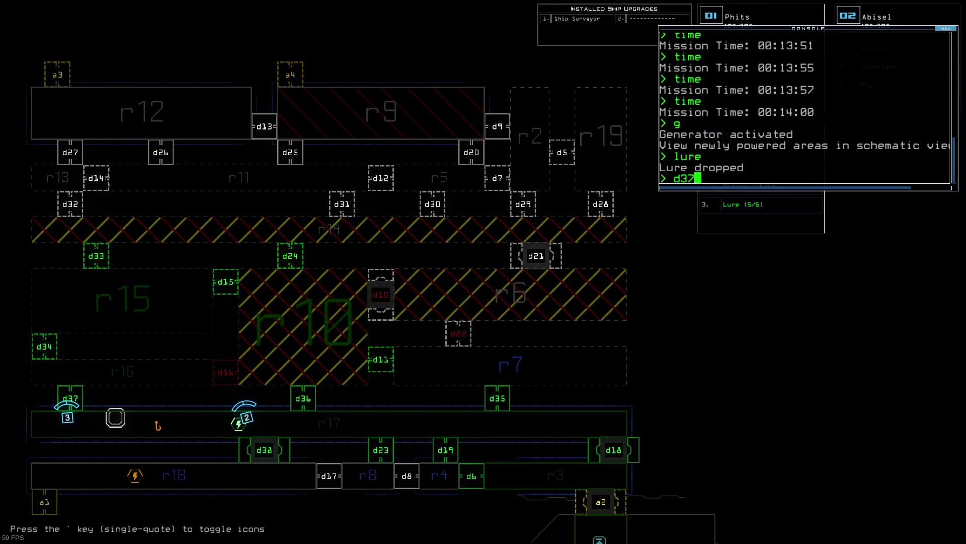
key("Tab")
key("Tab")
key("Tab")
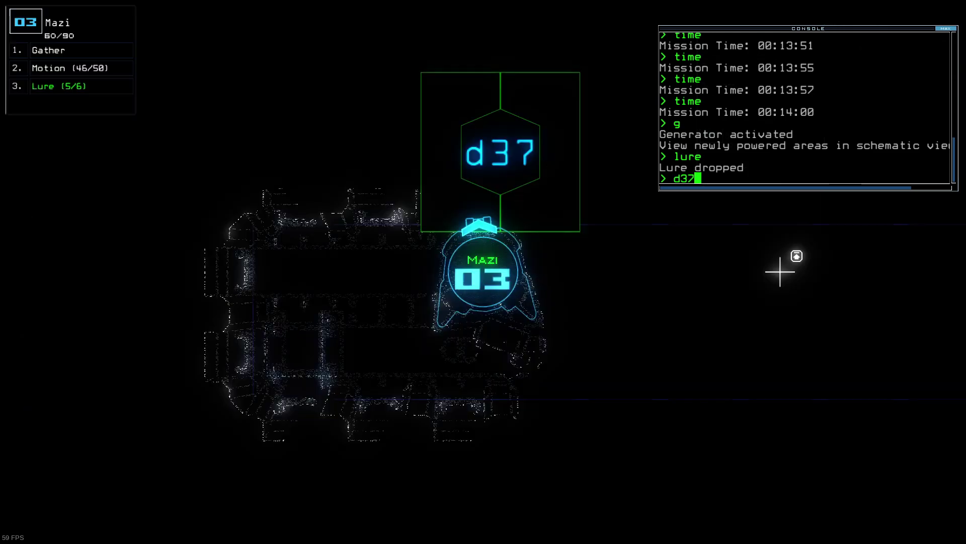
key("Return")
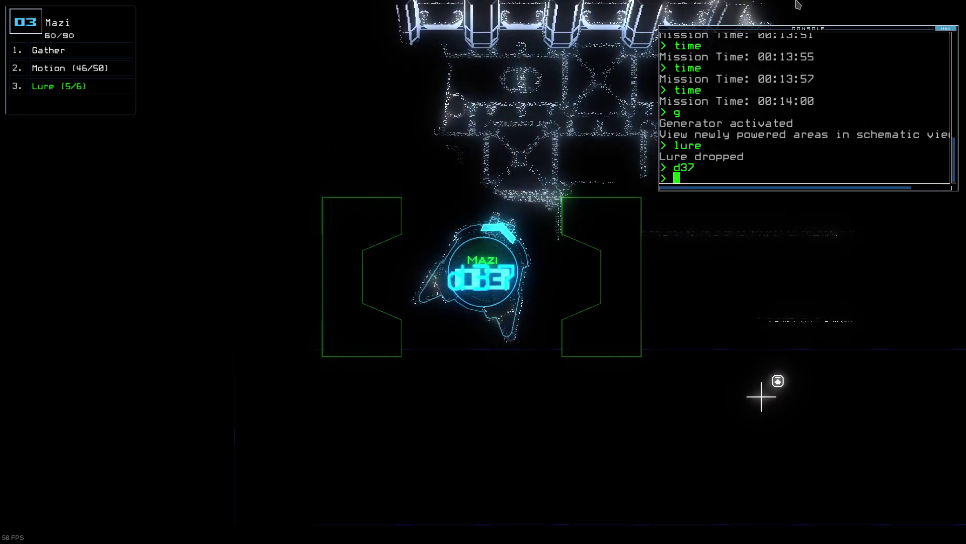
- Drive Mazi into room r16 and gather its scrap
left_click_drag(779, 34, 828, 487)
type("t")
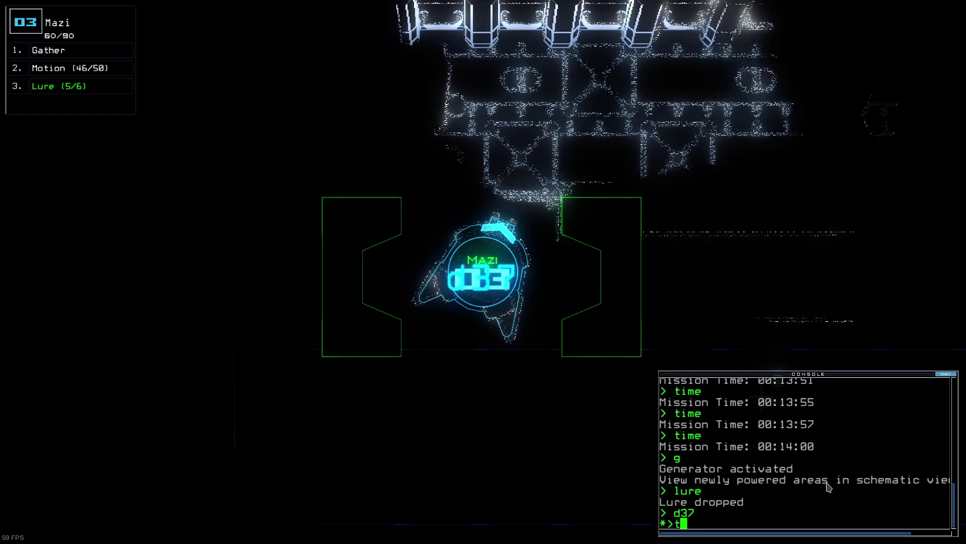
type("ime")
key("Return")
key("Tab")
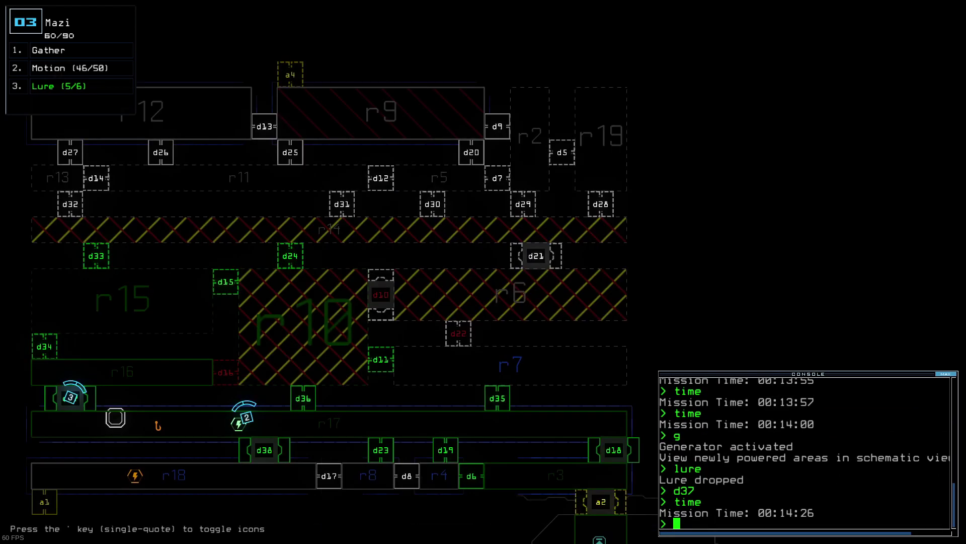
key("Tab")
key("Up")
key("Right")
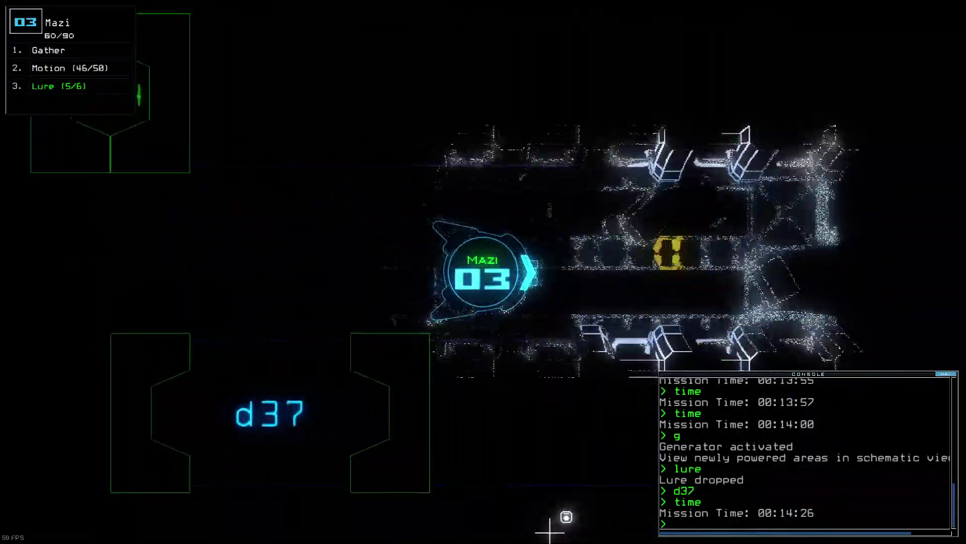
type("g")
key("Return")
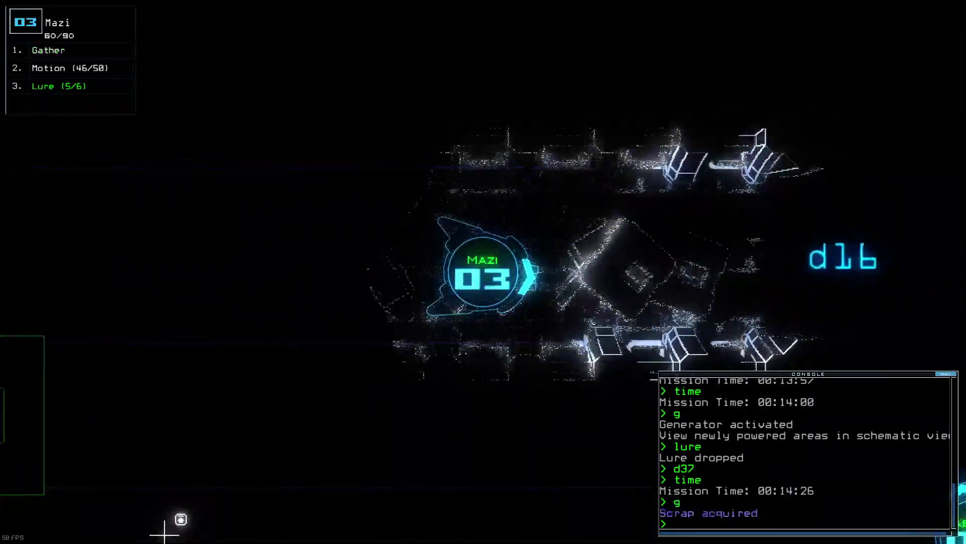
- Open door d34 for drone Mazi, checking the map and mission time
key("Tab")
type("m")
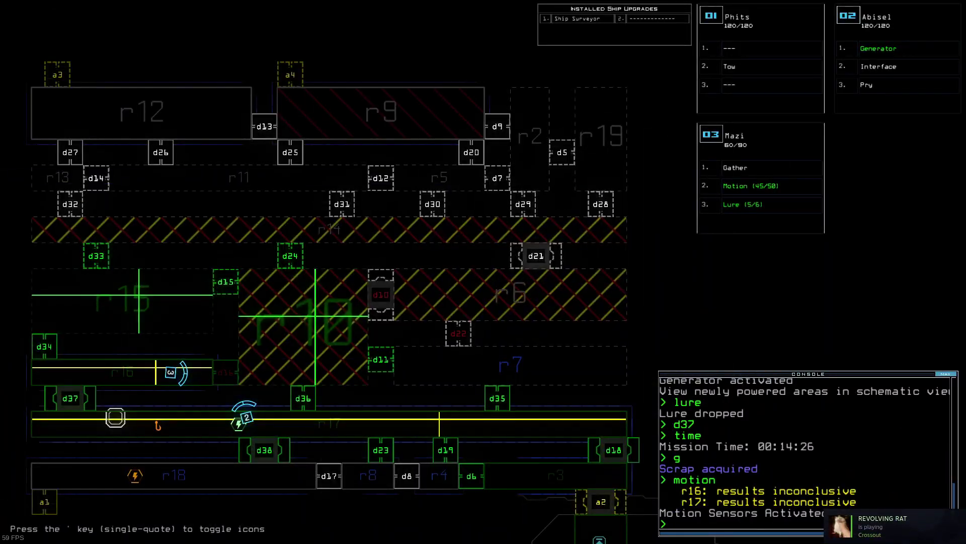
key("Tab")
type("d34")
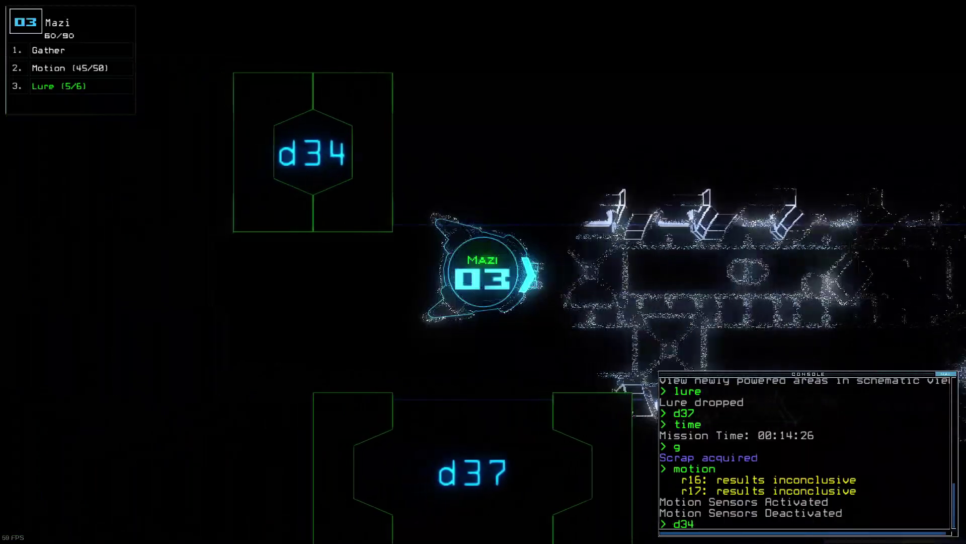
key("Tab")
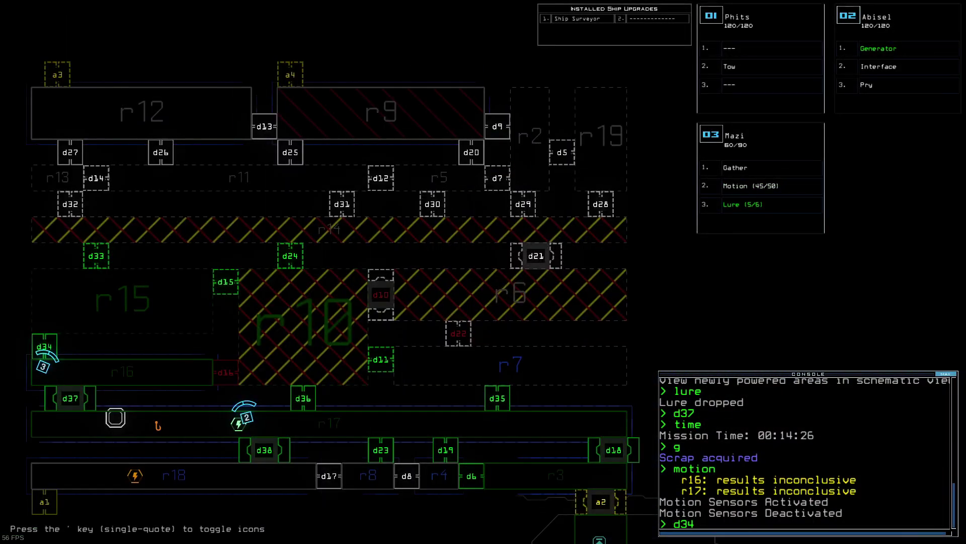
key("Tab")
key("Return")
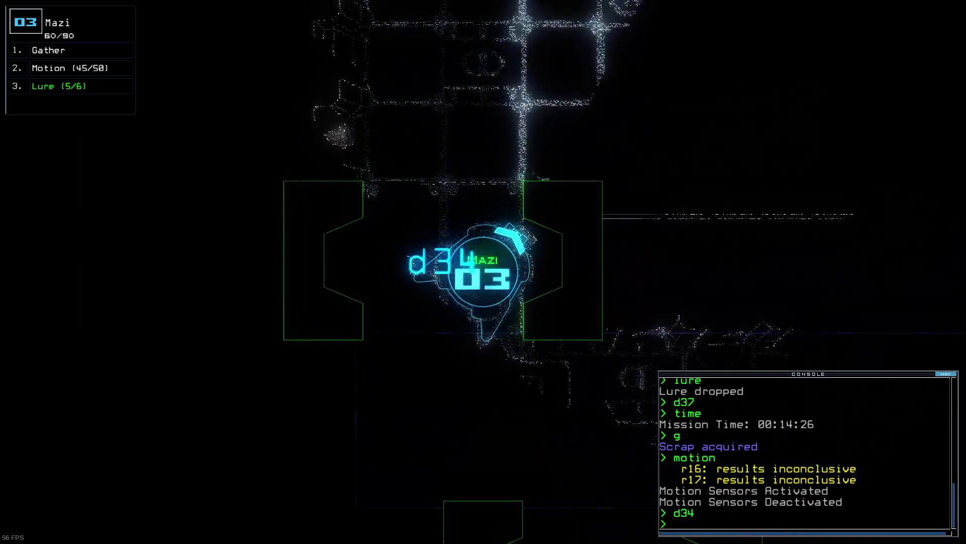
type("me")
key("Return")
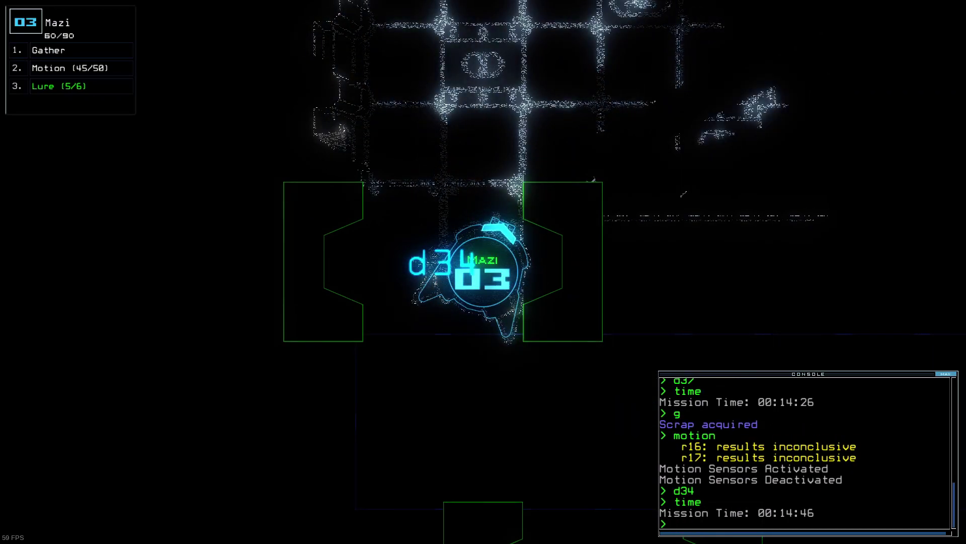
- Drive Mazi north through d34 and east to scan rooms r16 and r17
key("Up")
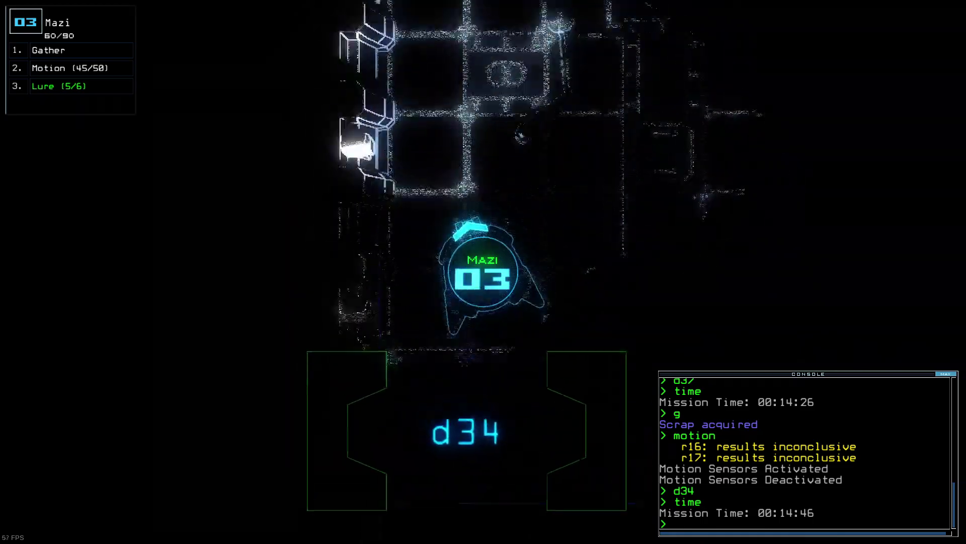
key("Right")
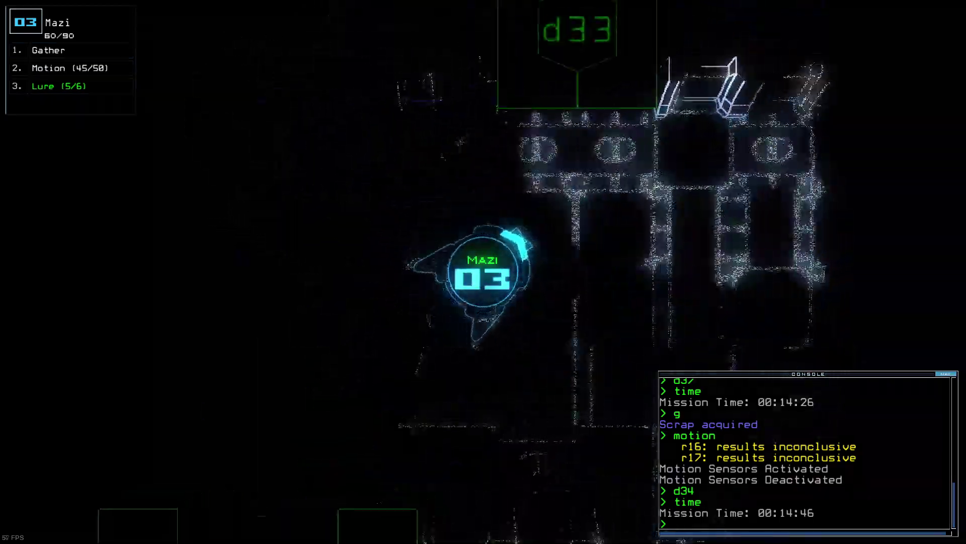
key("Right")
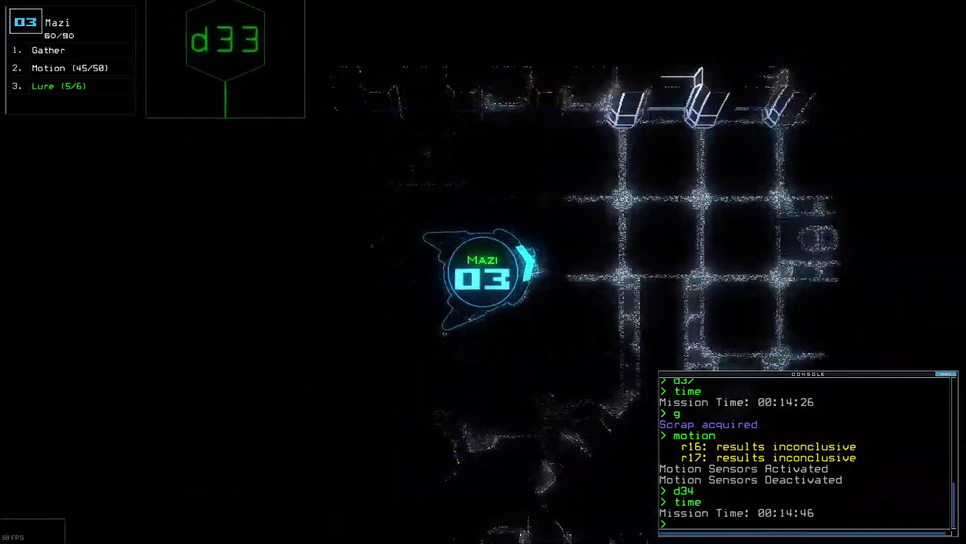
key("Tab")
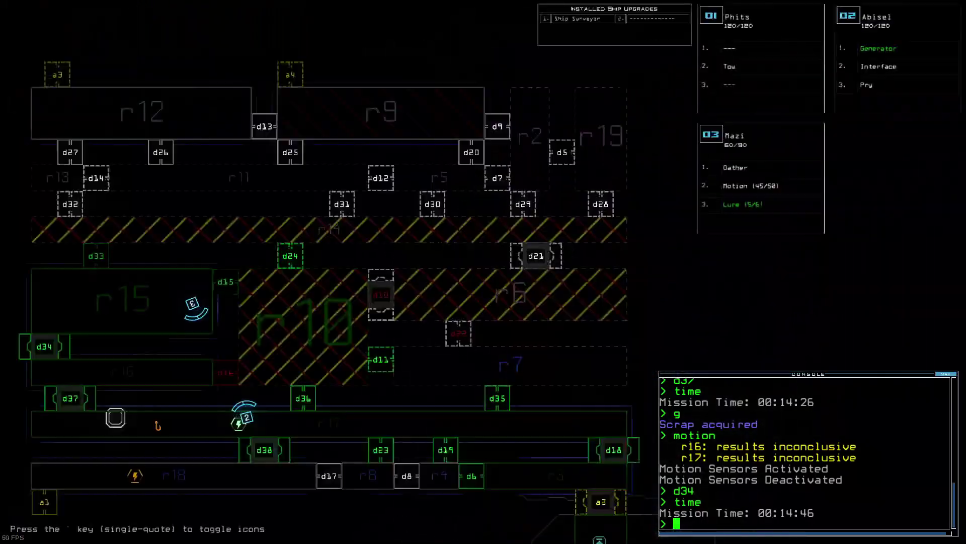
key("Tab")
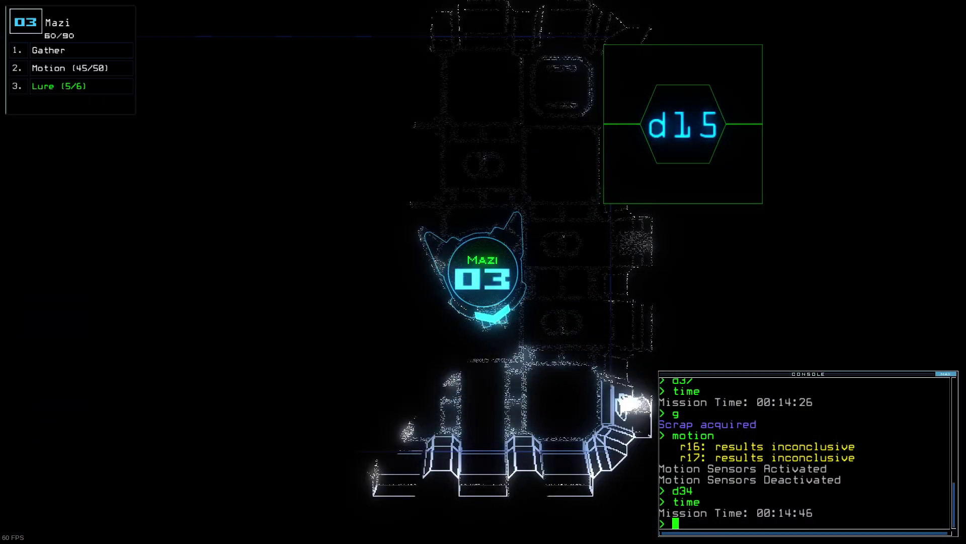
type("time")
key("Return")
- Bring Mazi back south past doors d34 and d37
key("Left")
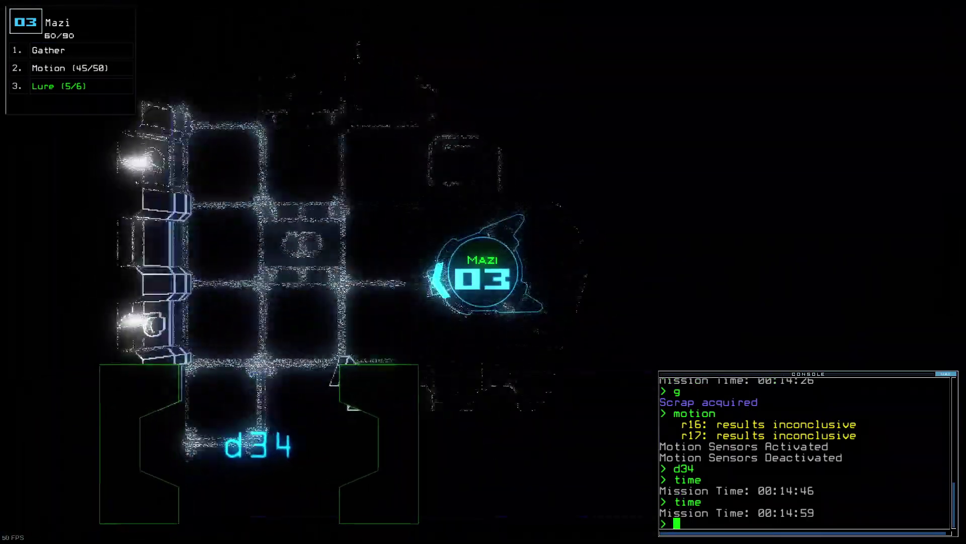
key("Down")
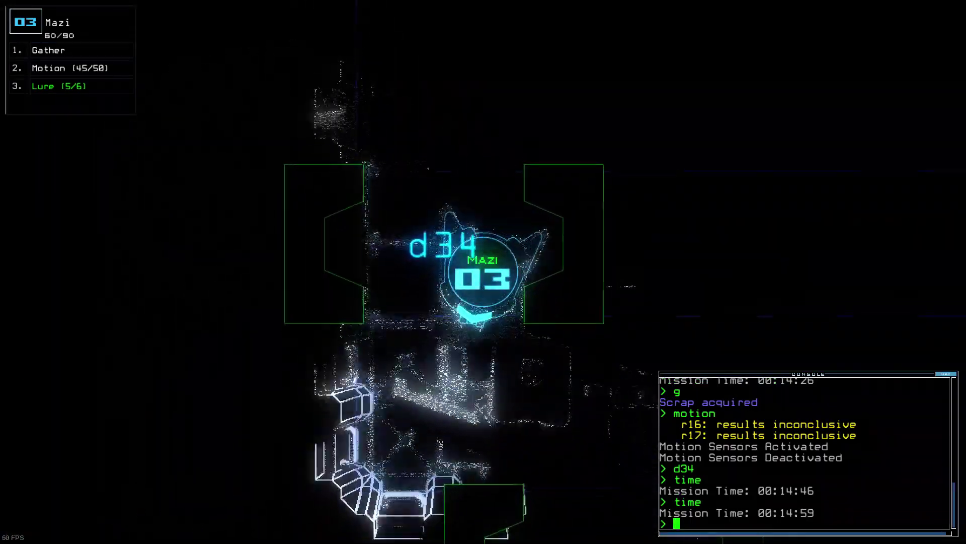
key("Tab")
key("Right")
key("Tab")
key("Down")
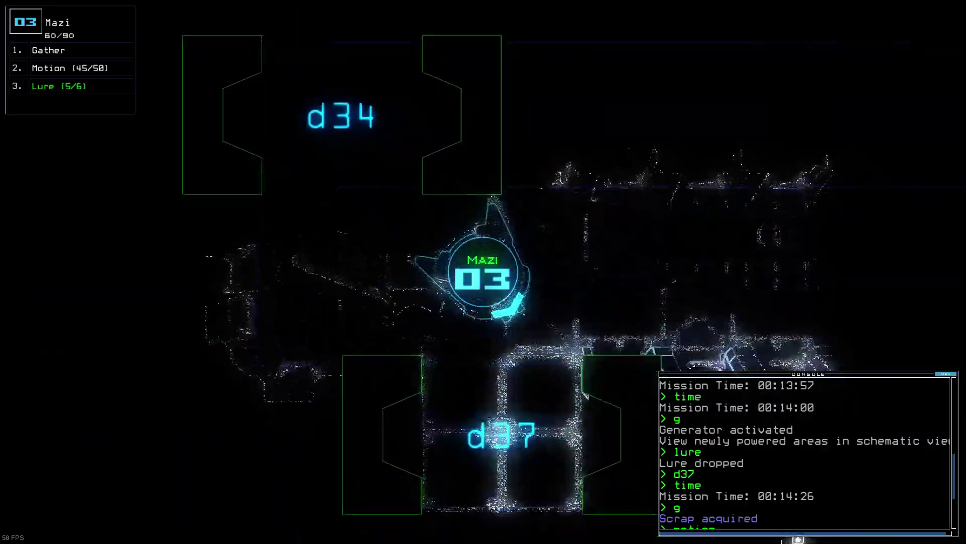
key("Right")
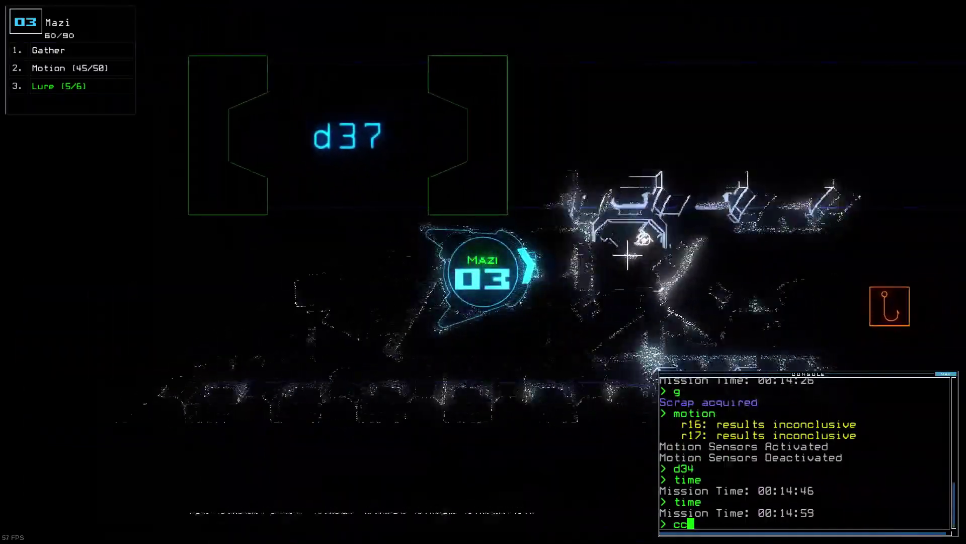
type("pickup")
- Pick up the lure, toggle door d18, and send Abisel and Mazi back to r1
key("Return")
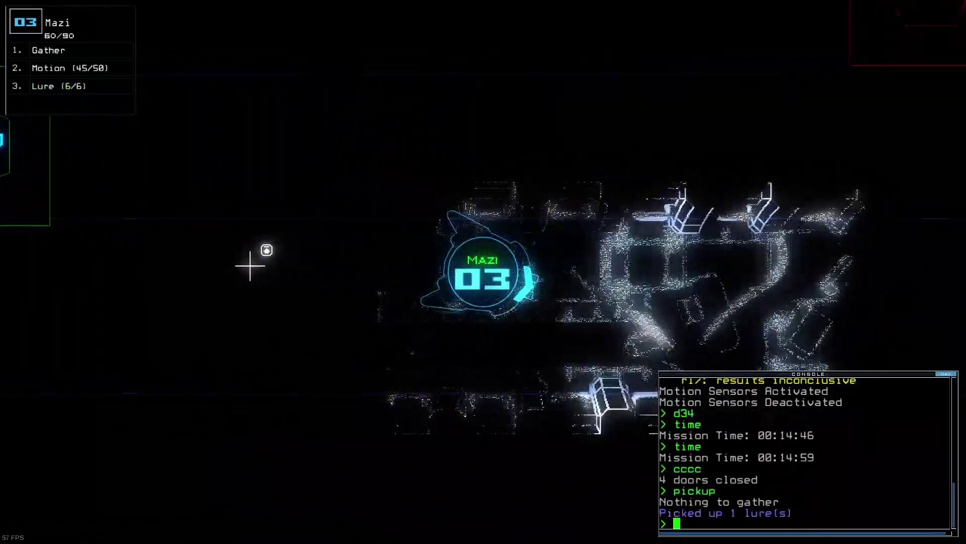
key("Tab")
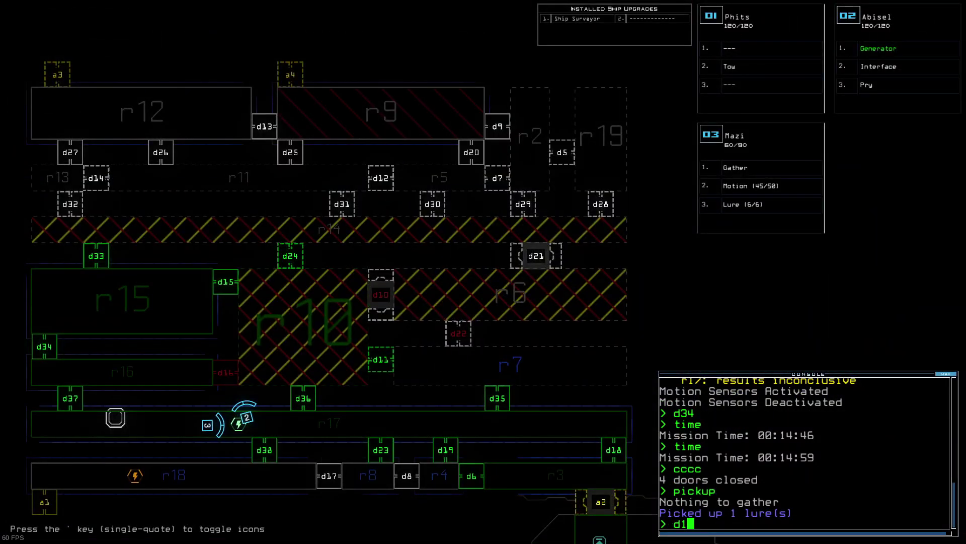
type("en")
key("Return")
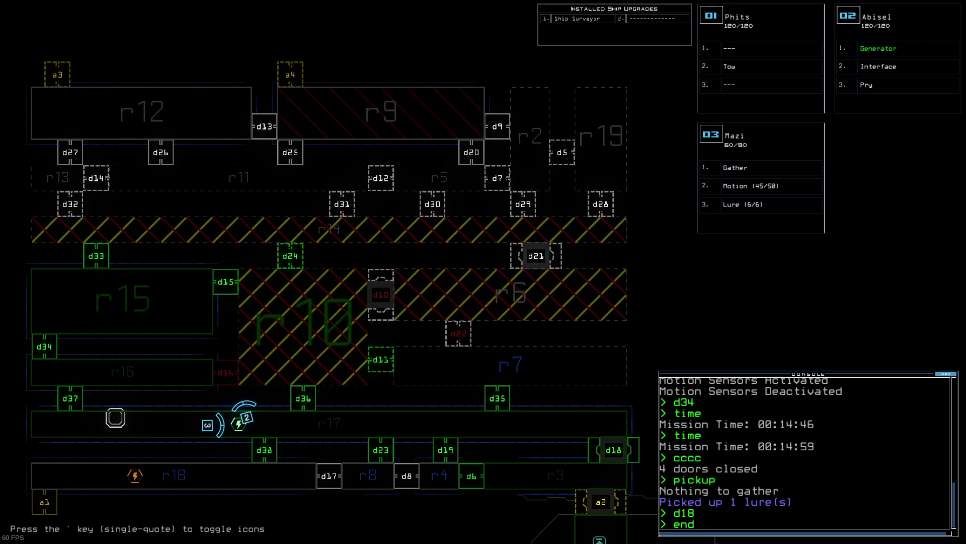
key("Return")
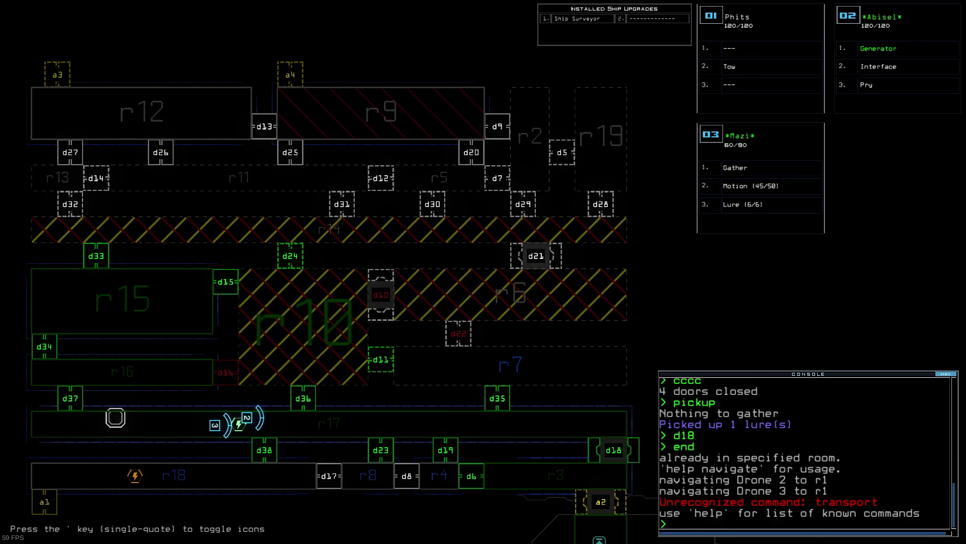
type("time")
key("Return")
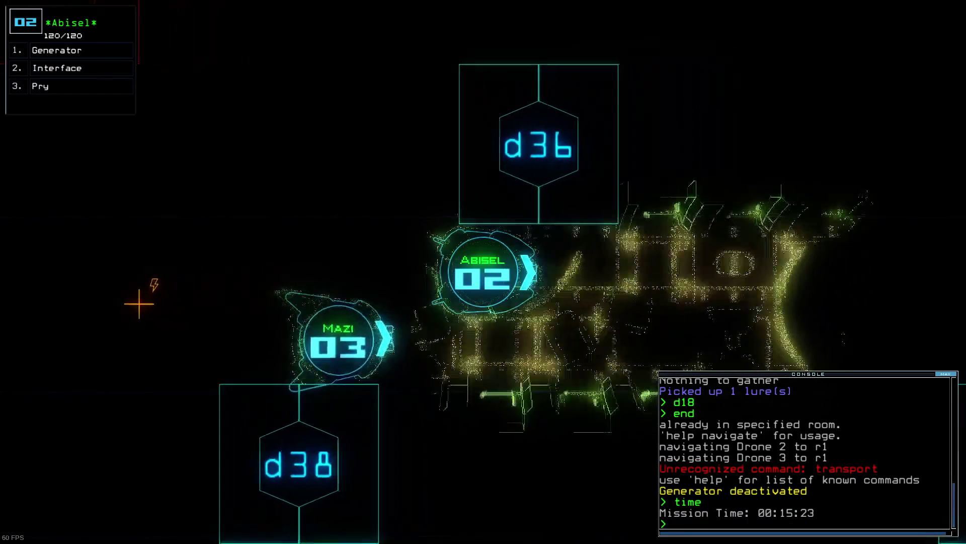
key("Tab")
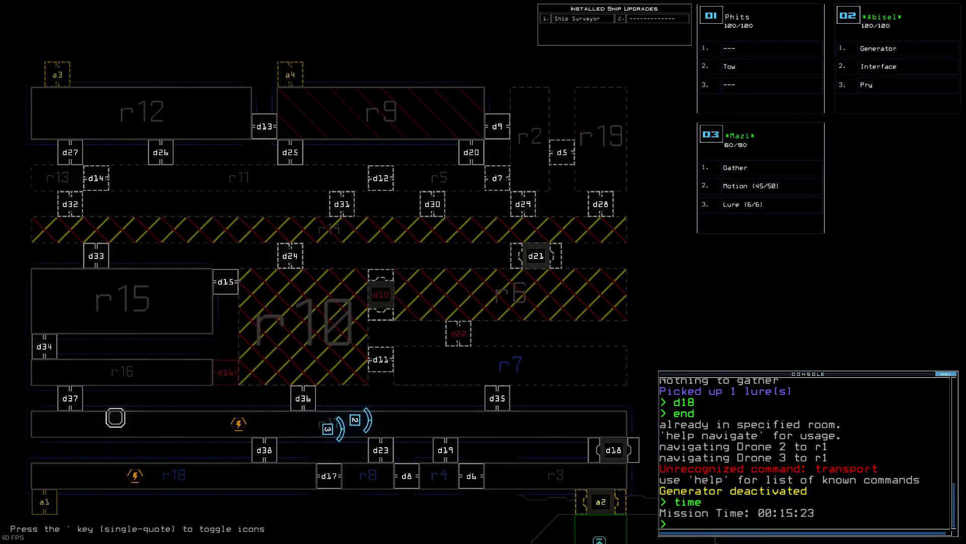
- Swap Phaxtolgia's Mine upgrade into drone Phits's first slot
key("Tab")
type("3")
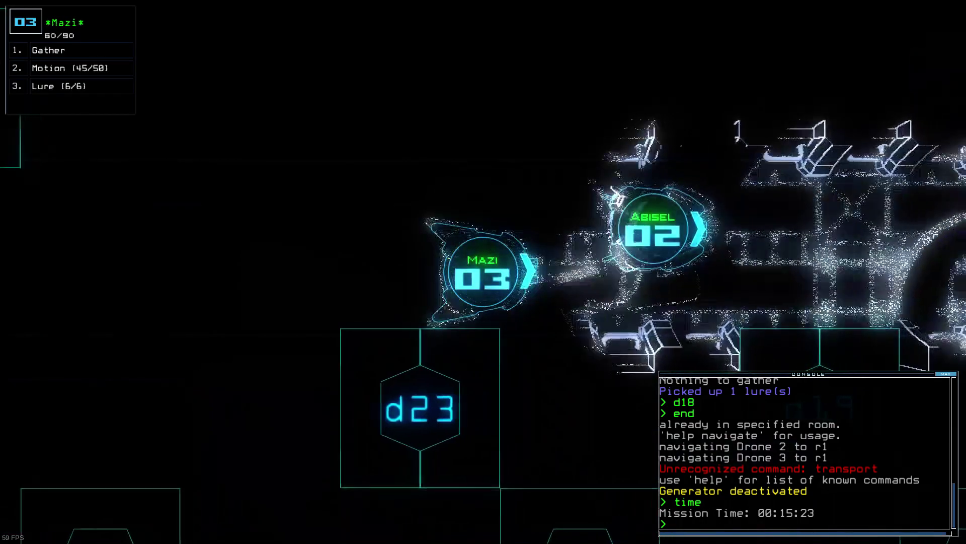
type("1swap")
key("Return")
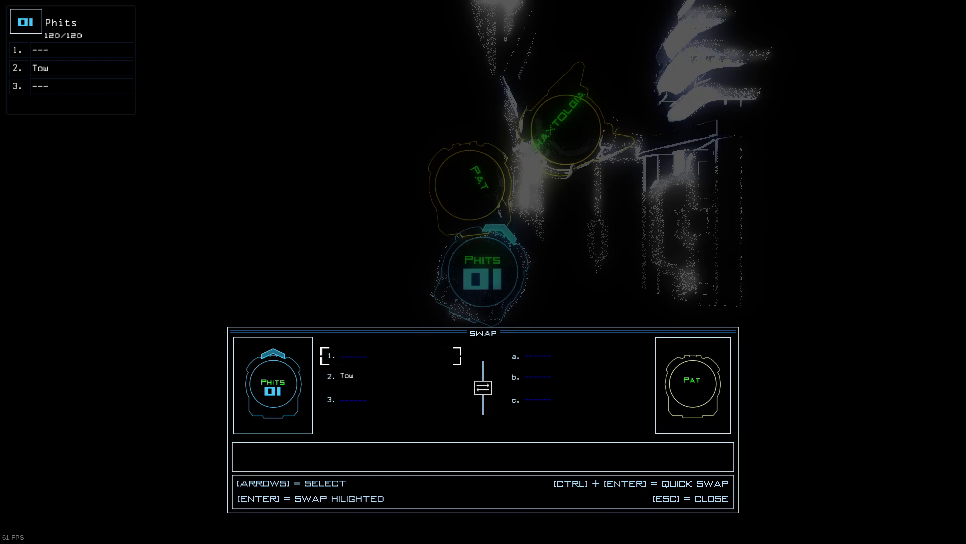
key("Escape")
type("swap")
key("Return")
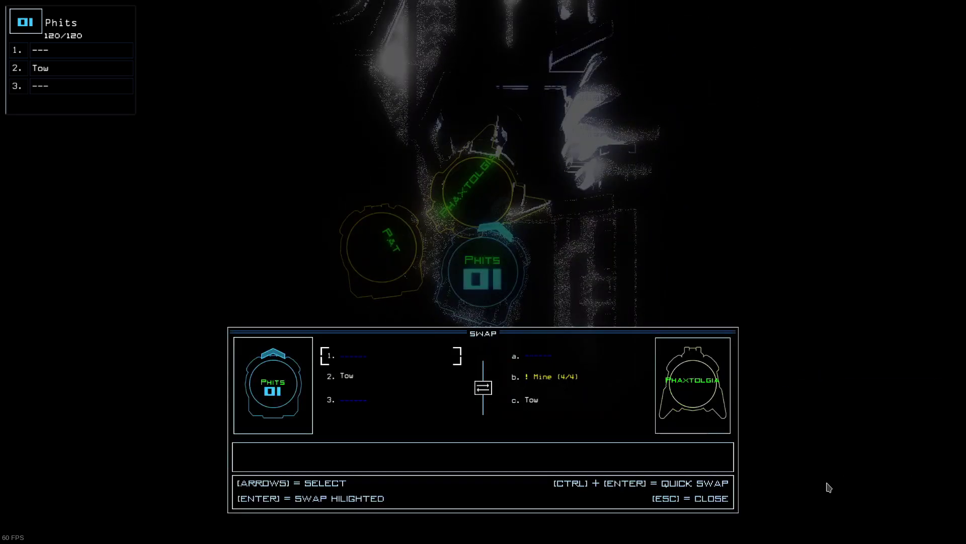
key("Down")
key("Return")
key("Escape")
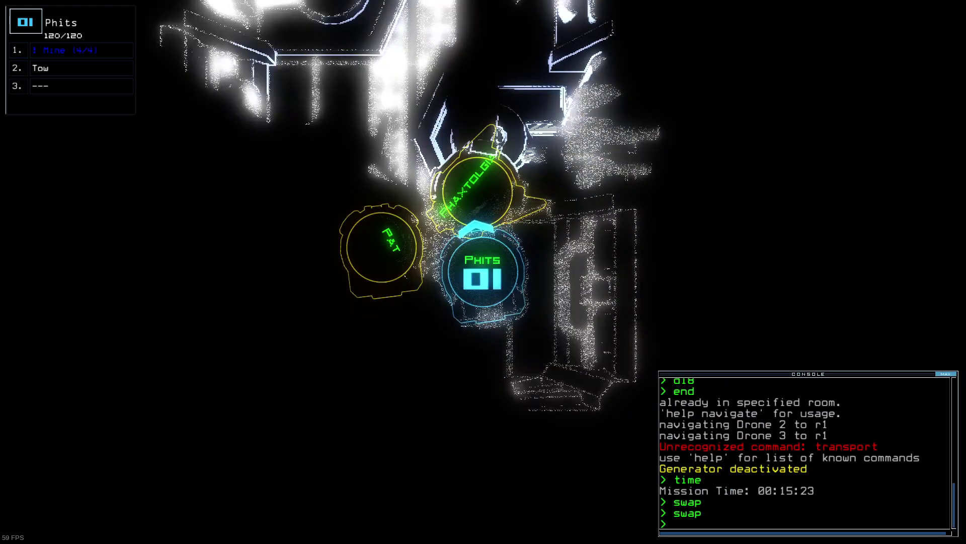
type("time")
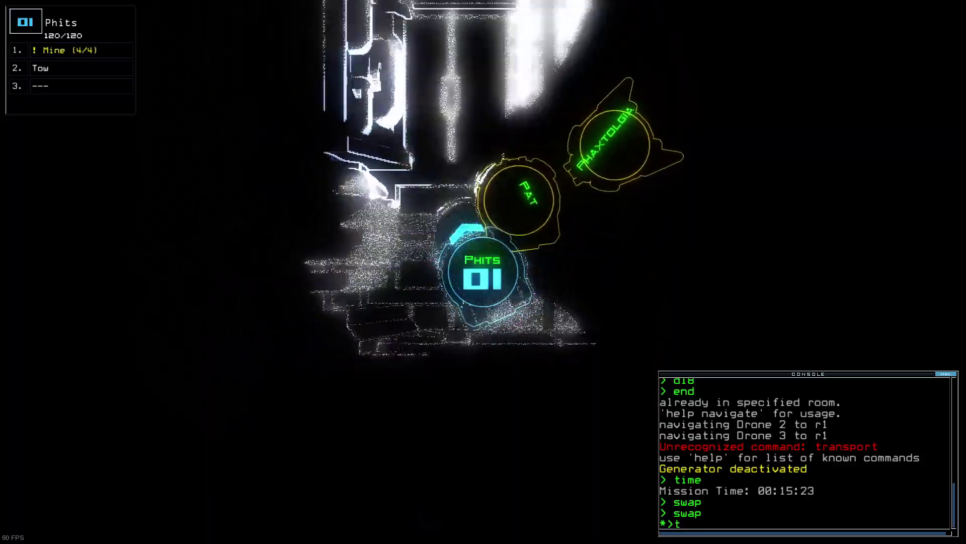
type("l")
- Drop a proximity mine with Phits, leaving 3 of 4
key("Return")
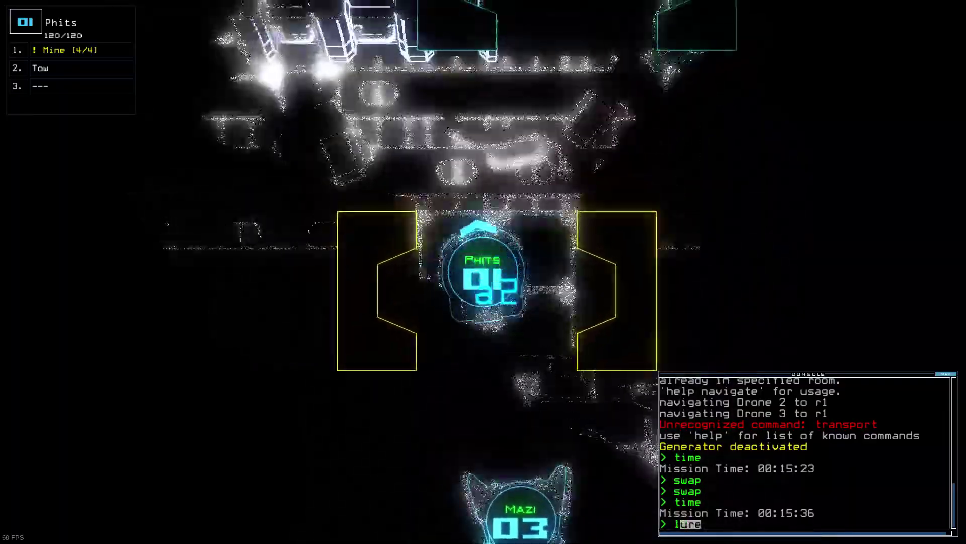
type("re")
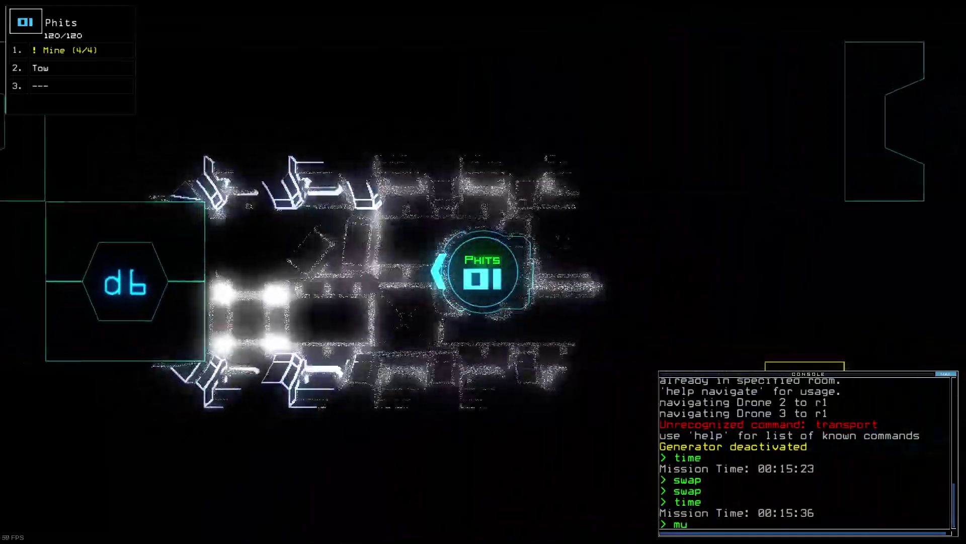
key("Return")
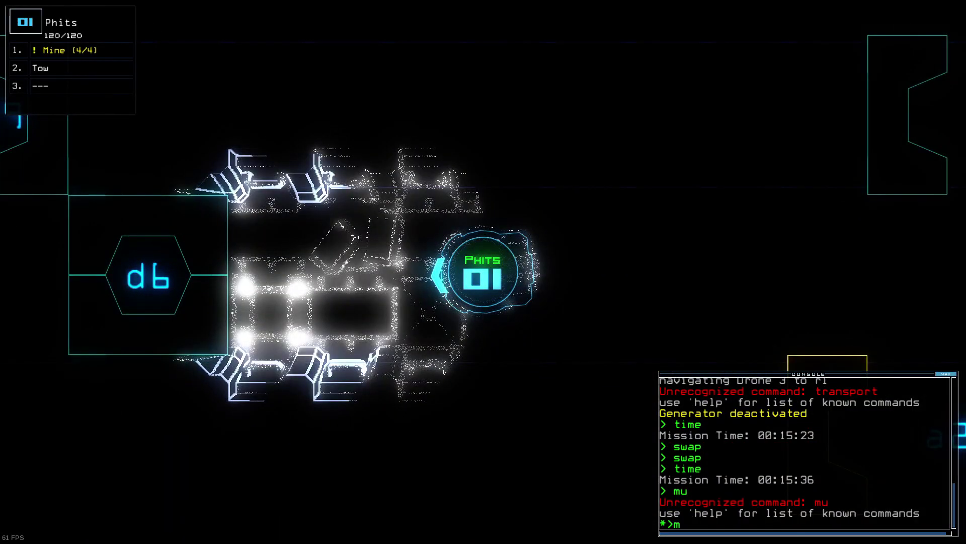
type("ine")
key("Return")
type("time")
key("Return")
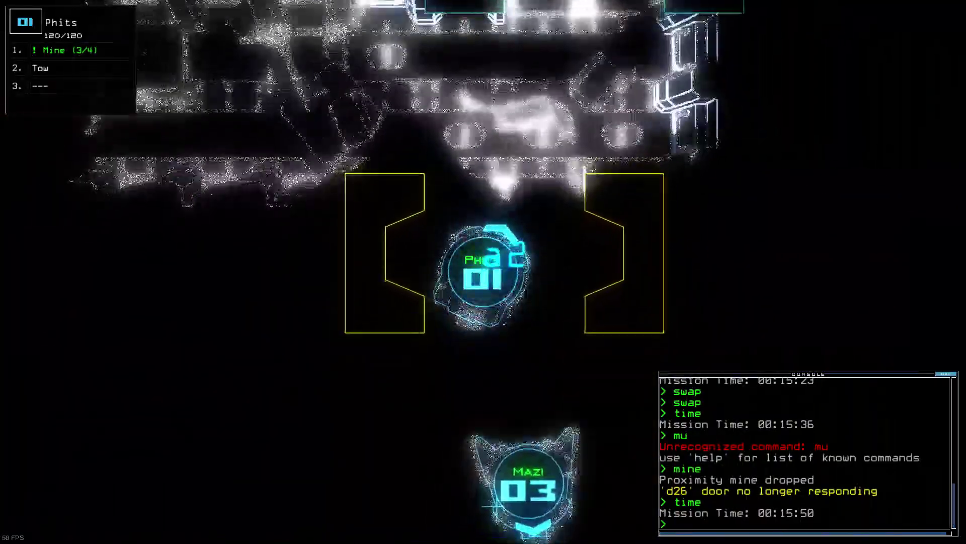
scroll(115, 418, "down", 3)
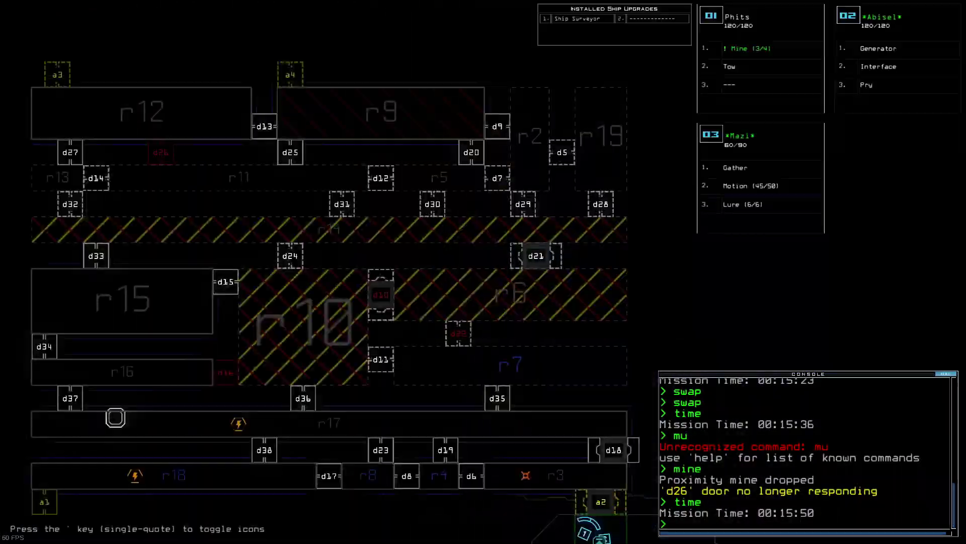
scroll(115, 418, "up", 3)
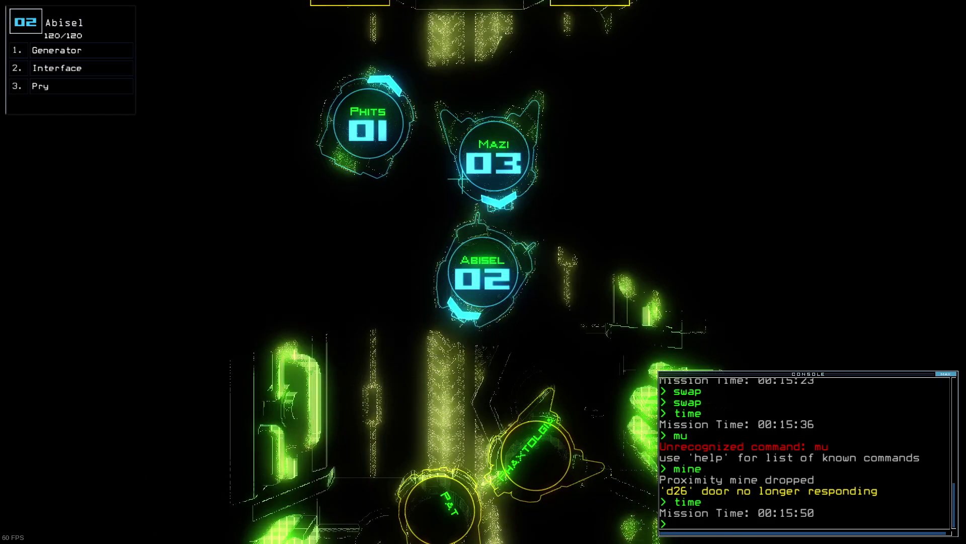
type("3time")
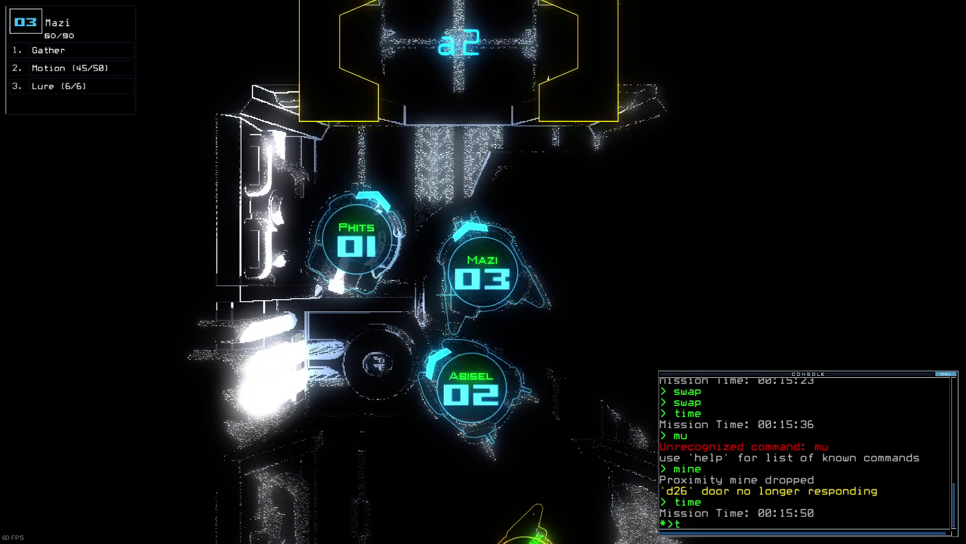
- Nudge Mazi up toward airlock door a2 and back beside the others
key("Return")
key("Up")
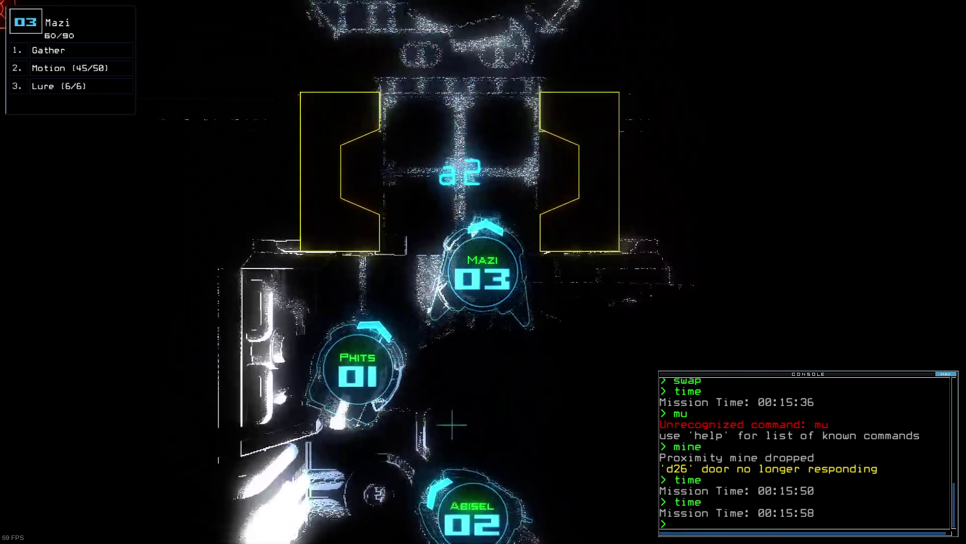
type("time")
key("Return")
type("oo")
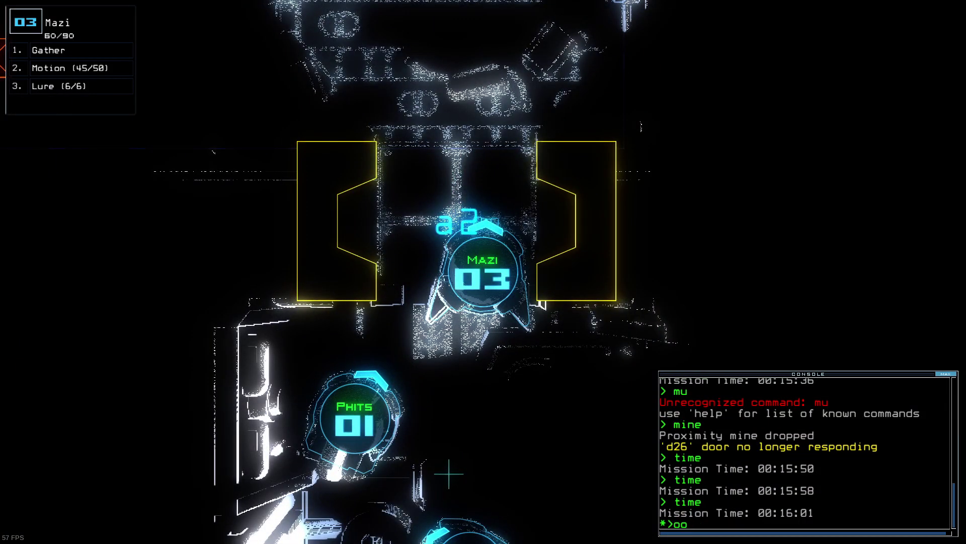
key("Down")
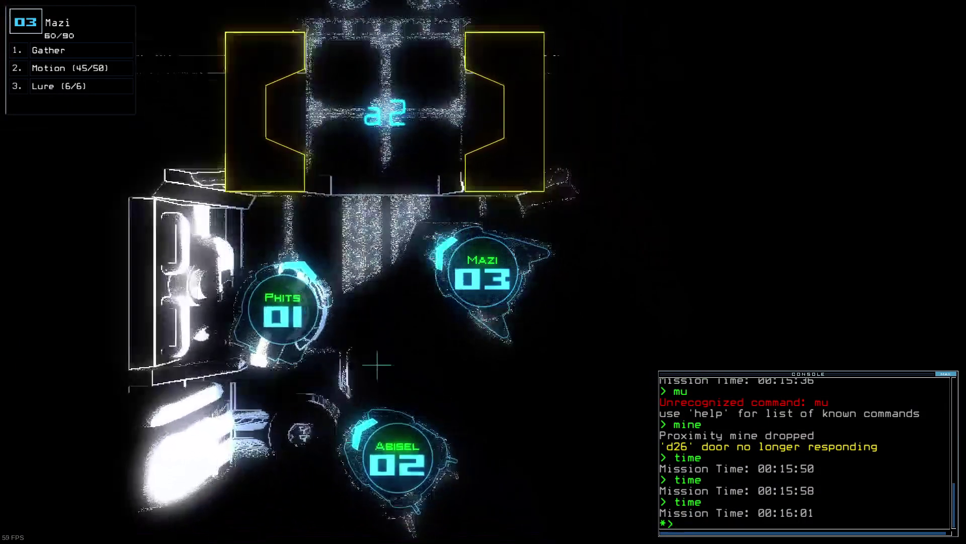
- Drive Abisel up through door a2 and seal all doors to r1
key("2")
key("Up")
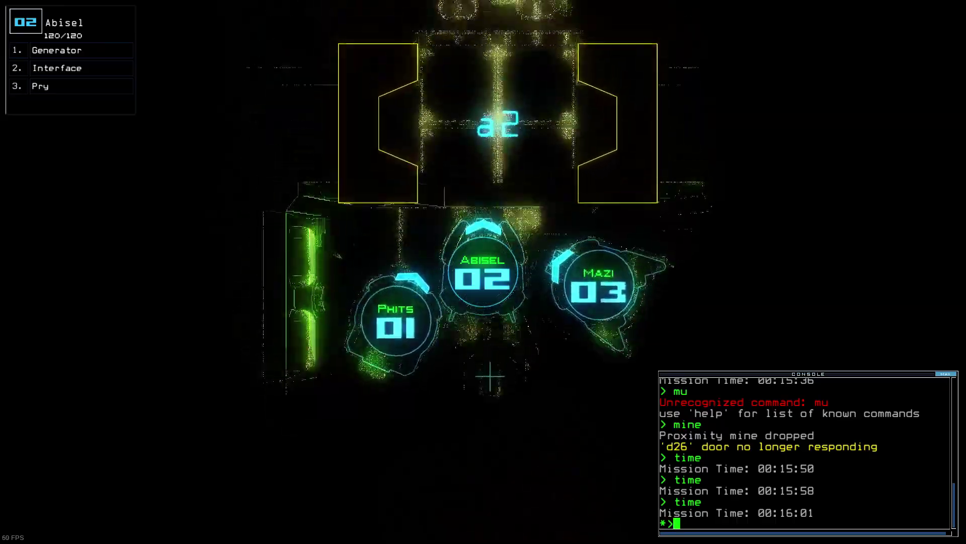
key("Up")
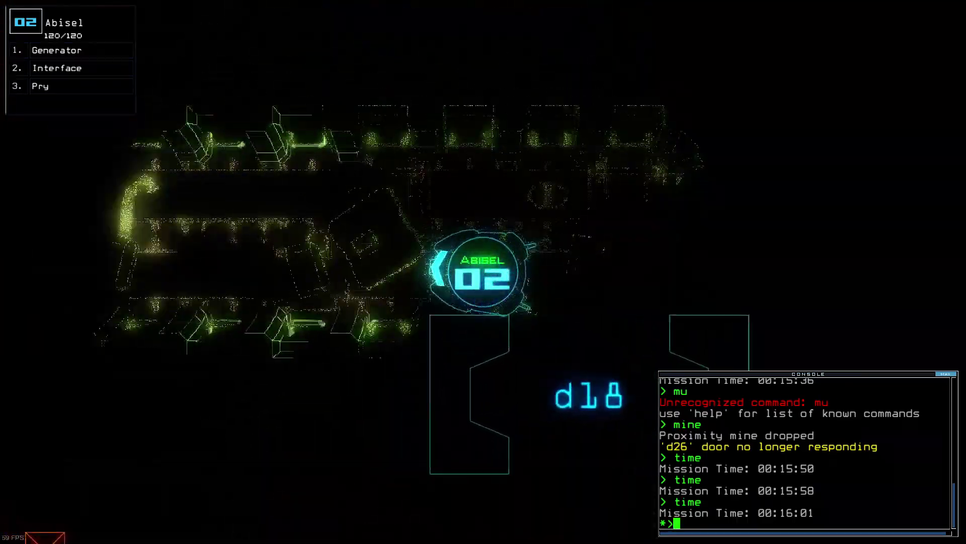
type("c r1")
key("Return")
- Steer Abisel along the corridor past d23 up to the generator
key("Up")
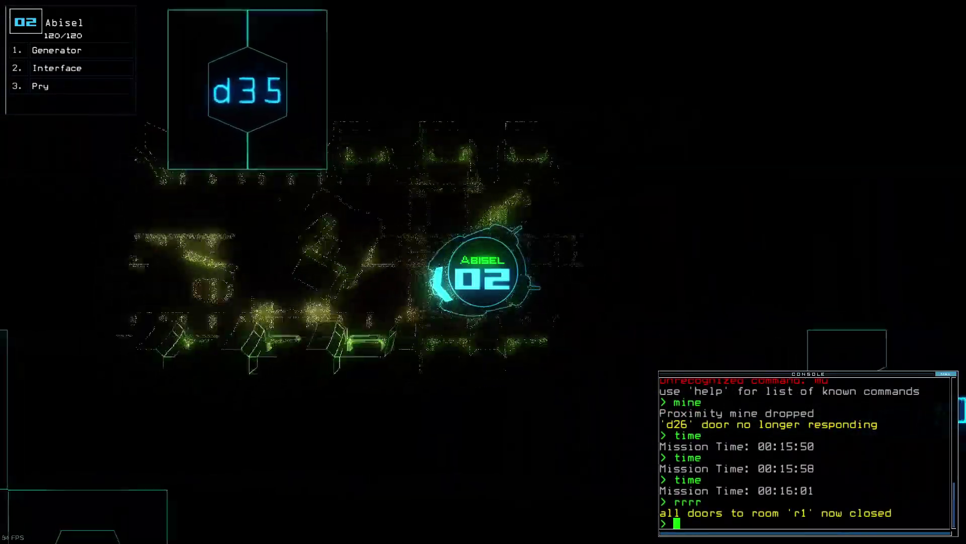
key("Left")
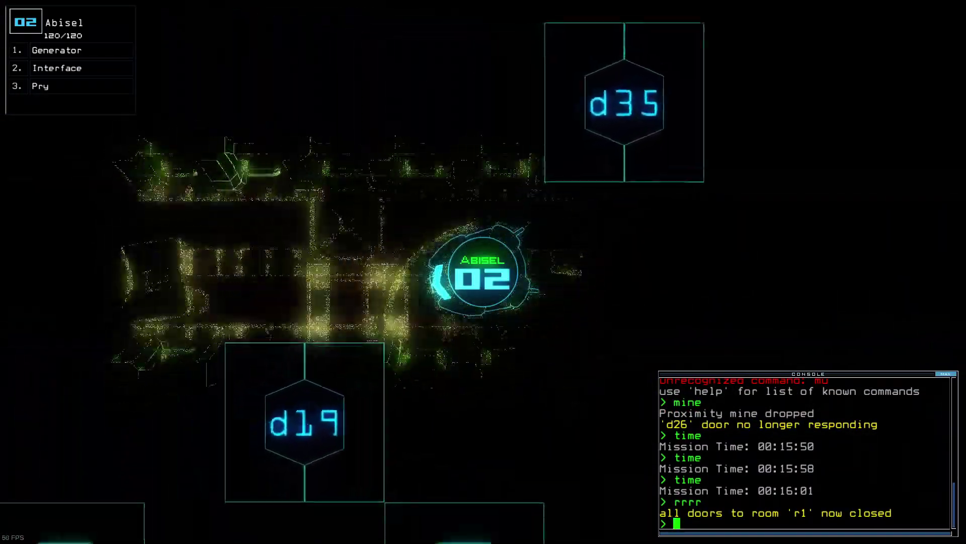
key("Left")
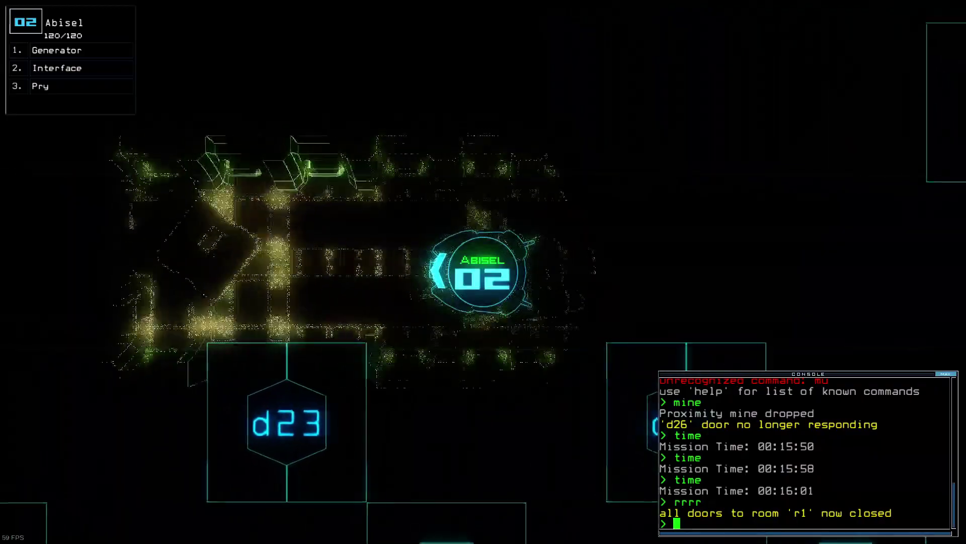
key("Up")
key("Left")
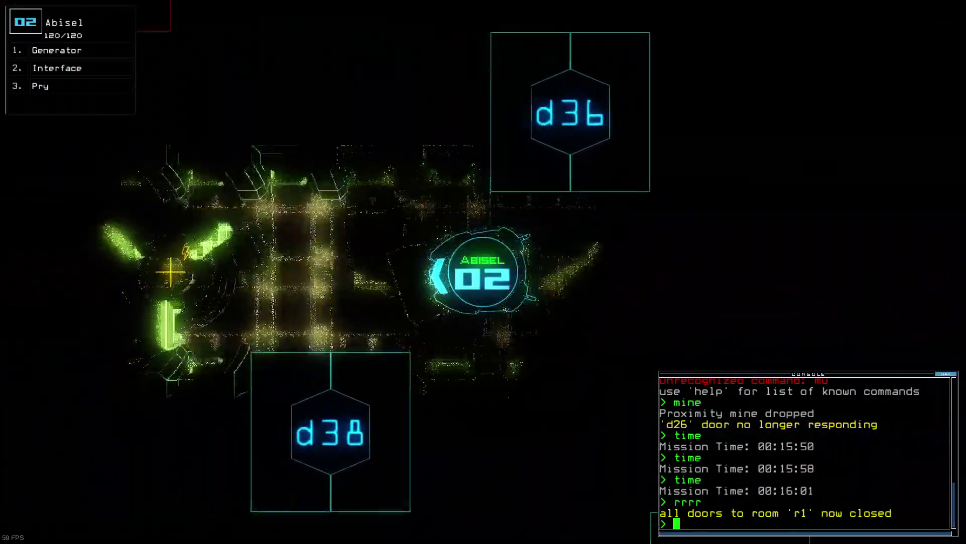
type("g")
- Activate the generator and open door d6
key("Return")
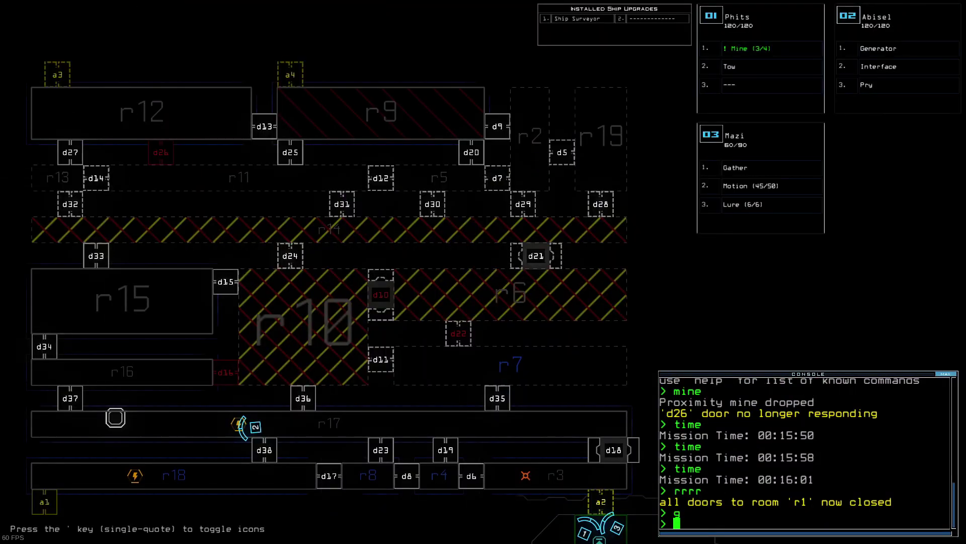
type("ge")
key("Return")
type("d6")
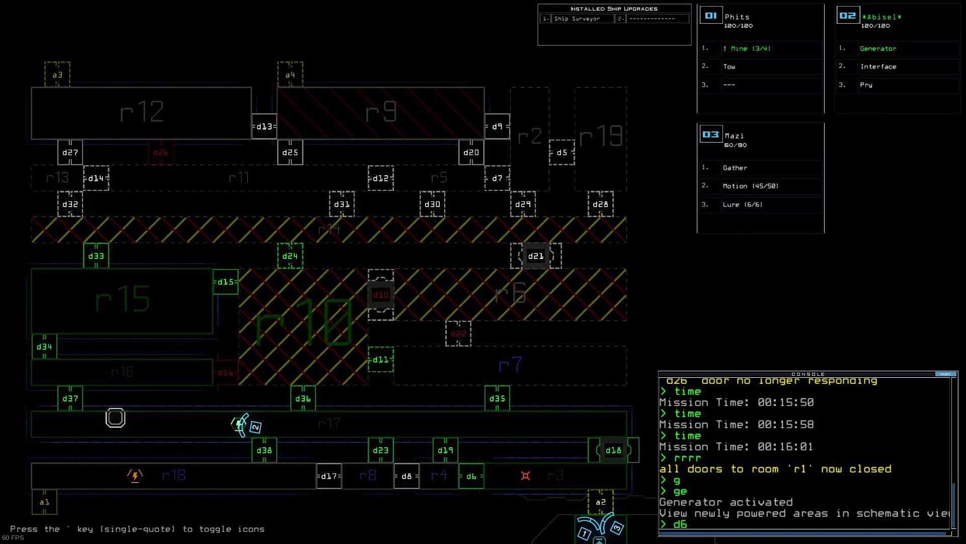
key("Return")
type("ime")
key("Return")
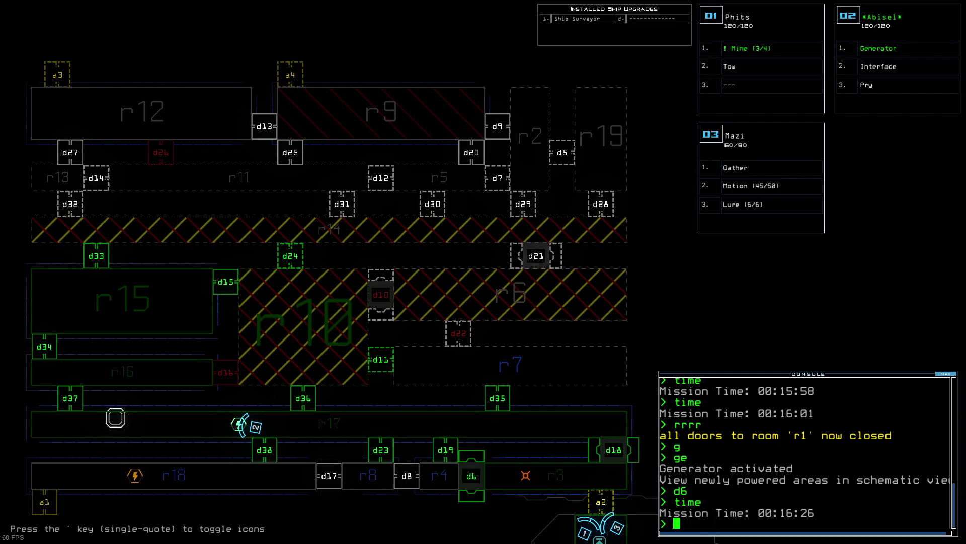
- Reopen all doors to room r1 and order the drones back there
key("Tab")
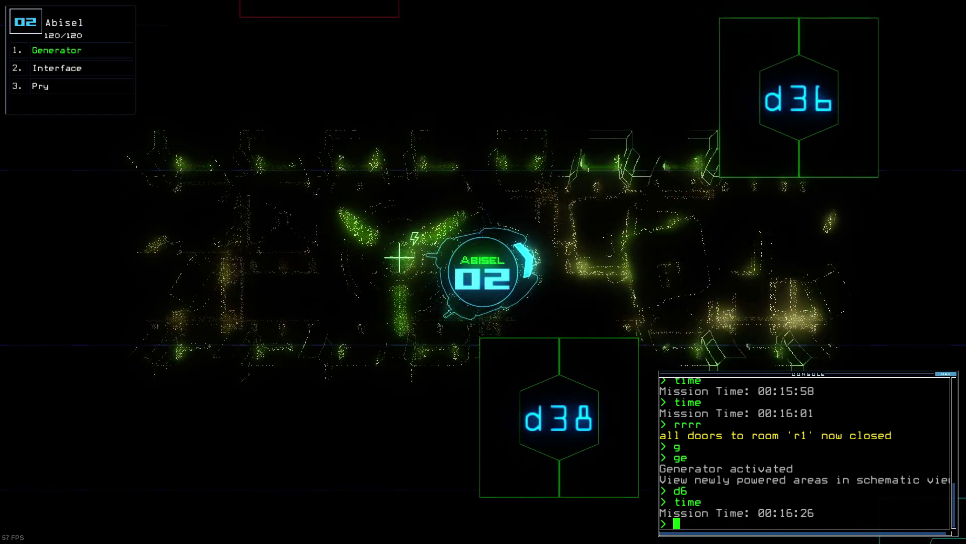
key("Tab")
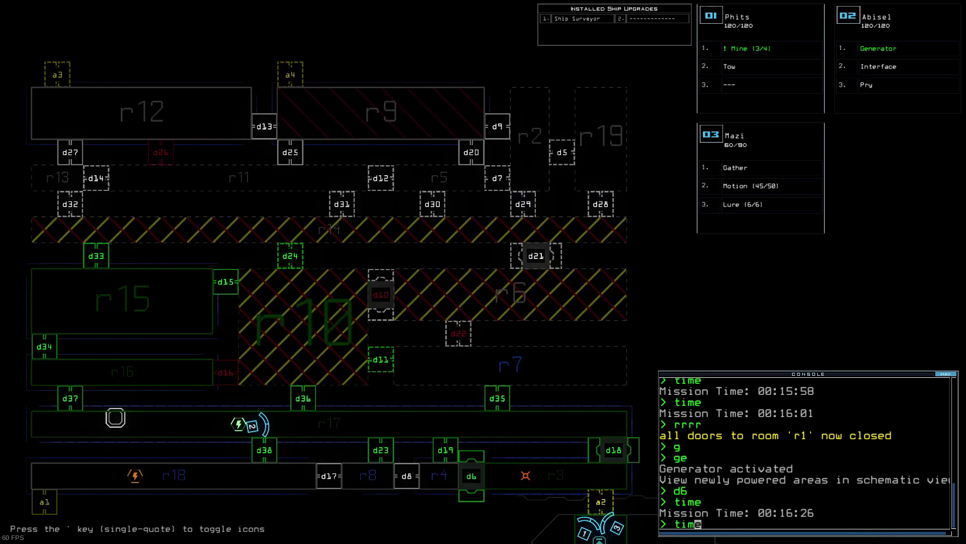
key("Return")
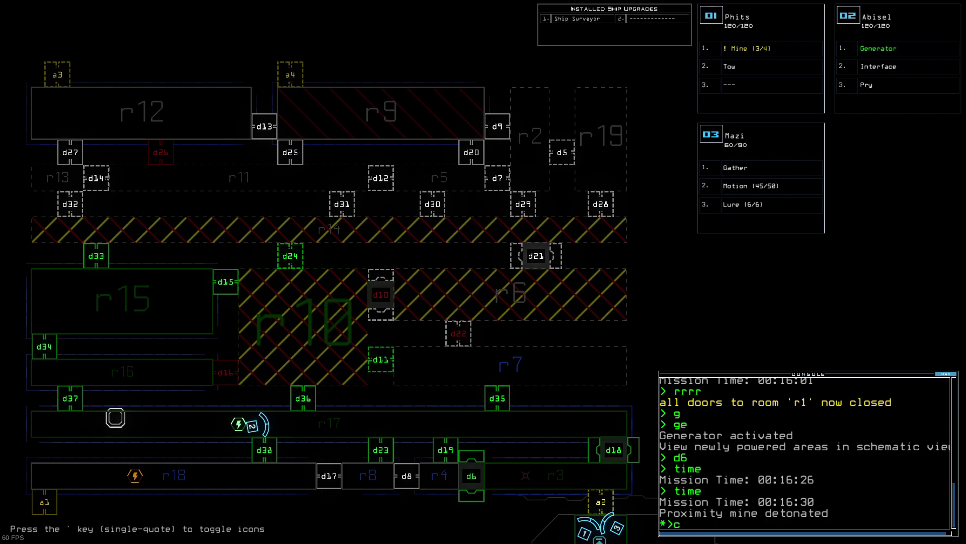
key("Return")
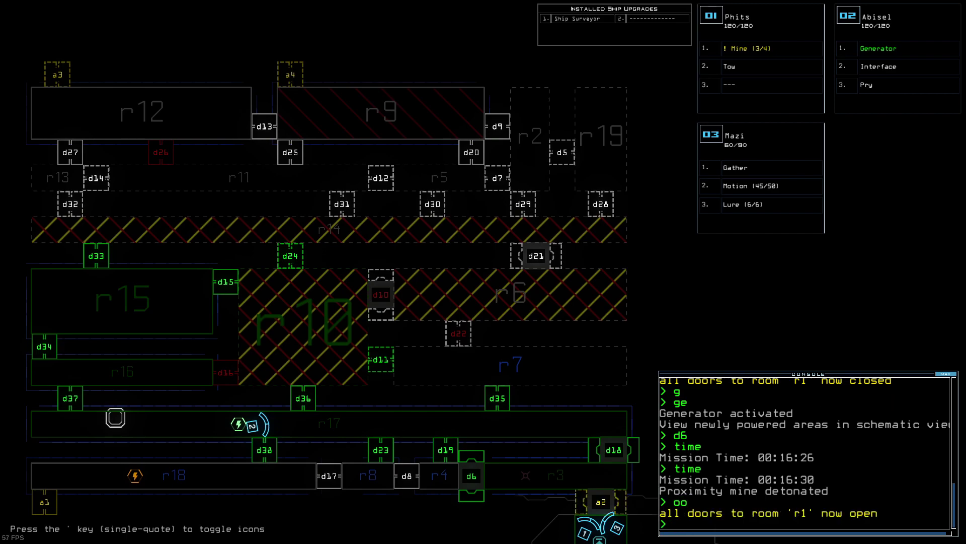
type("end")
key("Tab")
- Switch the generator off and follow Mazi toward door d18
key("Return")
key("3")
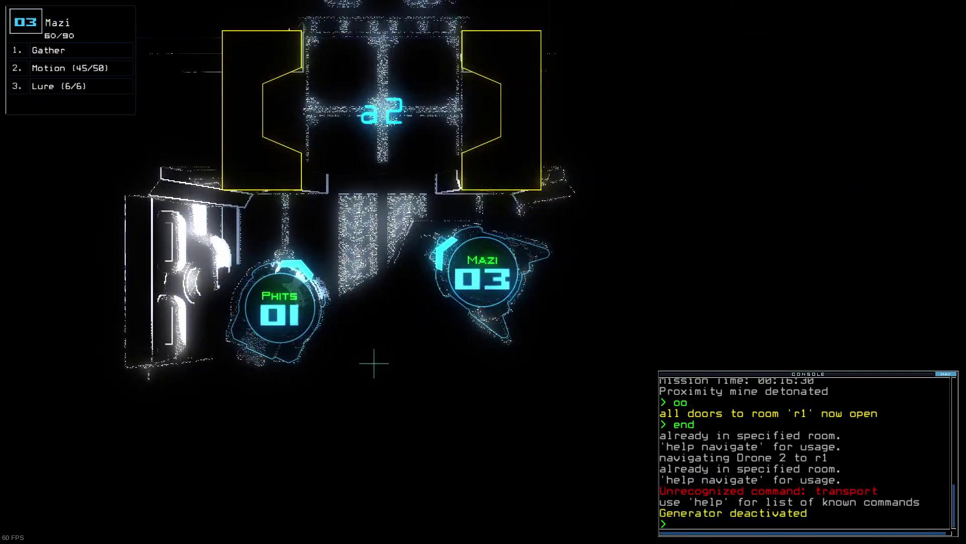
key("Tab")
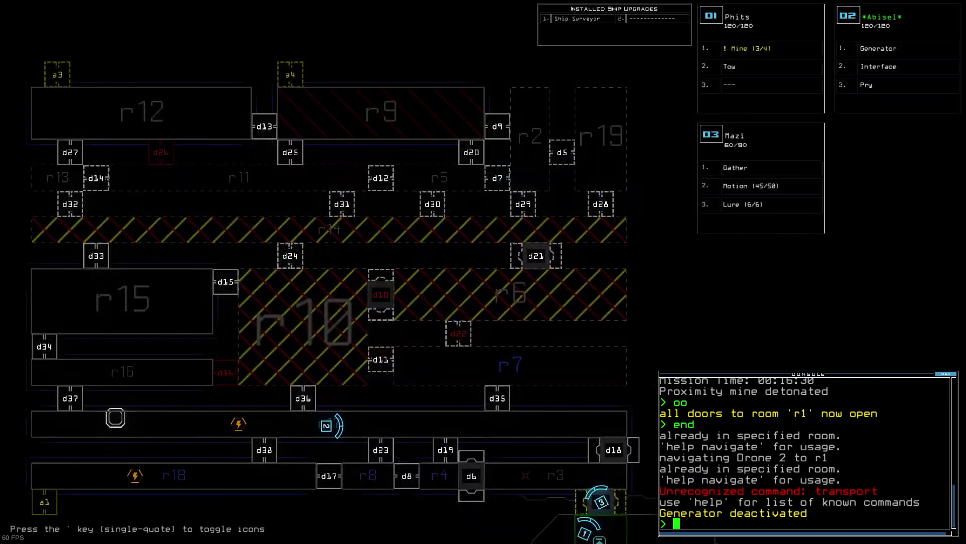
key("Tab")
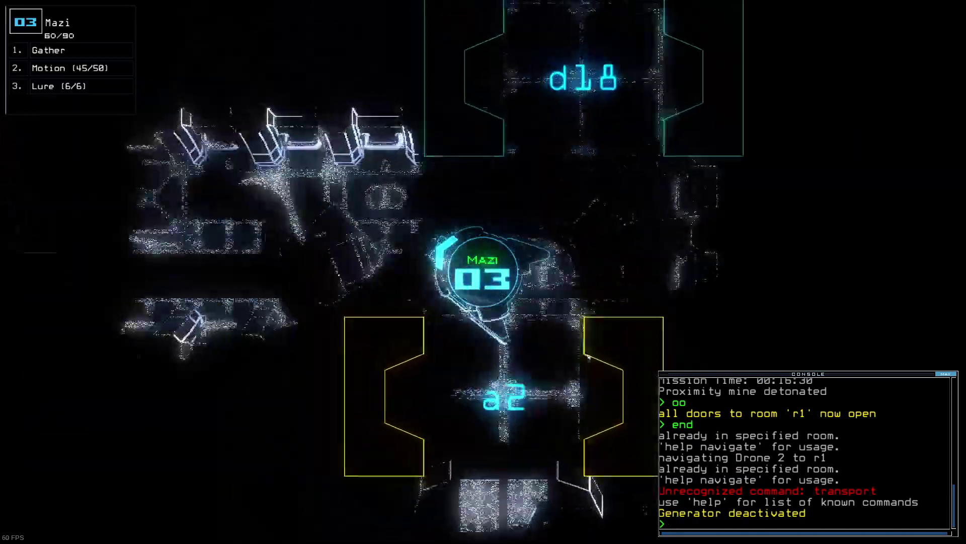
- Drive Mazi on toward door d6 and gather the scrap there
key("Left")
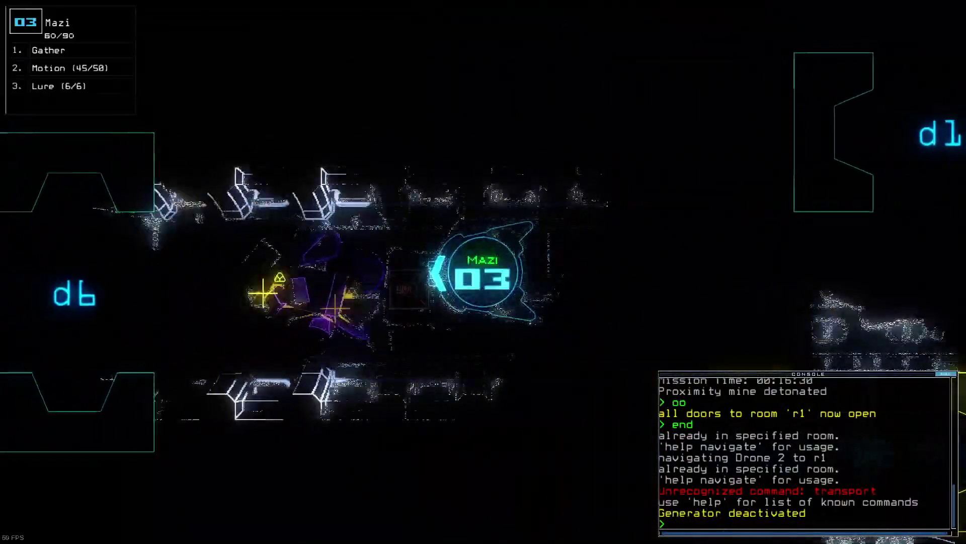
type("g")
key("Return")
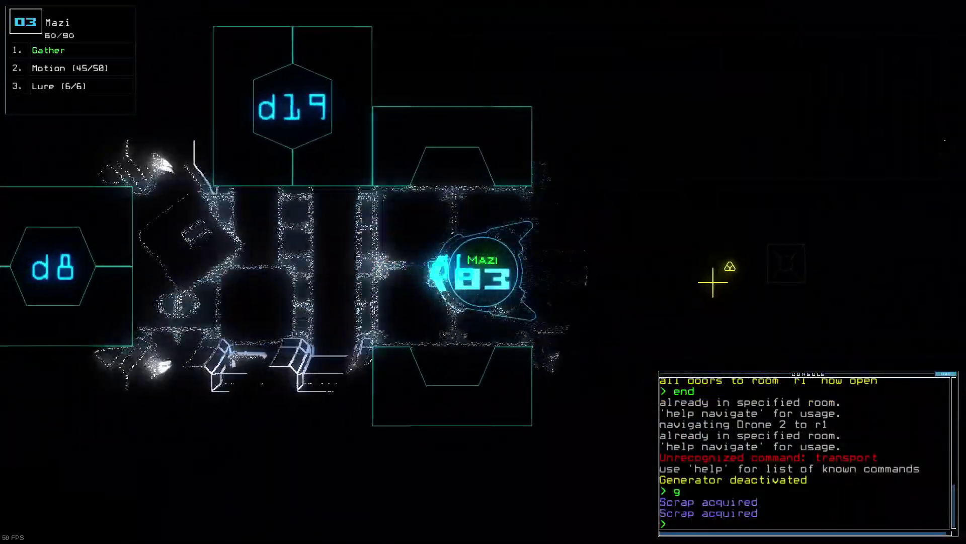
type("g")
key("Return")
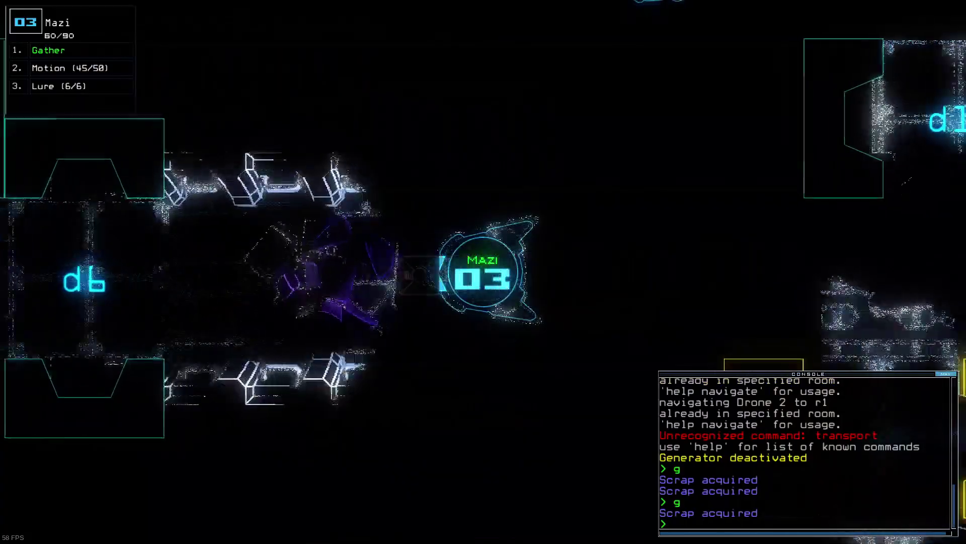
type(" time")
key("Return")
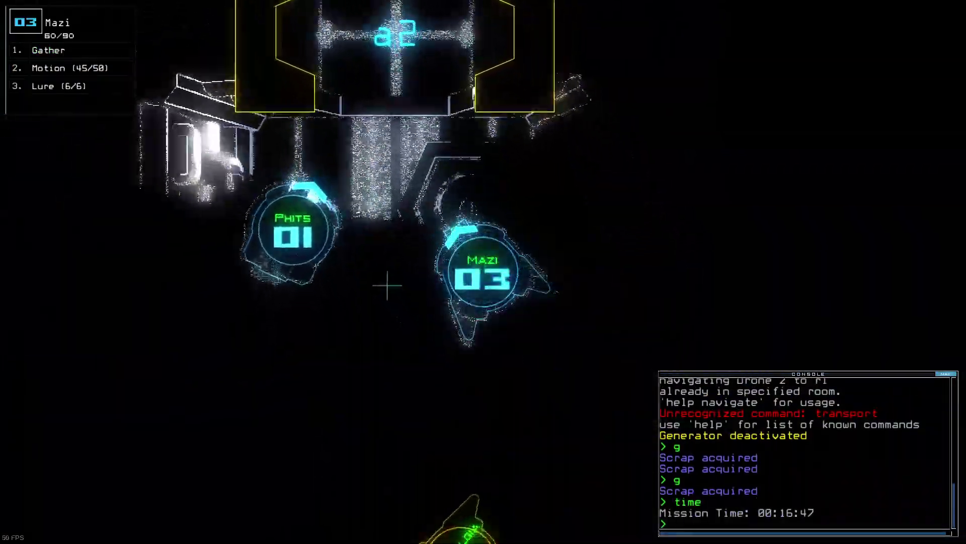
- Switch to Abisel and close all doors to room r1
key("ctrl+2")
type("rrrr")
key("Return")
key("Tab")
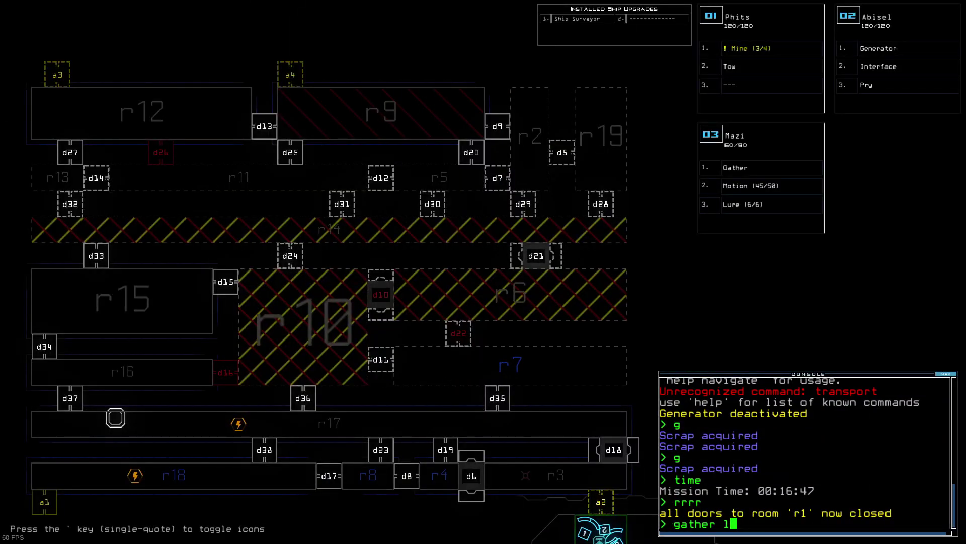
type("t")
- Confirm 10 scrap and no fuel, then end the mission to see fourth place, score 930
key("Return")
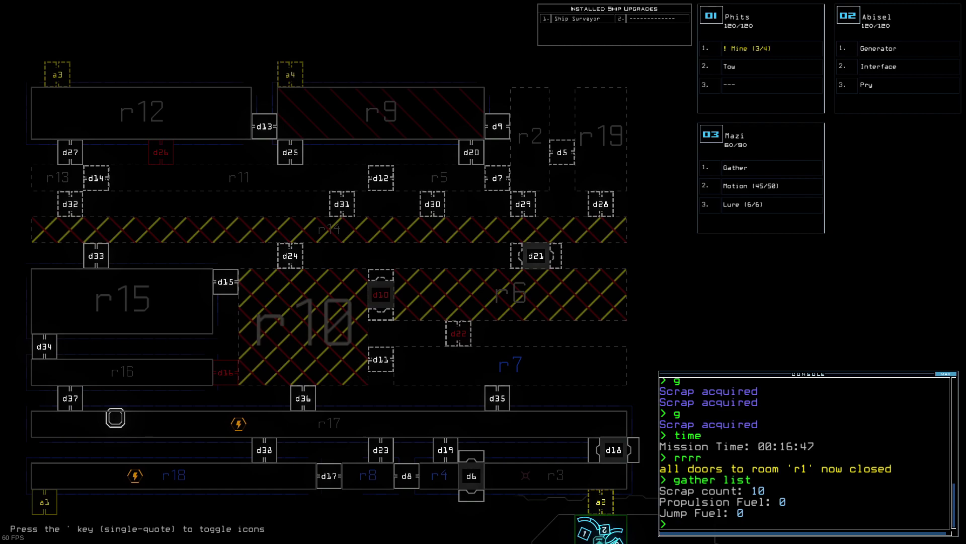
type("e")
key("Return")
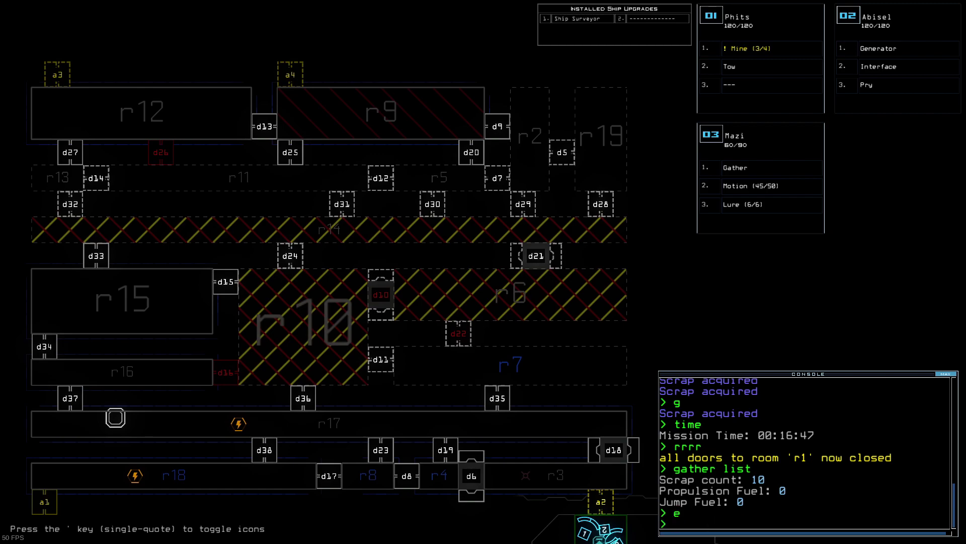
key("Return")
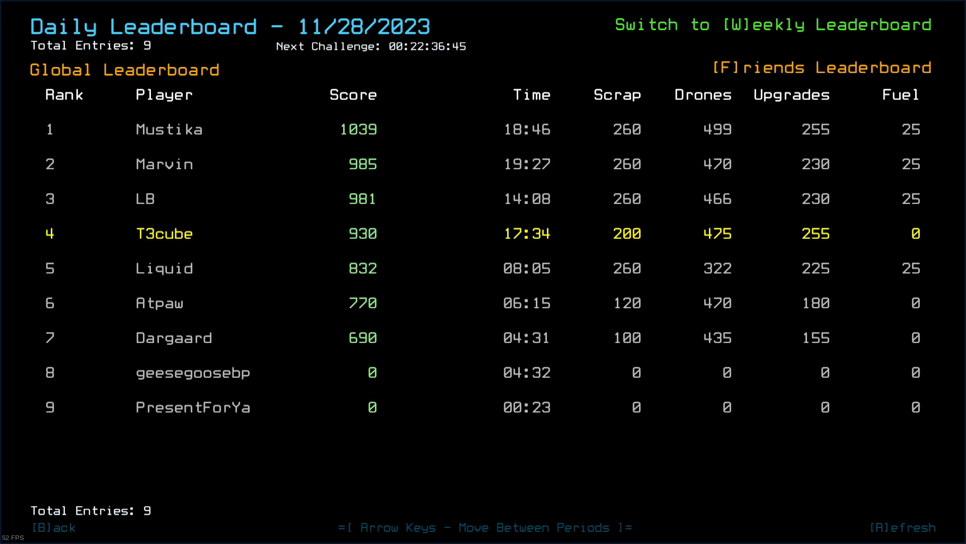